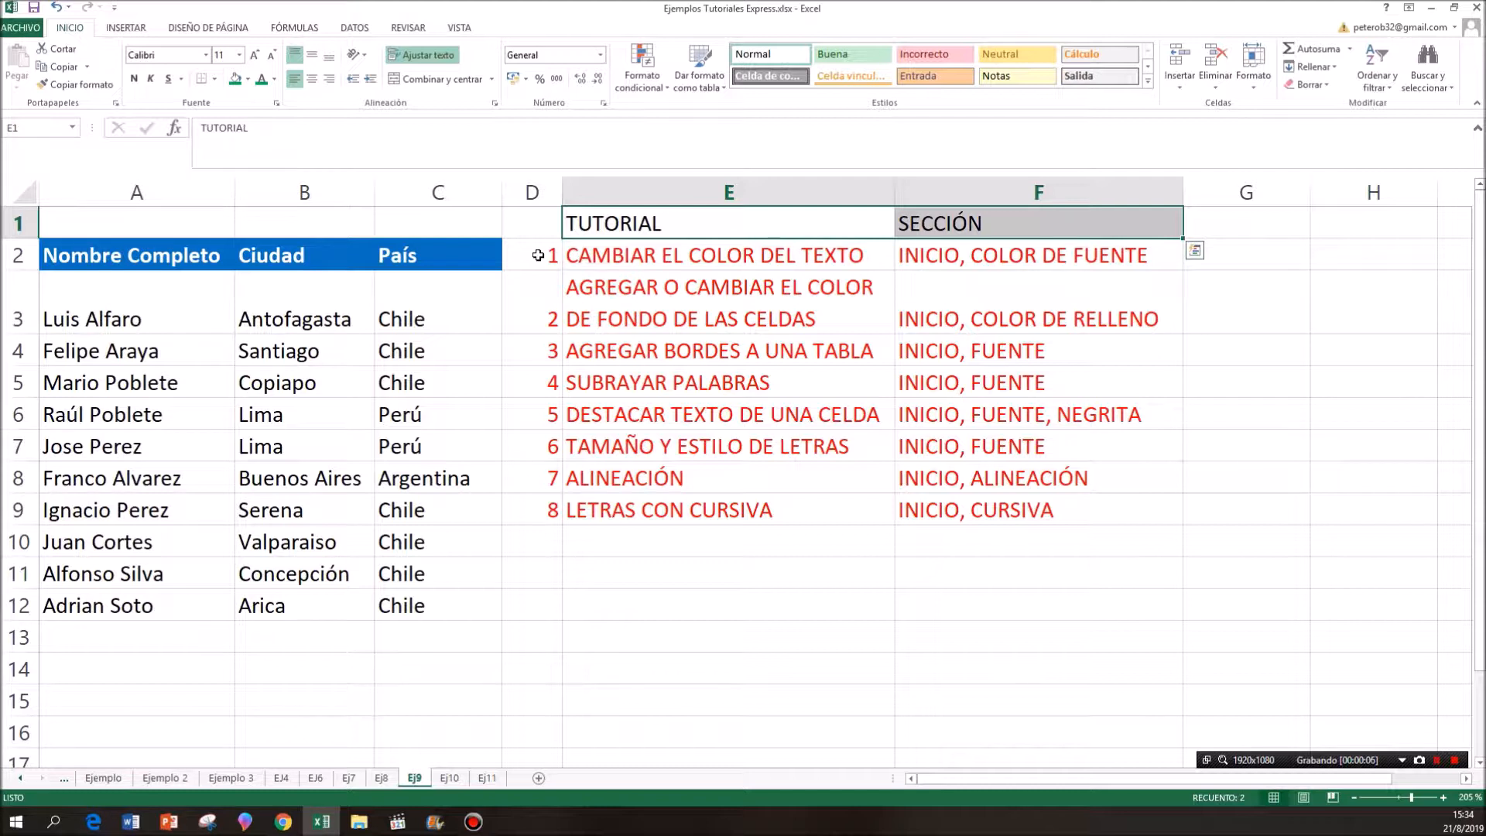
- Set the font colour of cell A3 to red, B3 to blue and C3 to green
{"action": "left_click_drag", "start_coordinate": [544, 253], "coordinate": [934, 262]}
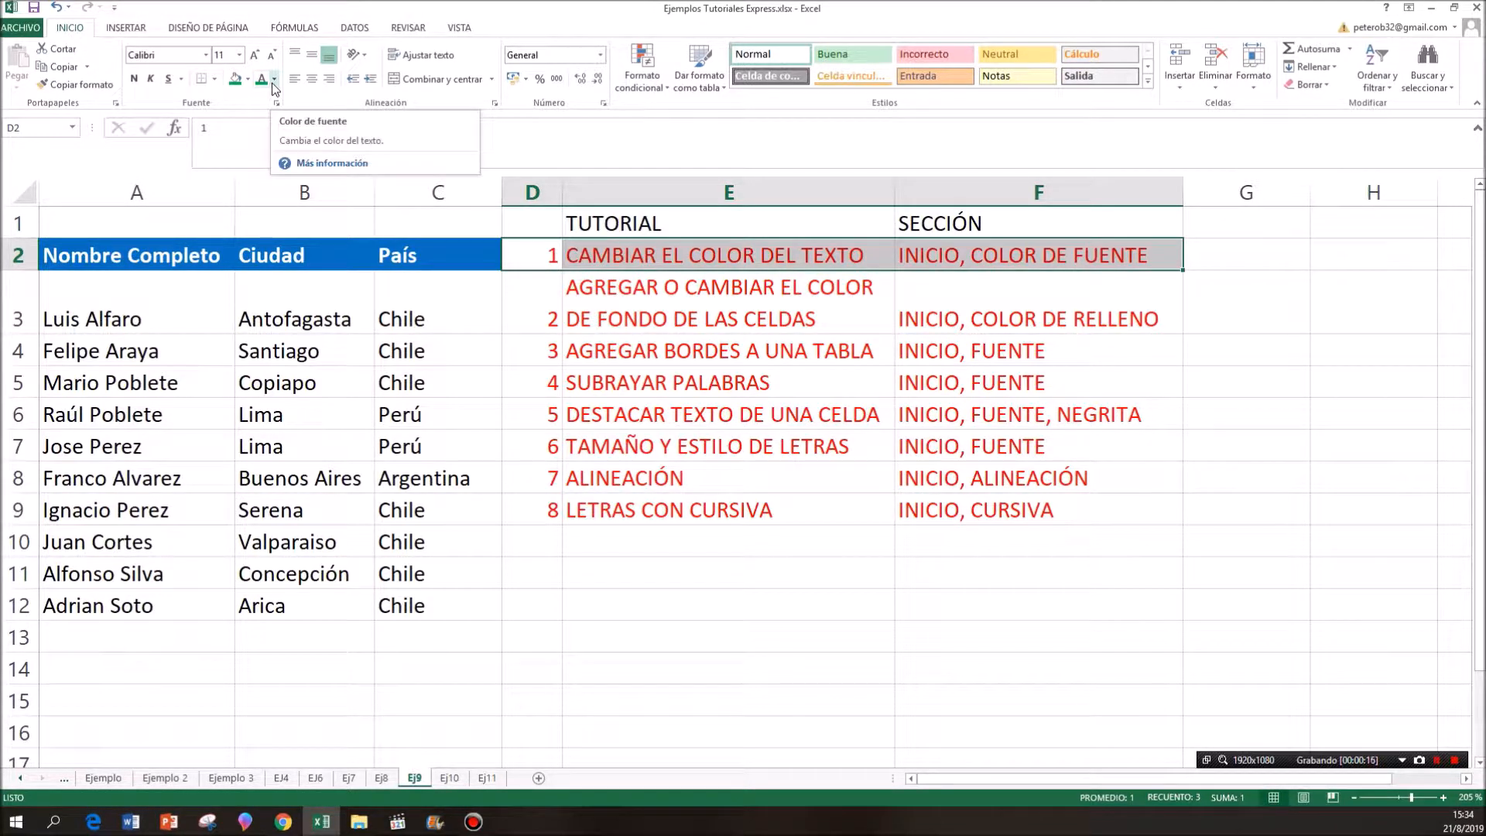
{"action": "left_click", "coordinate": [155, 308]}
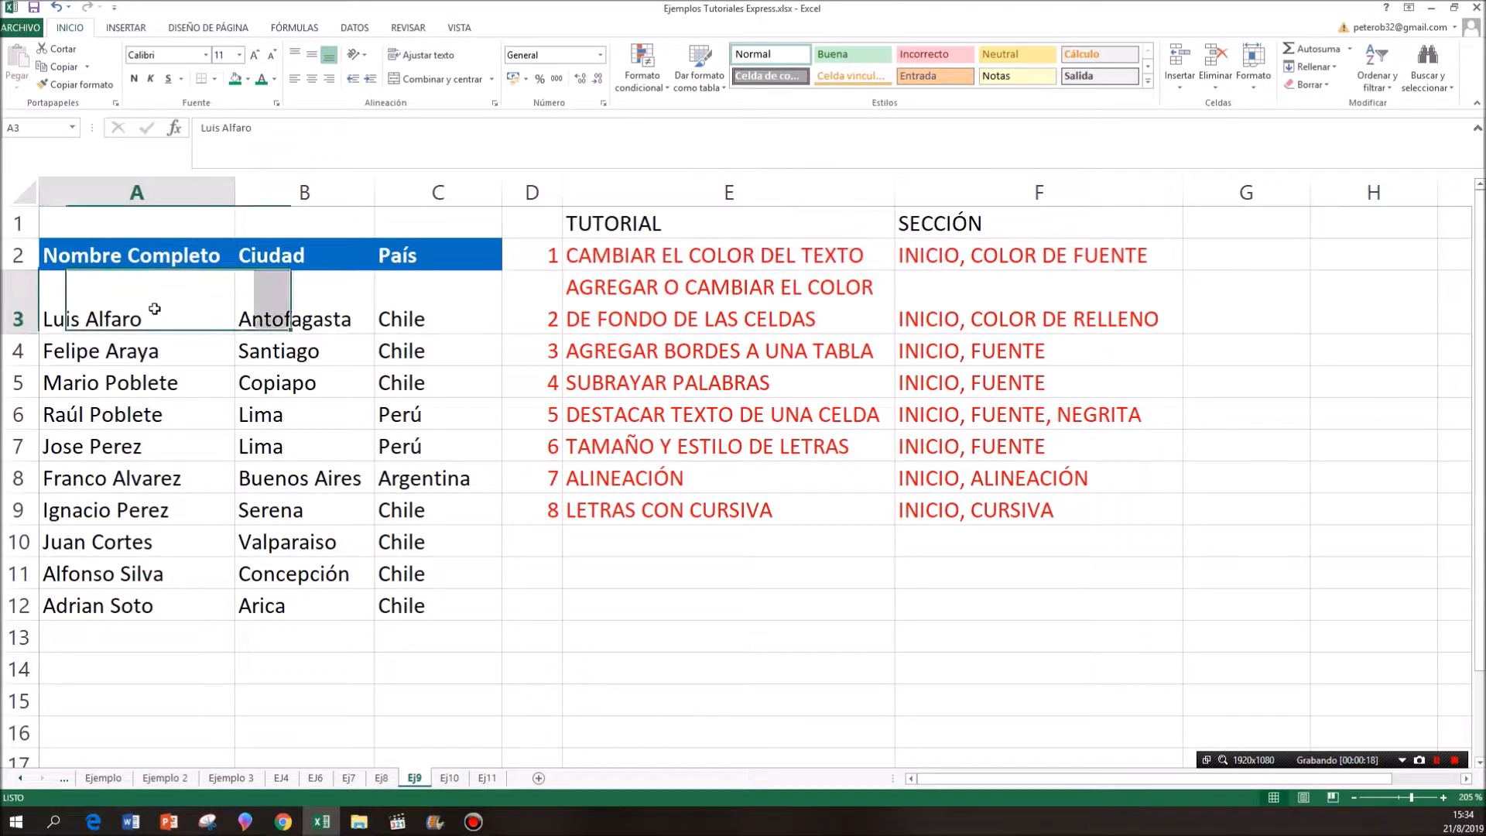
{"action": "left_click", "coordinate": [274, 79]}
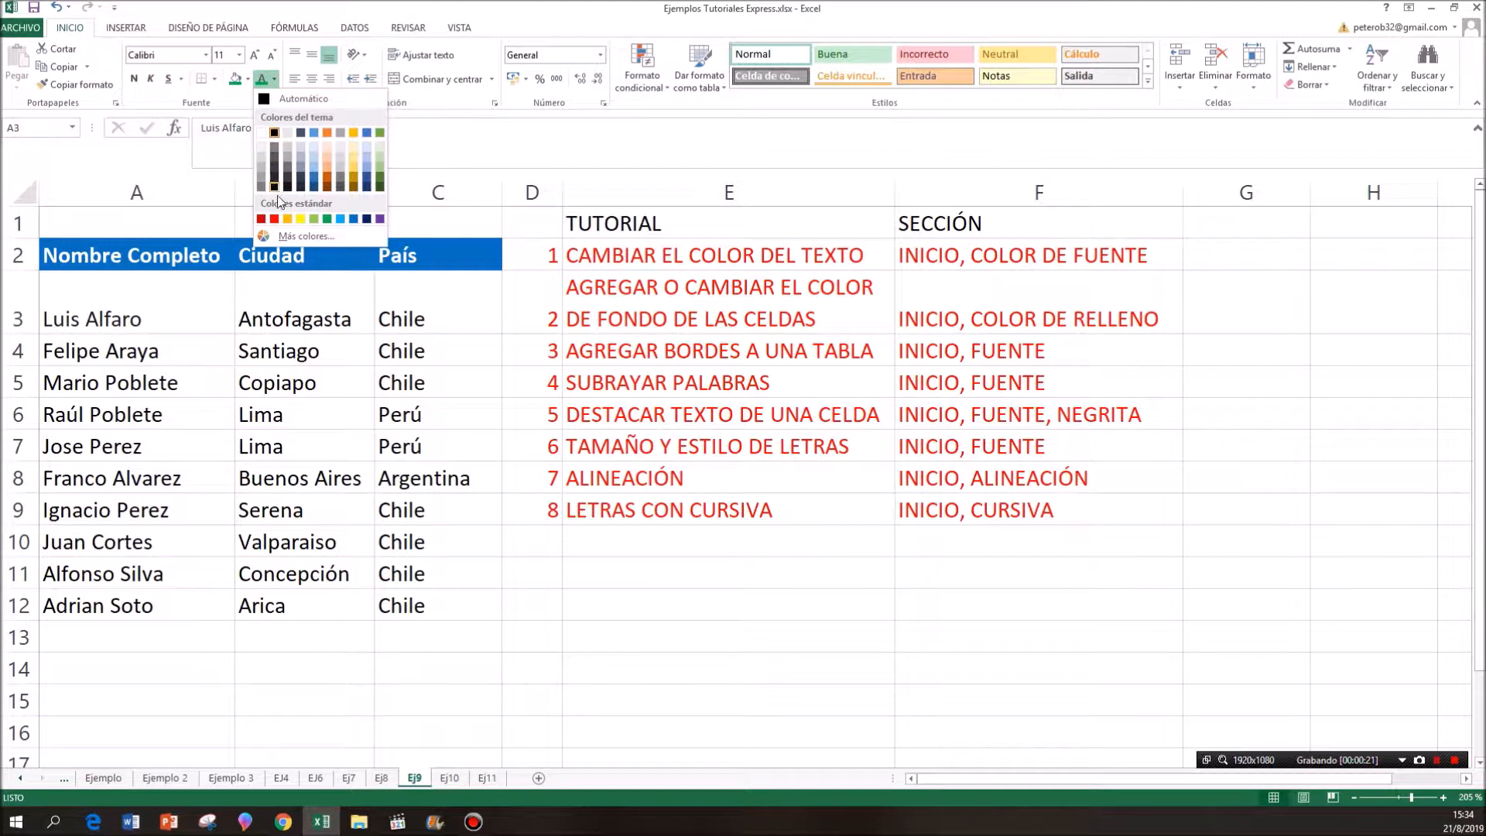
{"action": "left_click", "coordinate": [275, 220]}
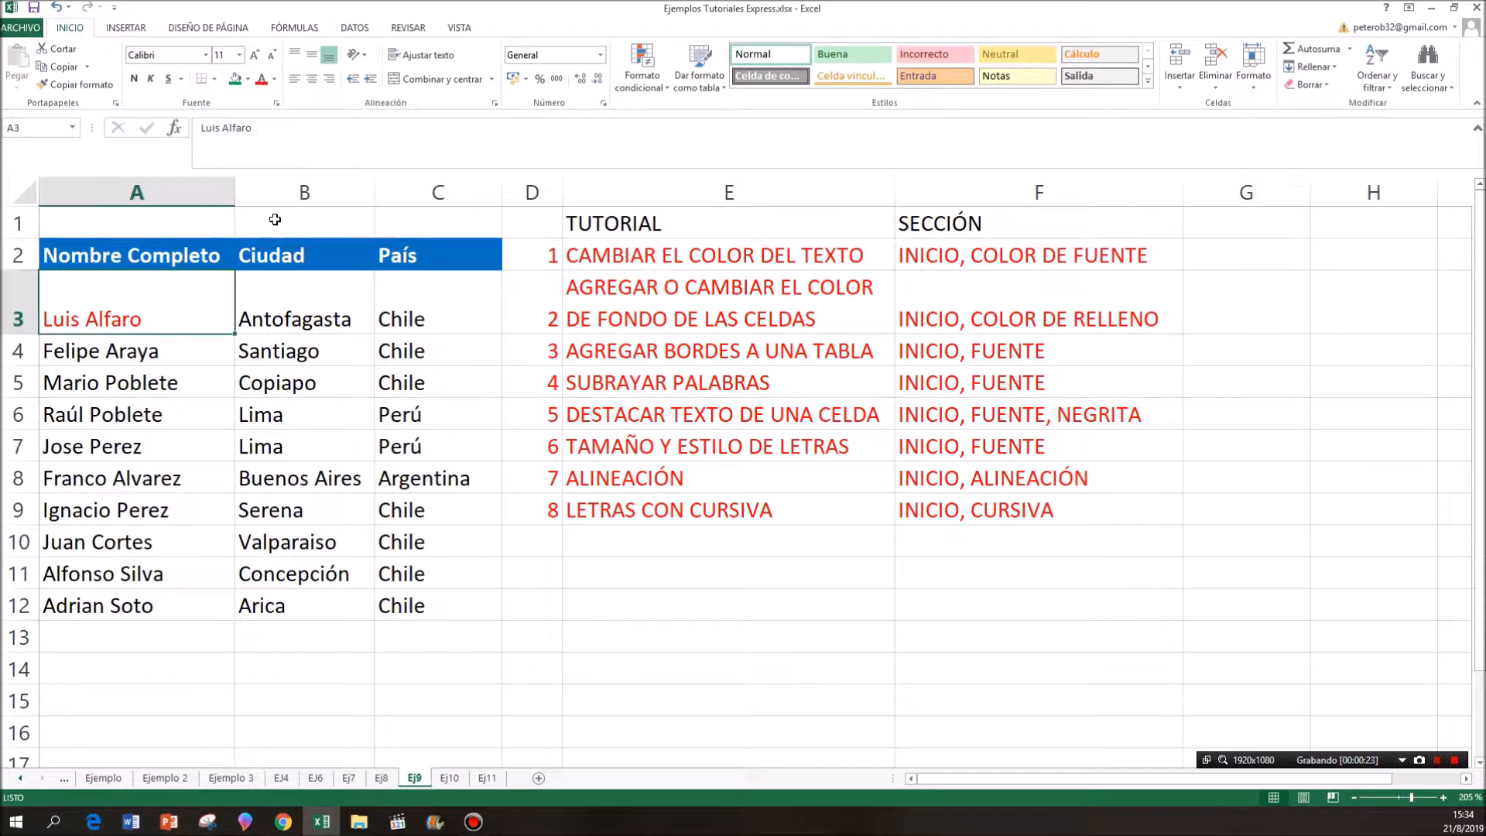
{"action": "left_click", "coordinate": [277, 292]}
{"action": "left_click", "coordinate": [274, 79]}
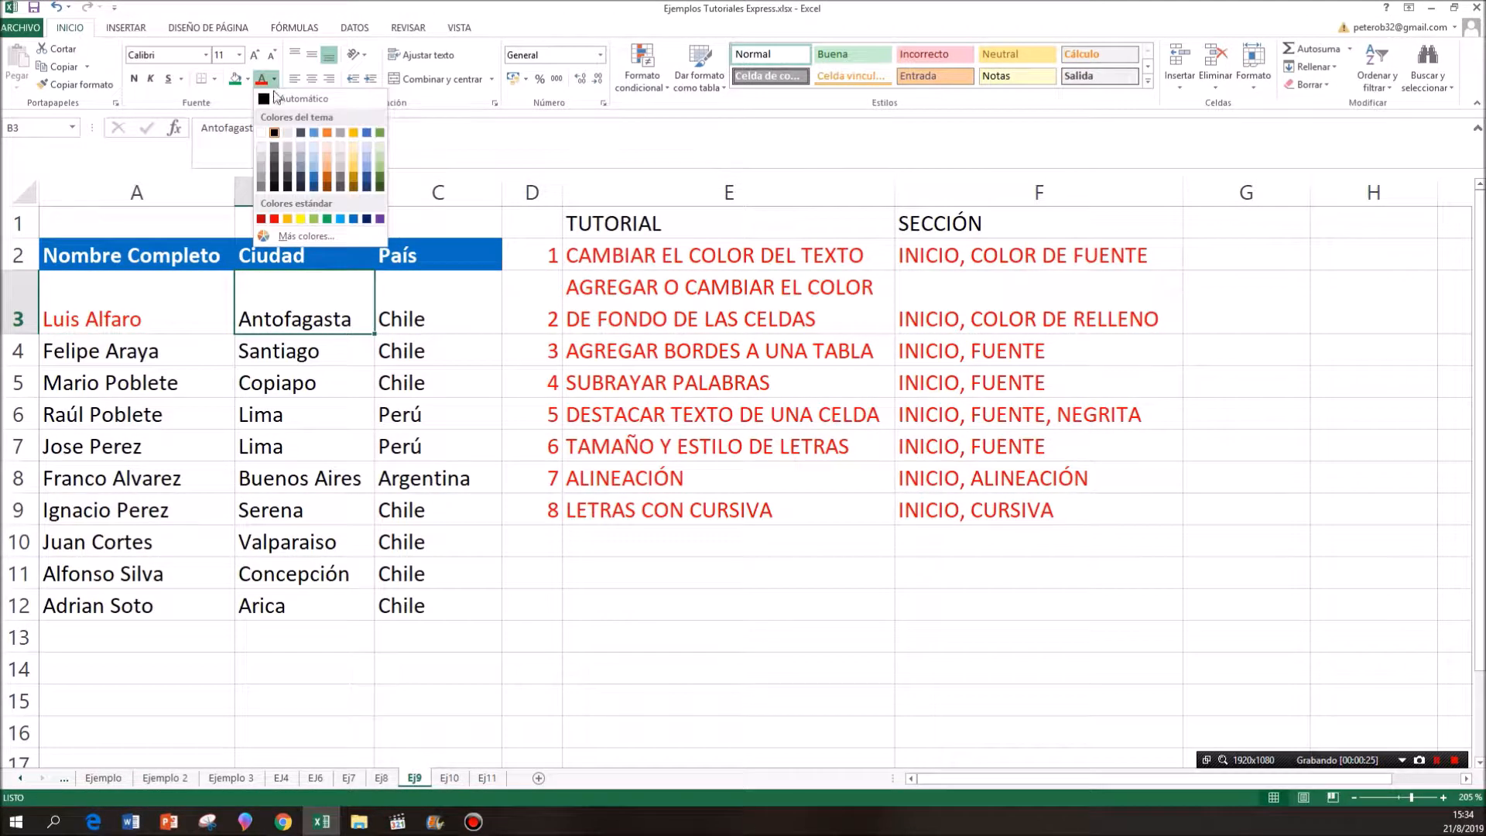
{"action": "left_click", "coordinate": [351, 220]}
{"action": "left_click", "coordinate": [411, 300]}
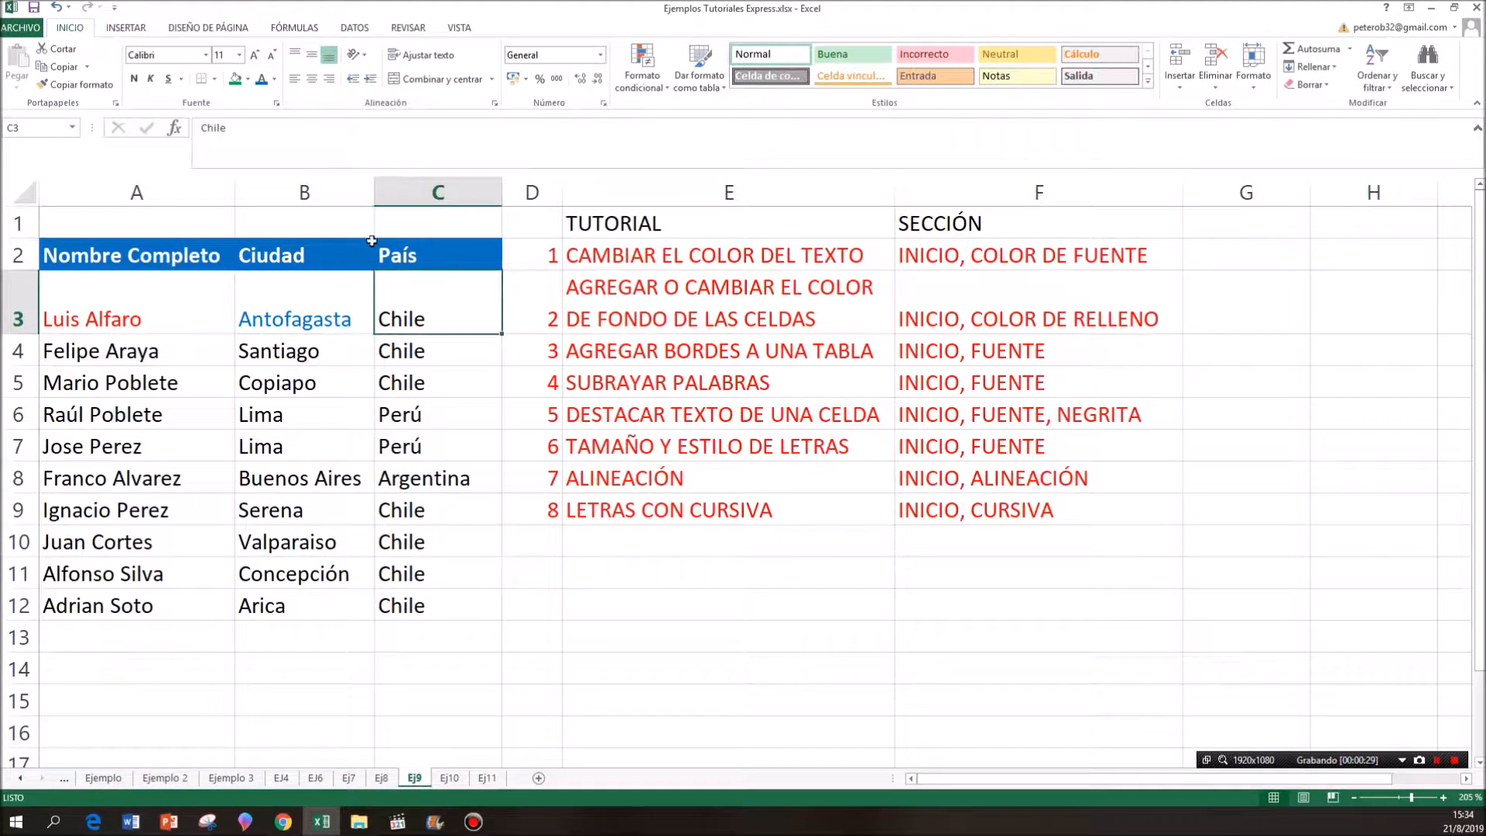
{"action": "left_click", "coordinate": [275, 79]}
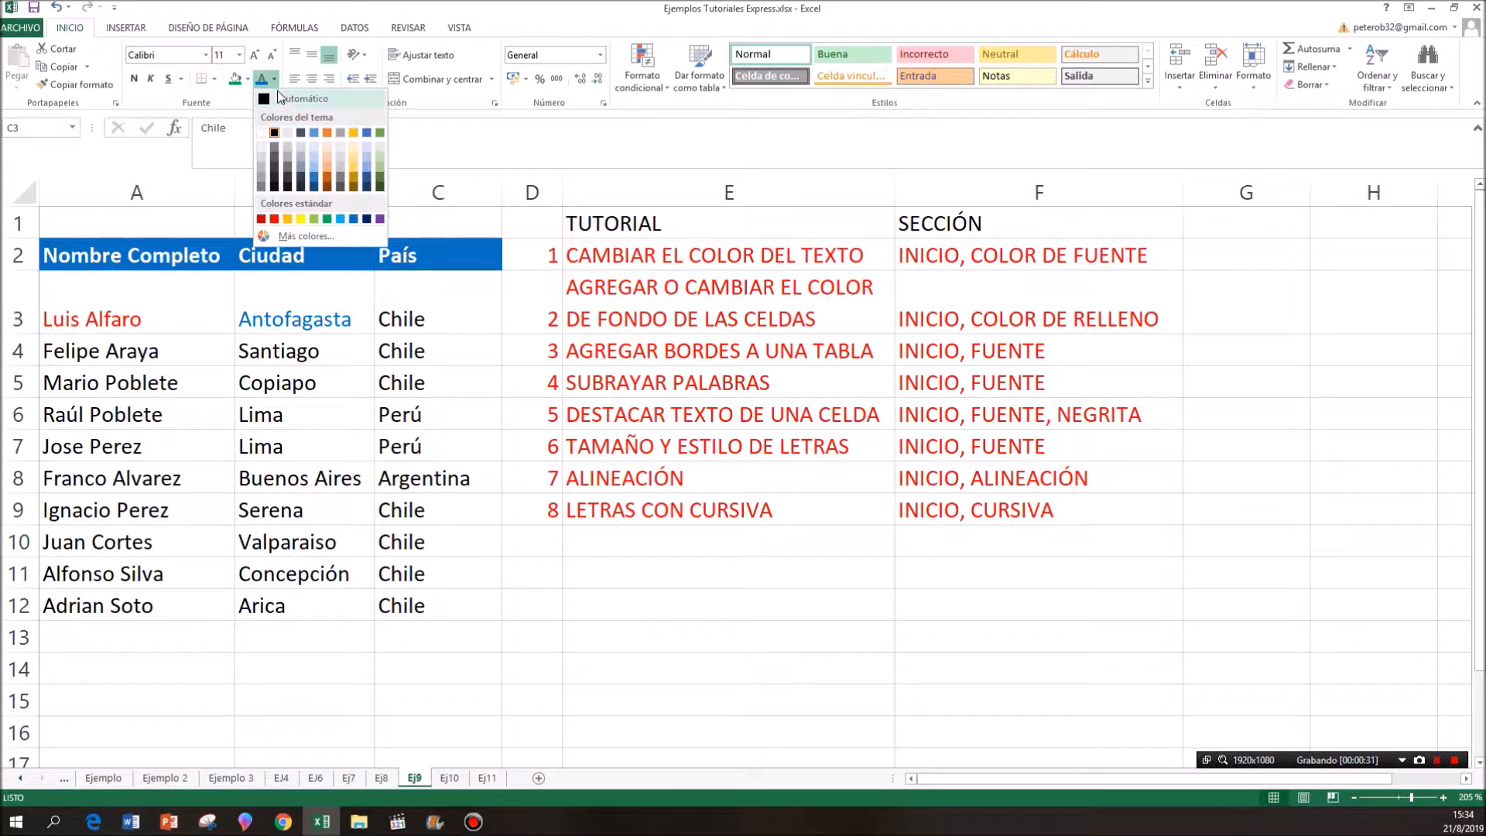
{"action": "left_click", "coordinate": [327, 219]}
- Fill the background of cell A4 with red, B4 with blue and C4 with green
{"action": "left_click_drag", "start_coordinate": [546, 297], "coordinate": [957, 319]}
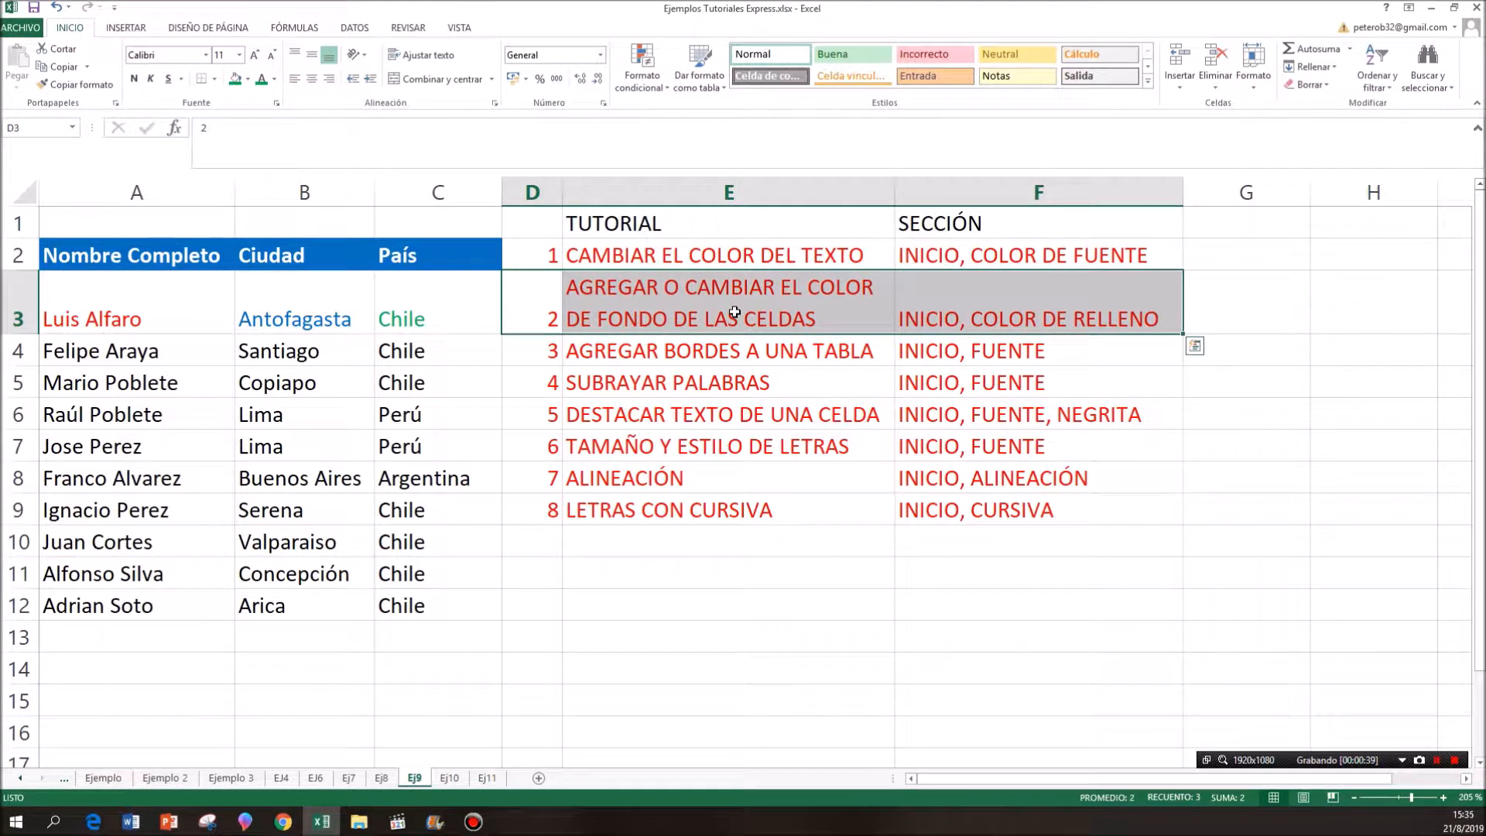
{"action": "left_click", "coordinate": [187, 351]}
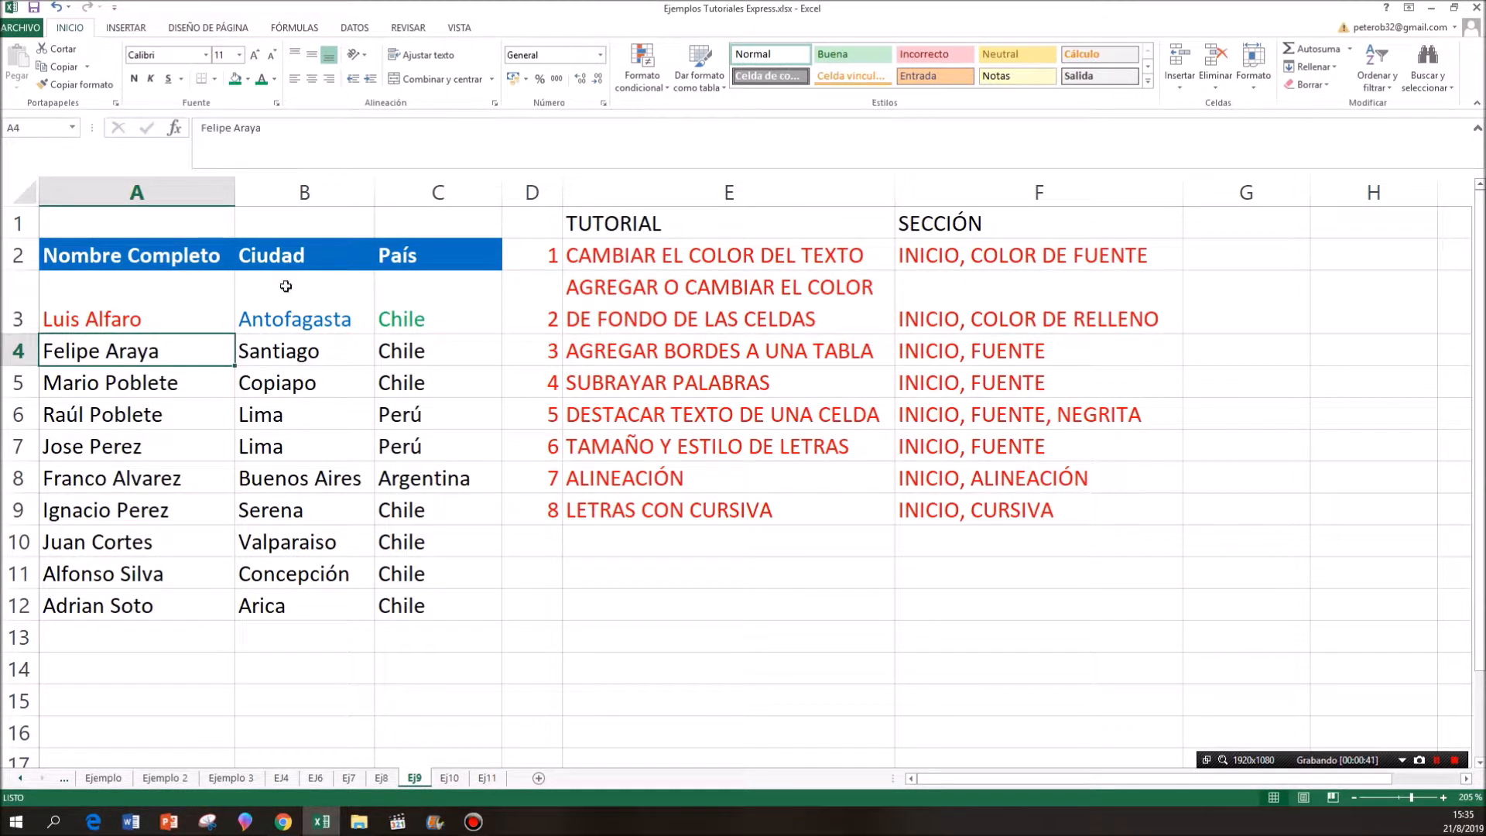
{"action": "left_click", "coordinate": [248, 80]}
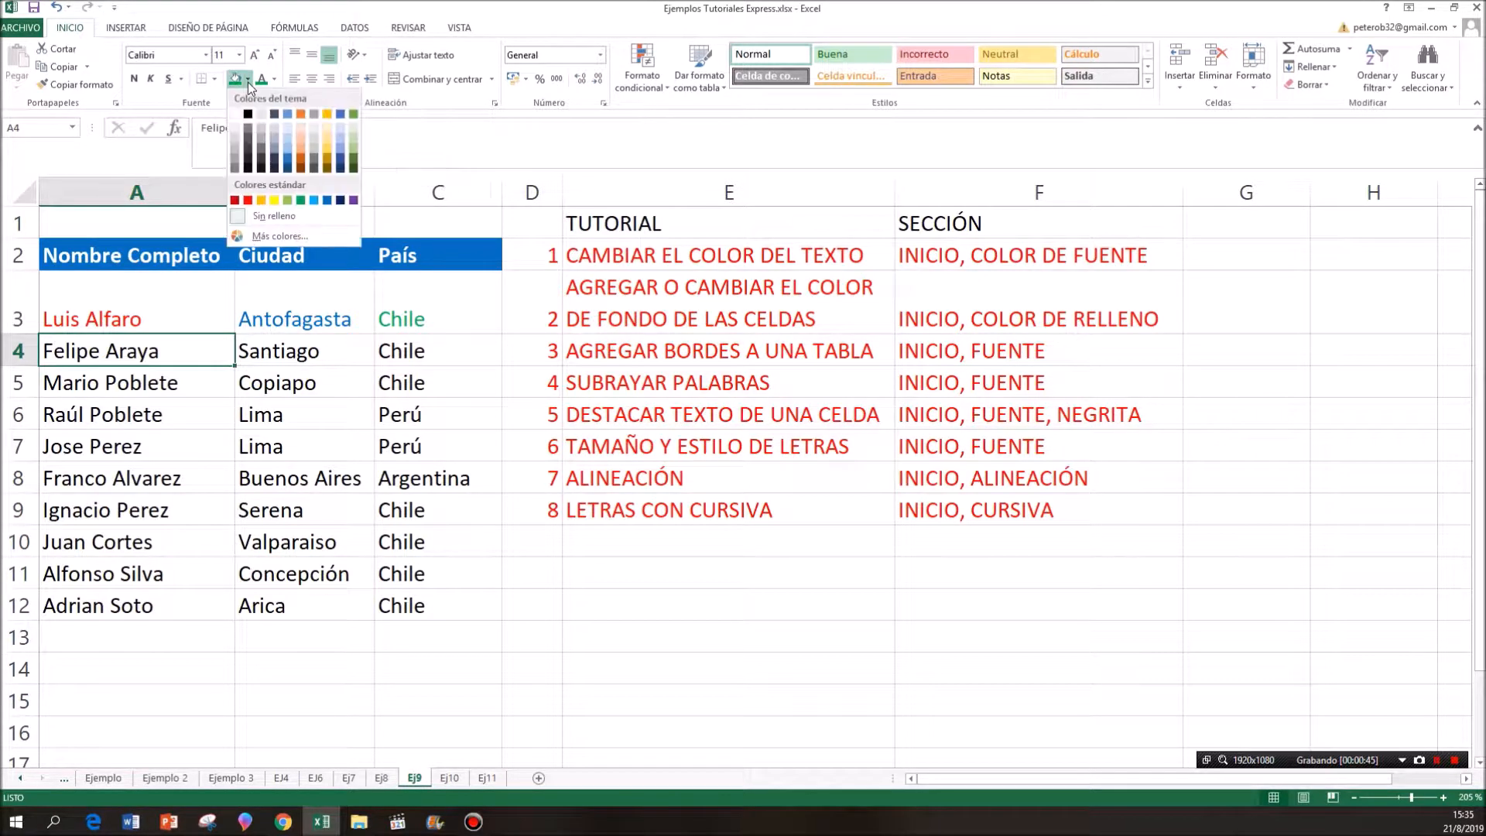
{"action": "left_click", "coordinate": [248, 199]}
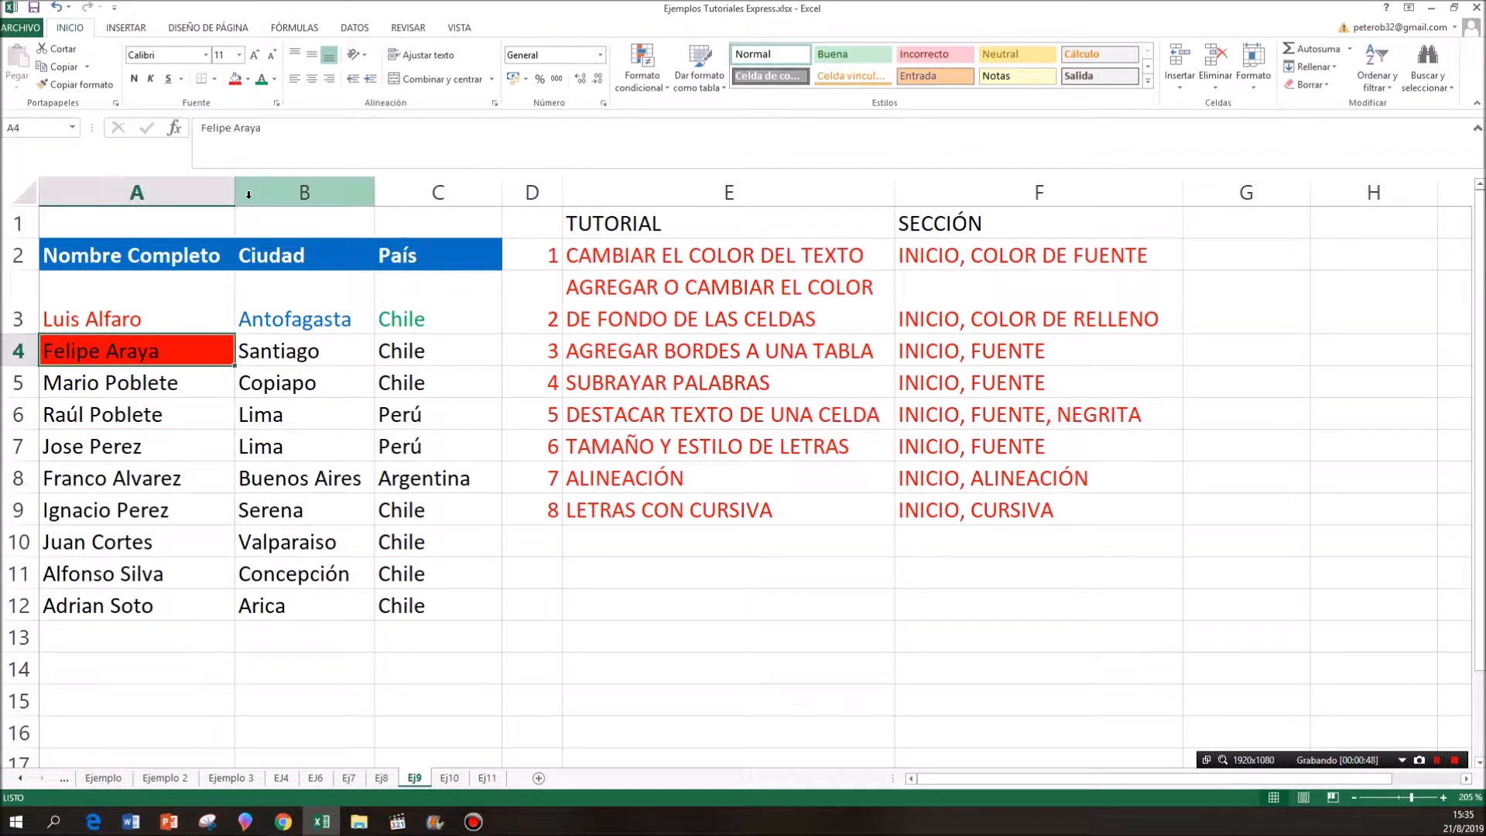
{"action": "left_click", "coordinate": [314, 346]}
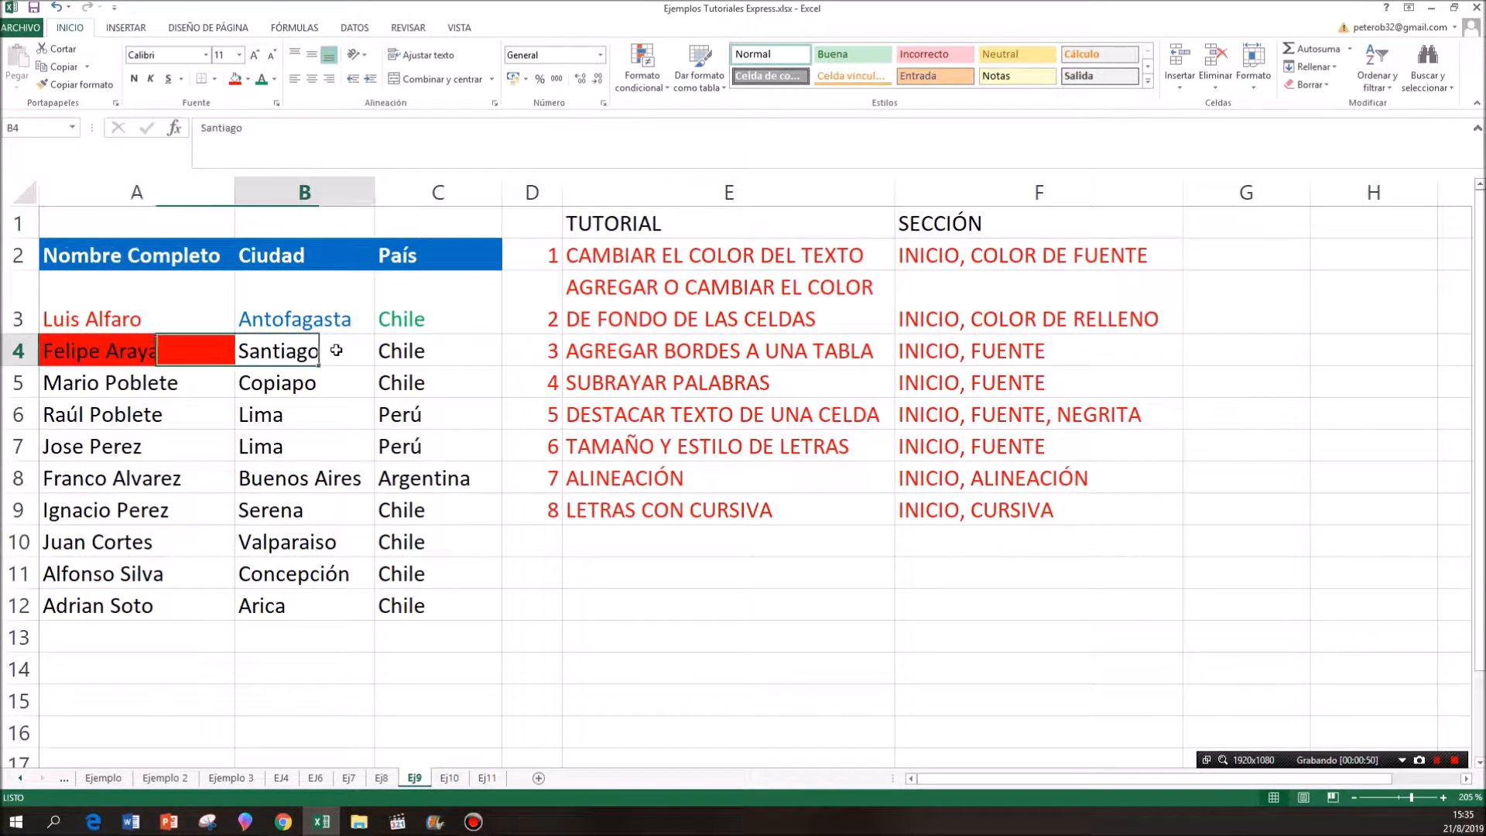
{"action": "left_click", "coordinate": [249, 79]}
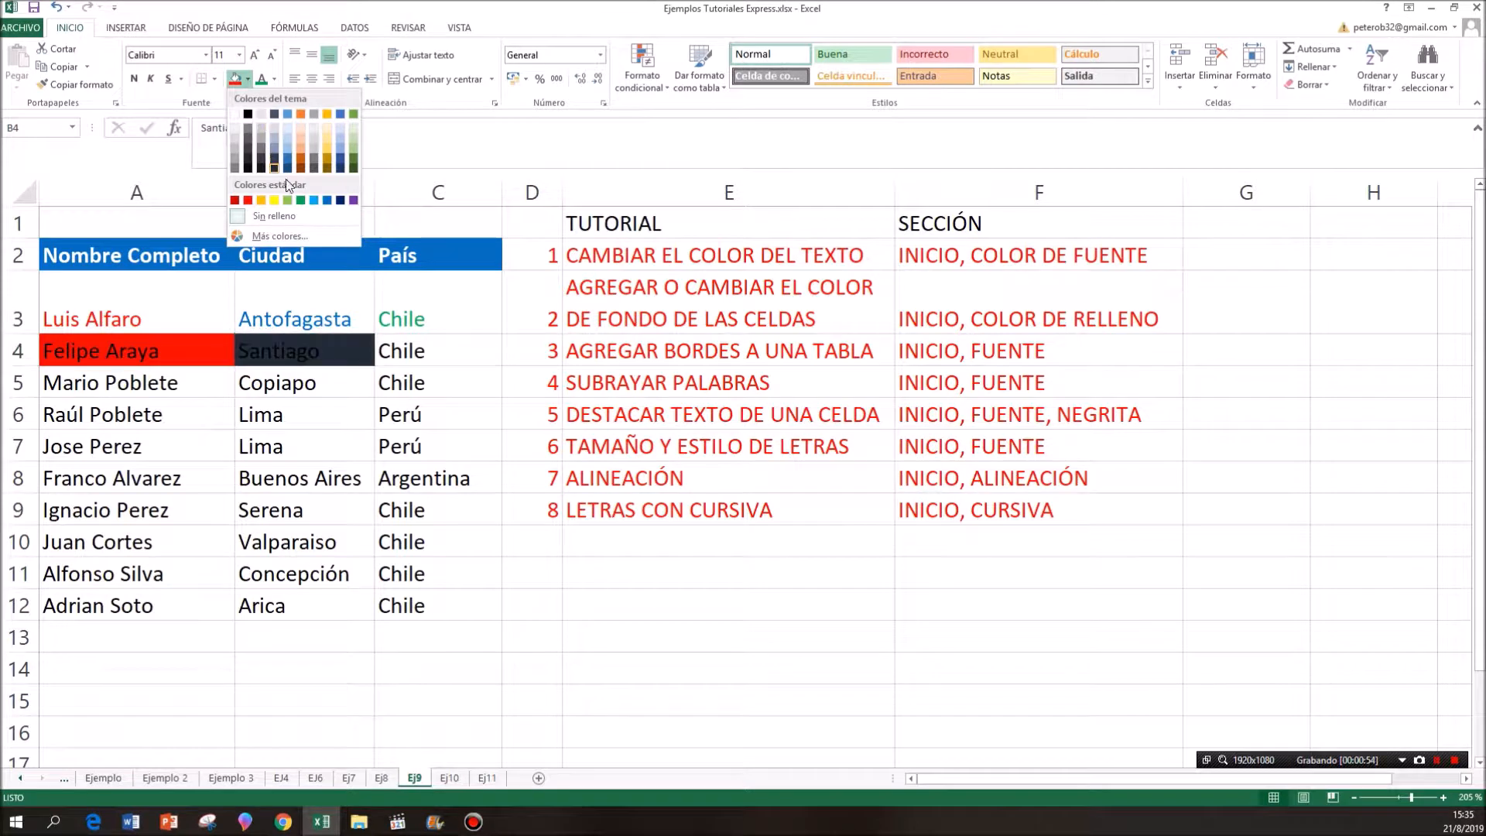
{"action": "left_click", "coordinate": [326, 199]}
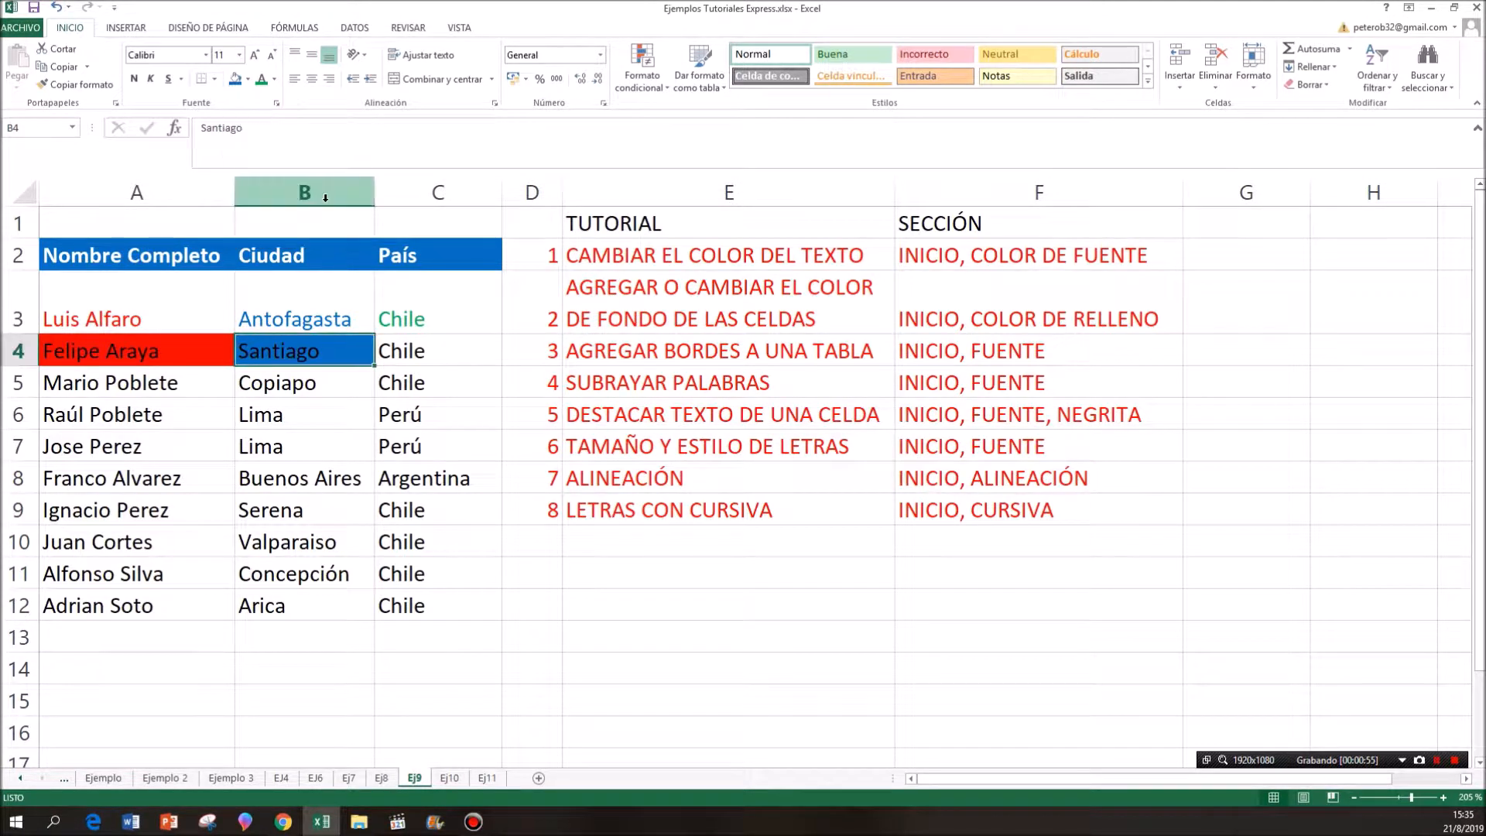
{"action": "left_click", "coordinate": [424, 356]}
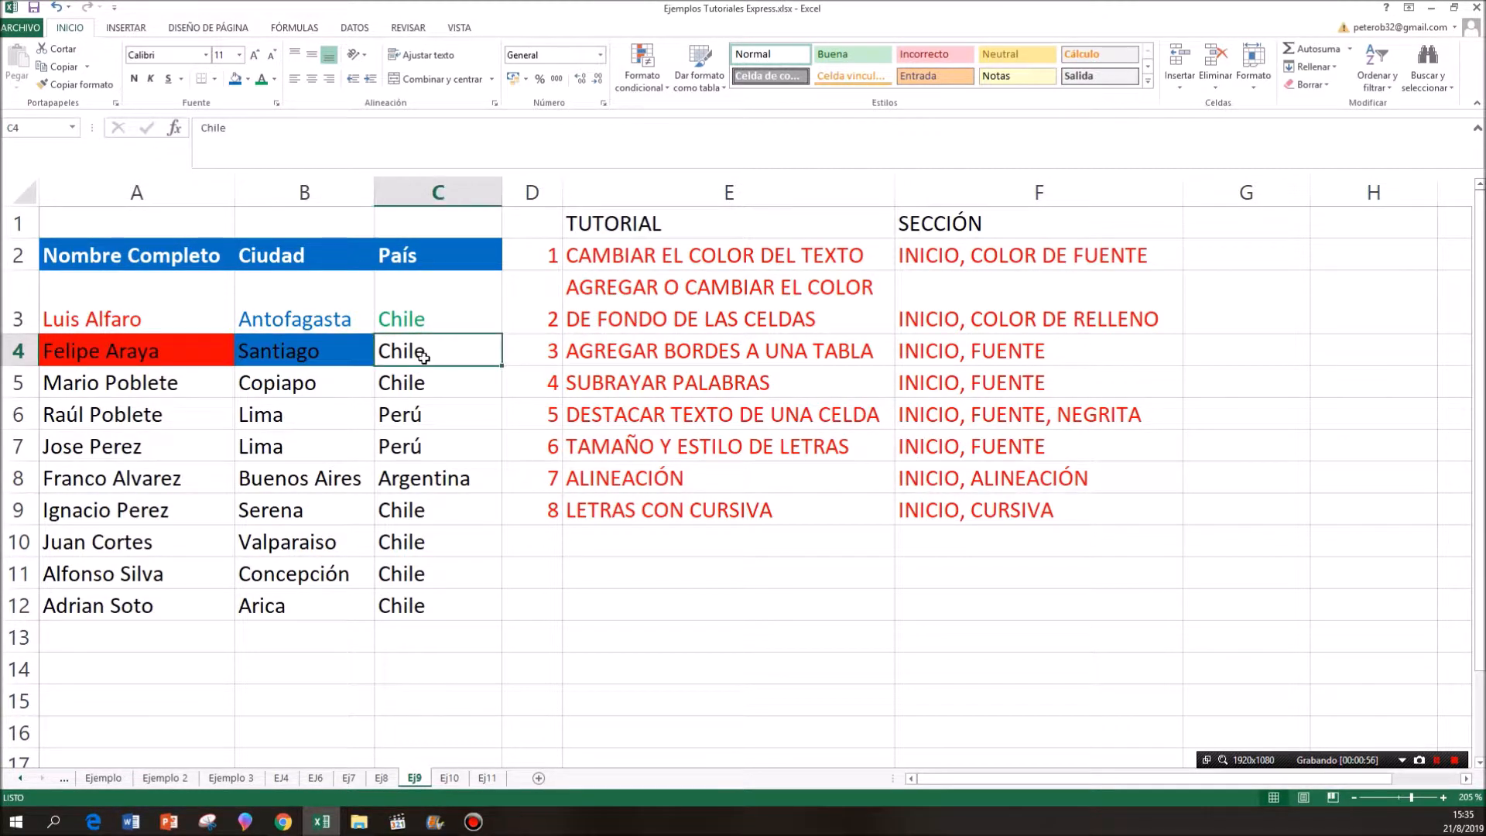
{"action": "left_click", "coordinate": [248, 80]}
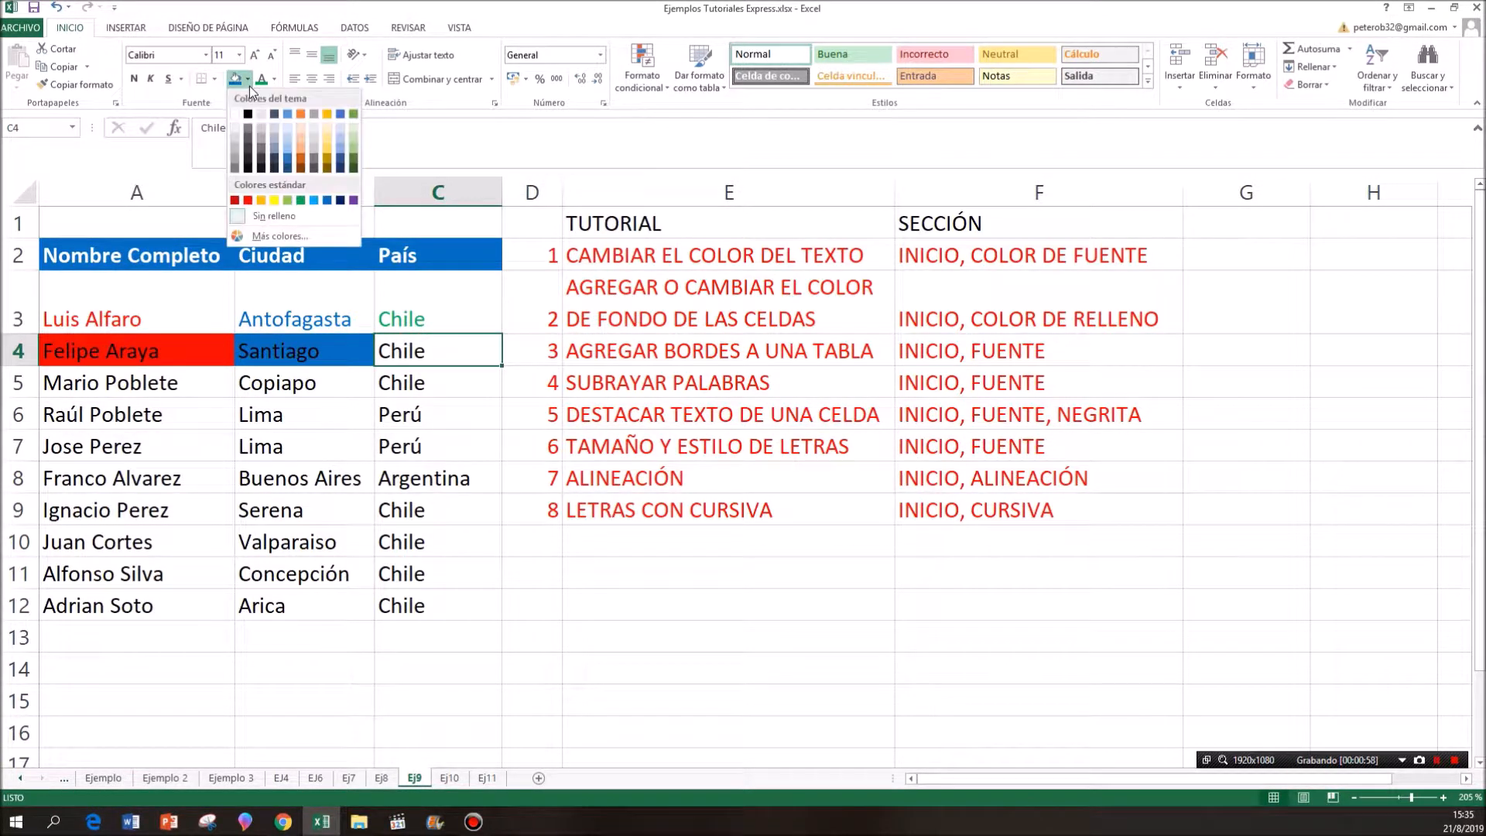
{"action": "left_click", "coordinate": [301, 200]}
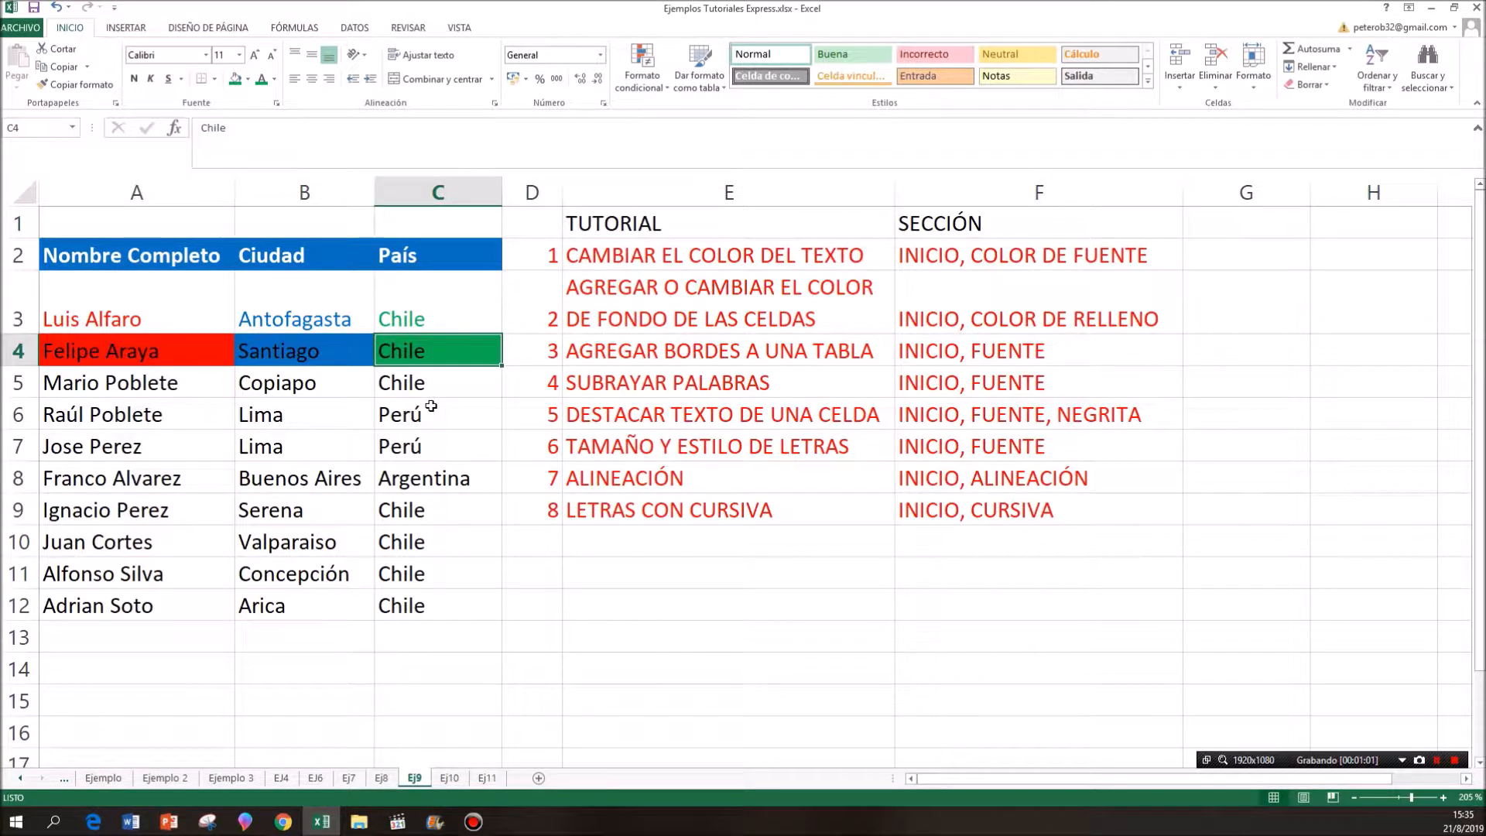
- Apply the Todos los bordes option to the whole table, A2:C12
{"action": "left_click", "coordinate": [549, 347]}
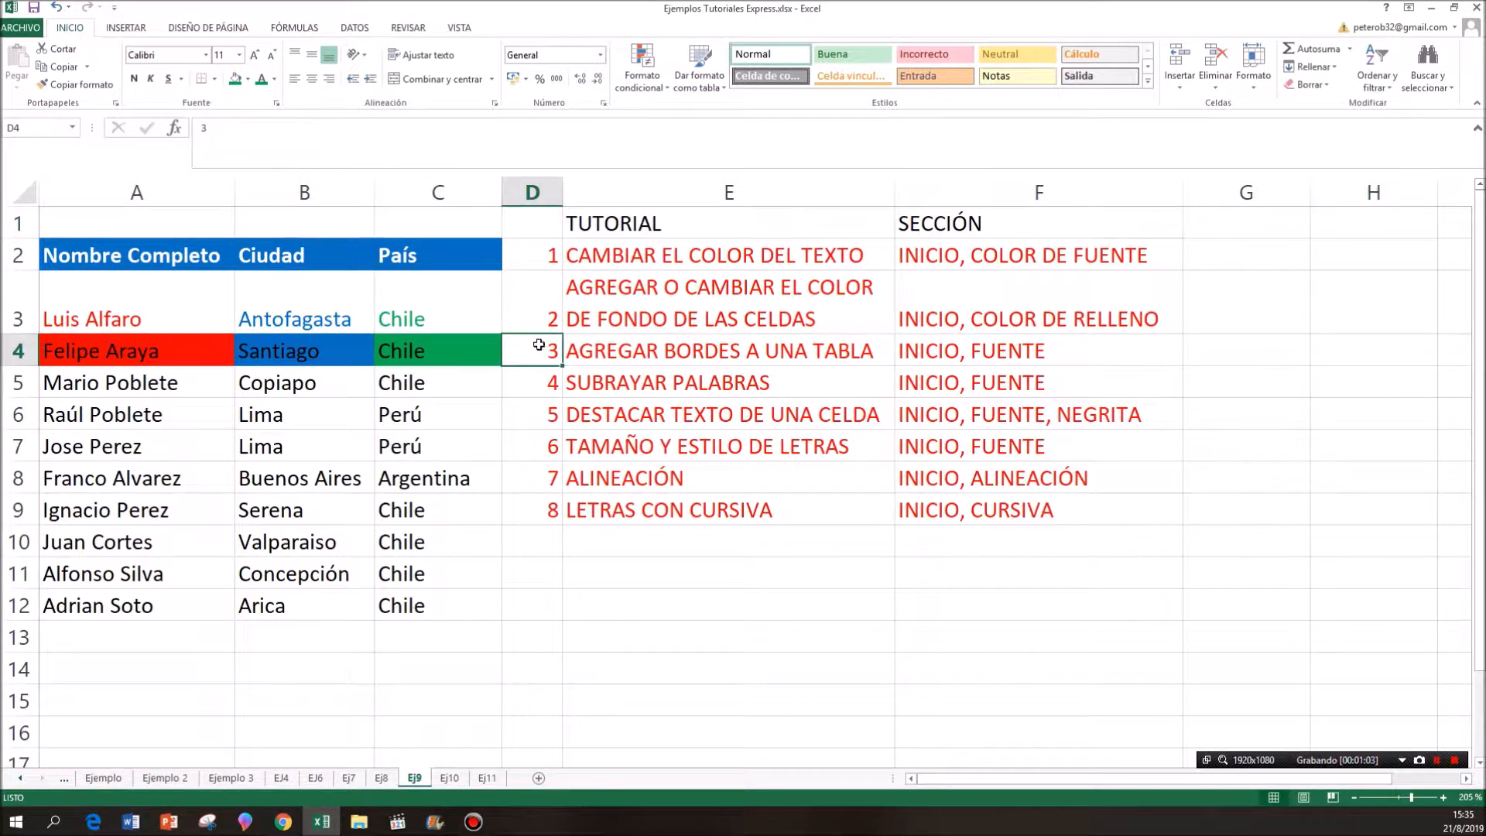
{"action": "left_click_drag", "start_coordinate": [541, 352], "coordinate": [933, 360]}
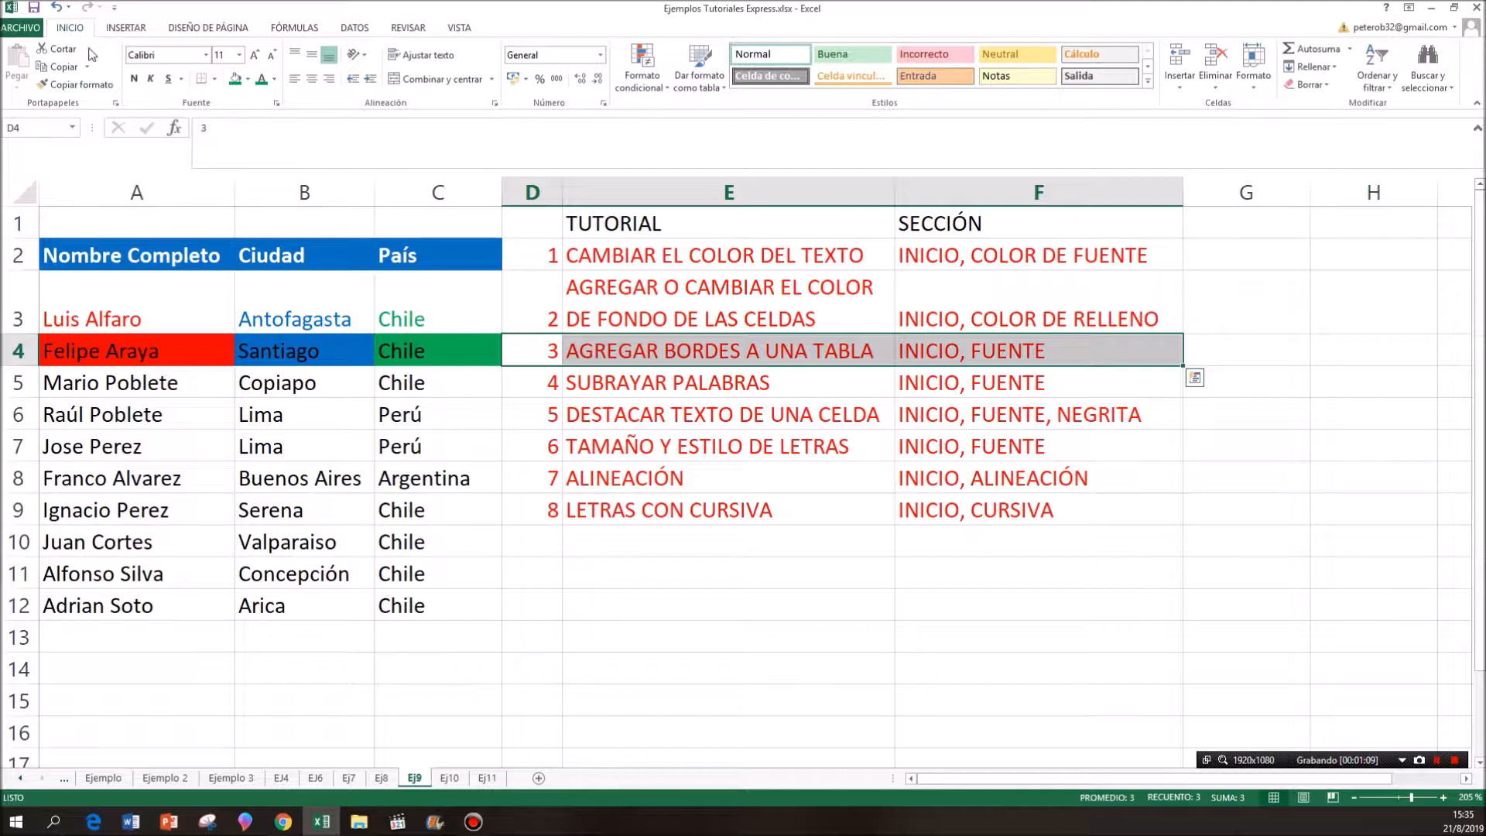
{"action": "left_click", "coordinate": [106, 259]}
{"action": "left_click_drag", "start_coordinate": [233, 267], "coordinate": [396, 601]}
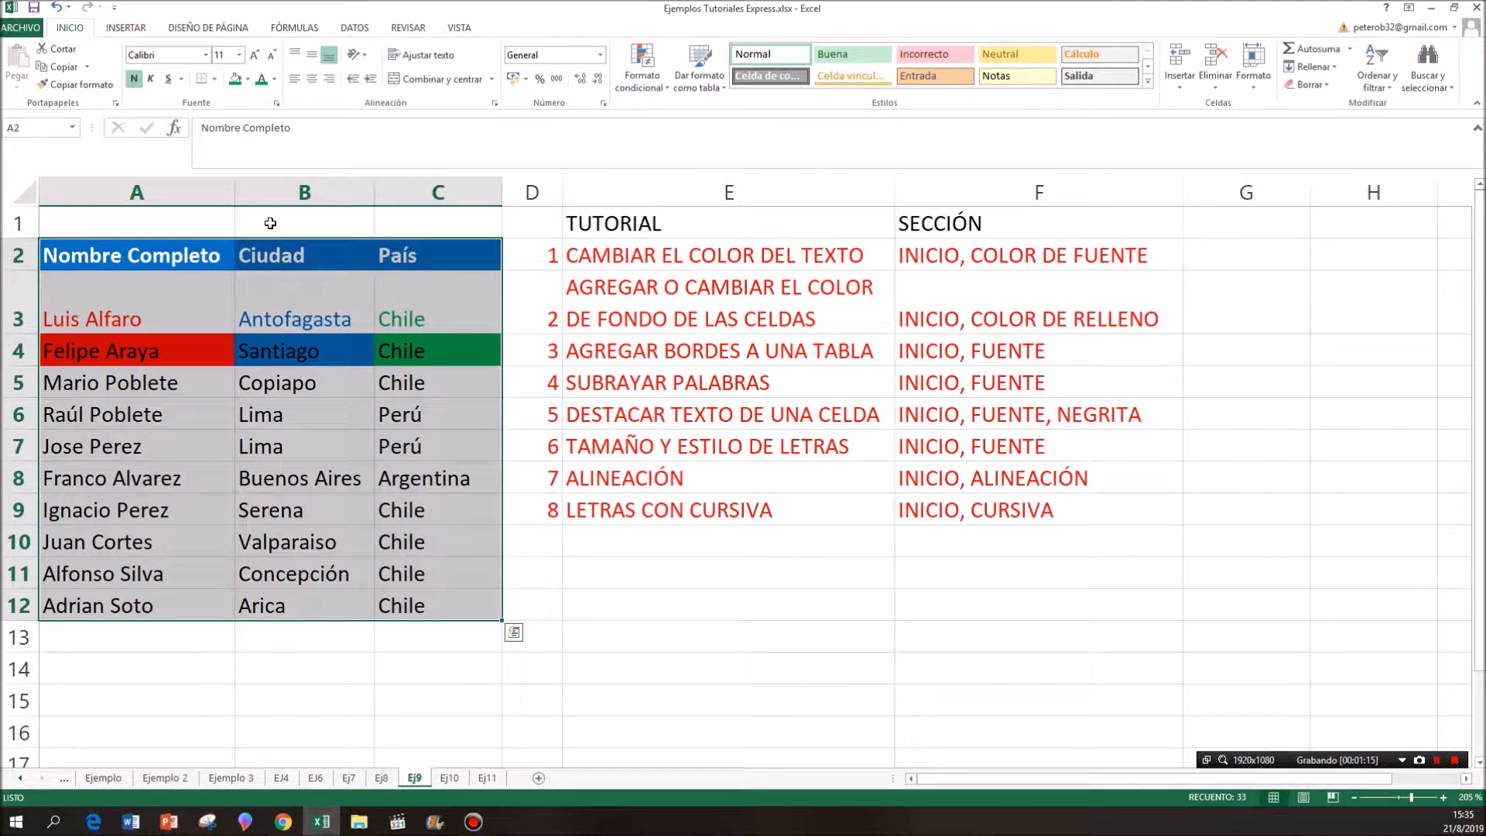
{"action": "left_click", "coordinate": [215, 80]}
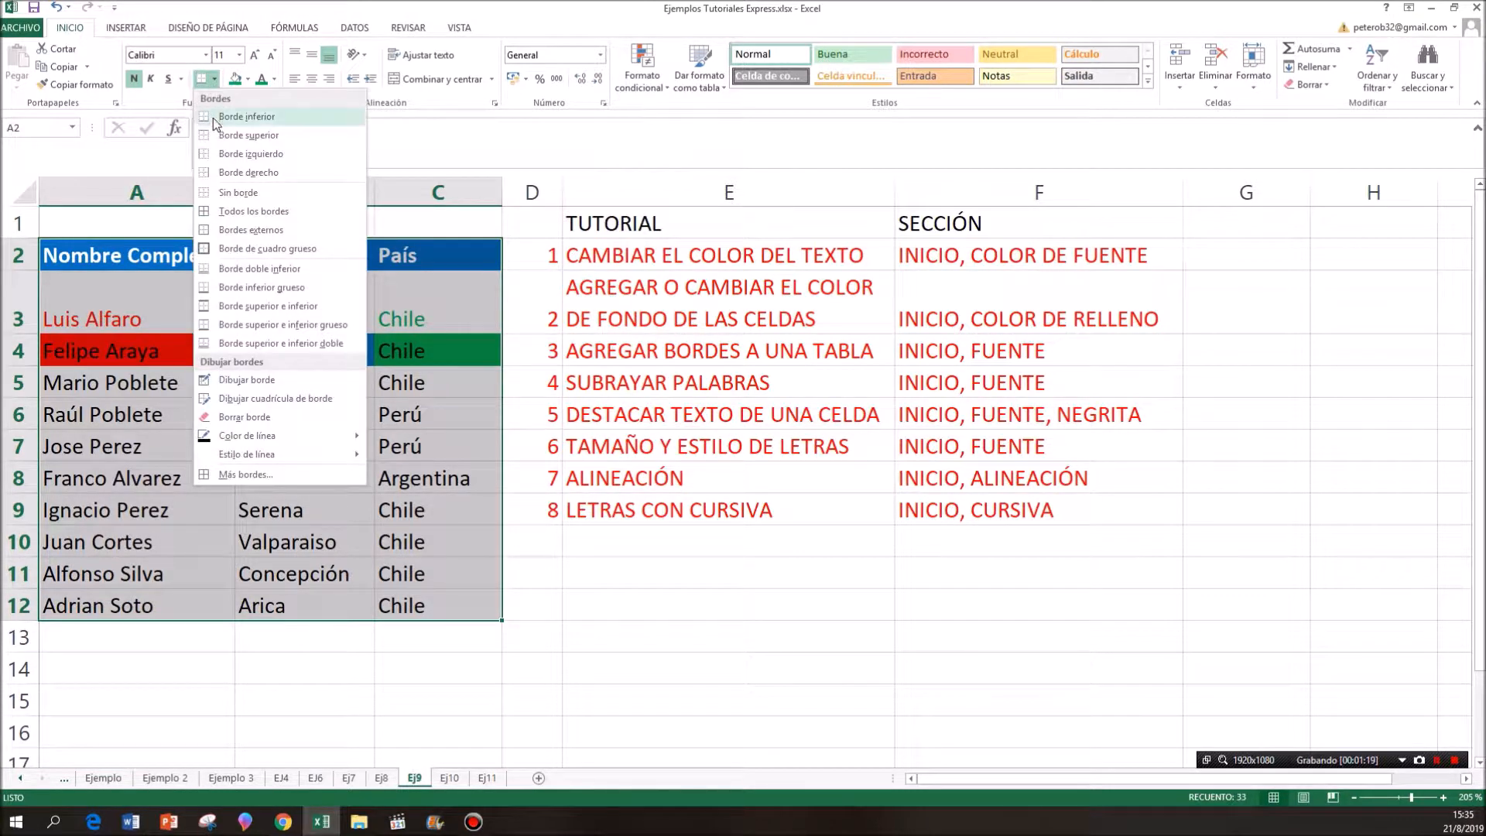
{"action": "left_click", "coordinate": [224, 211]}
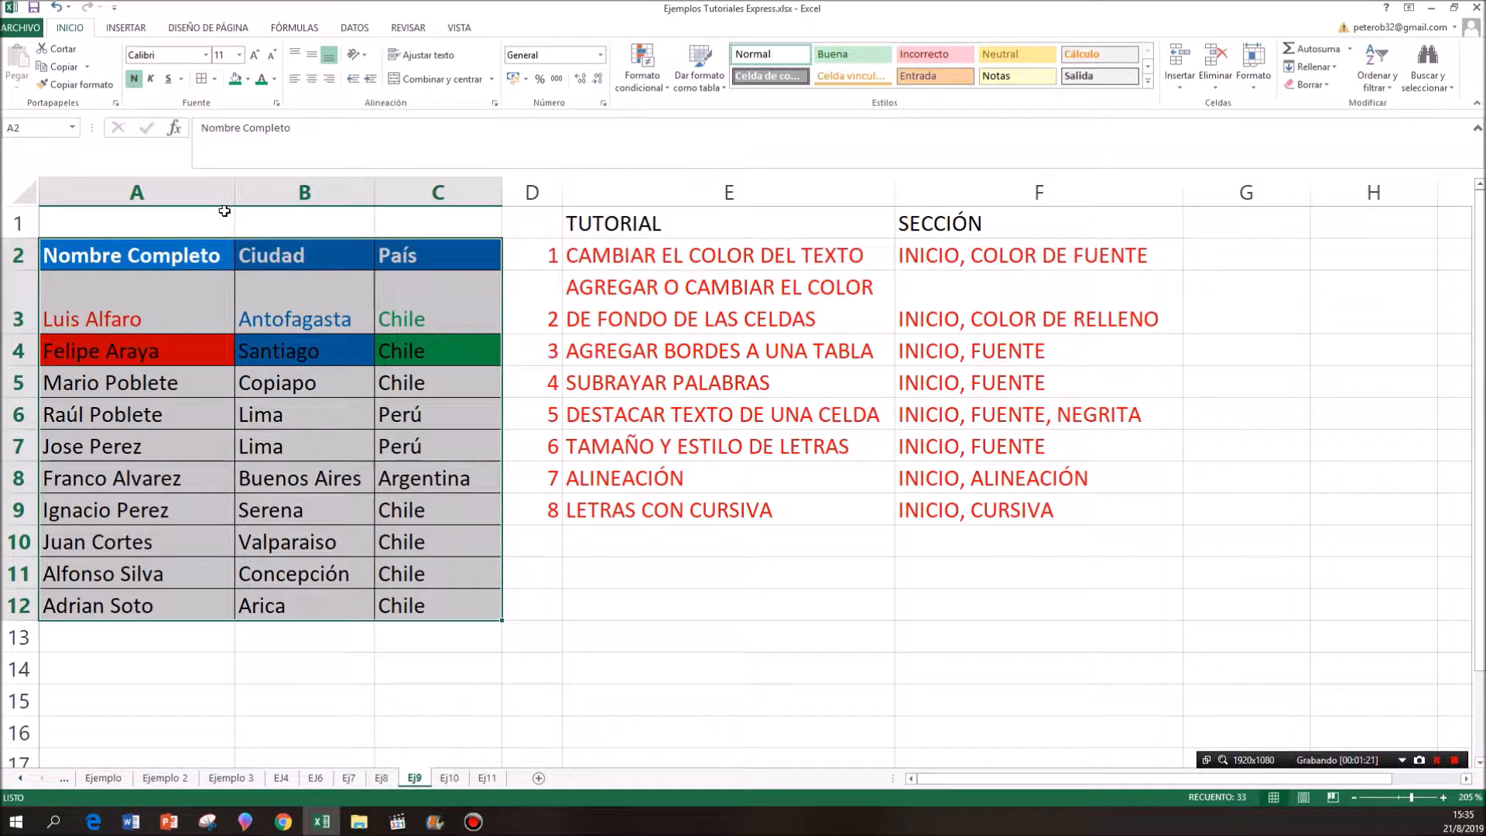
{"action": "left_click", "coordinate": [482, 664]}
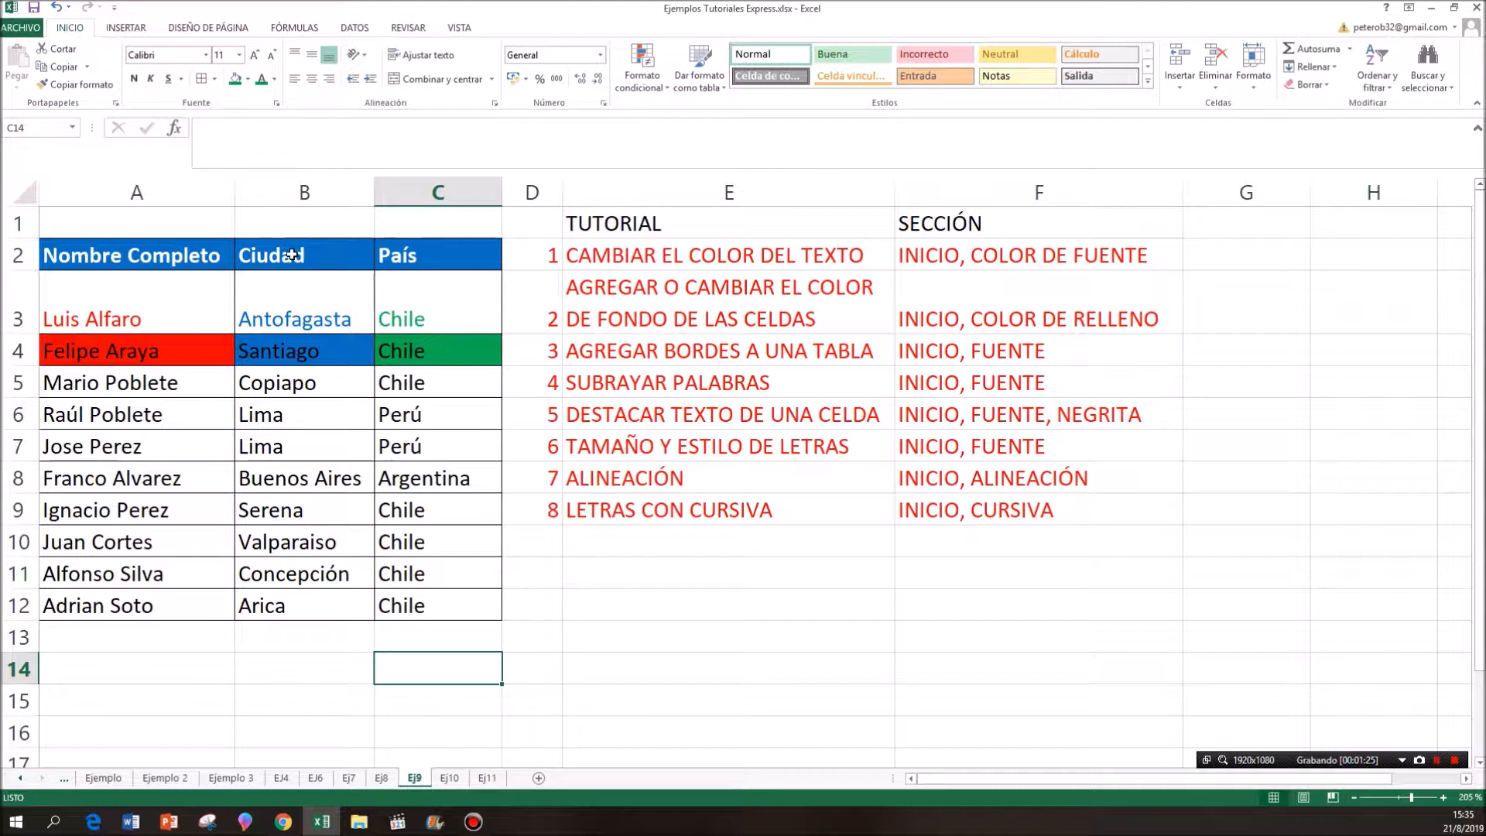
- Add a thick outline around the table A2:C12 with the Borde de cuadro grueso option
{"action": "left_click_drag", "start_coordinate": [166, 262], "coordinate": [425, 606]}
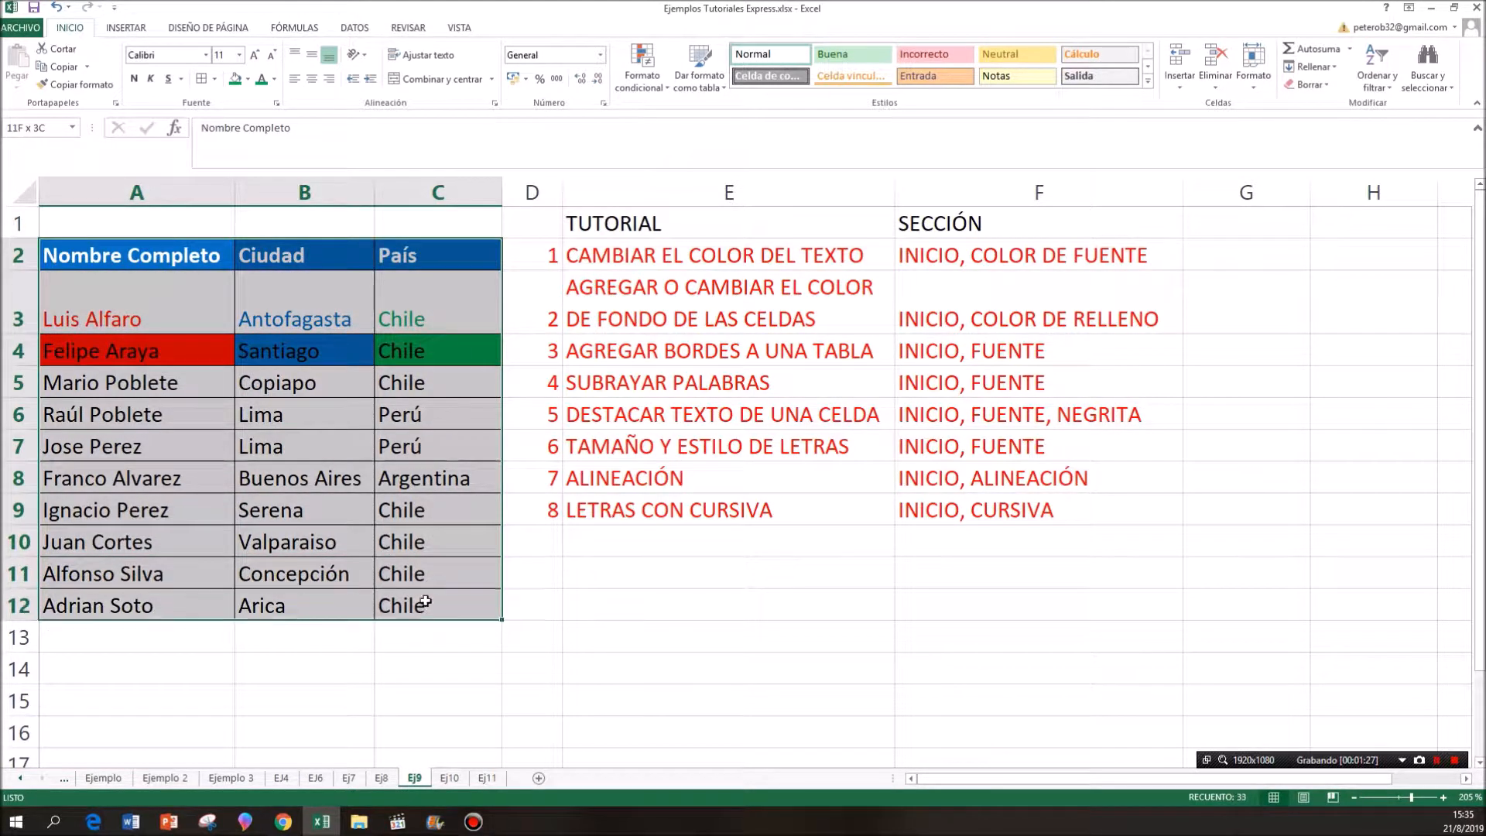
{"action": "left_click", "coordinate": [216, 82]}
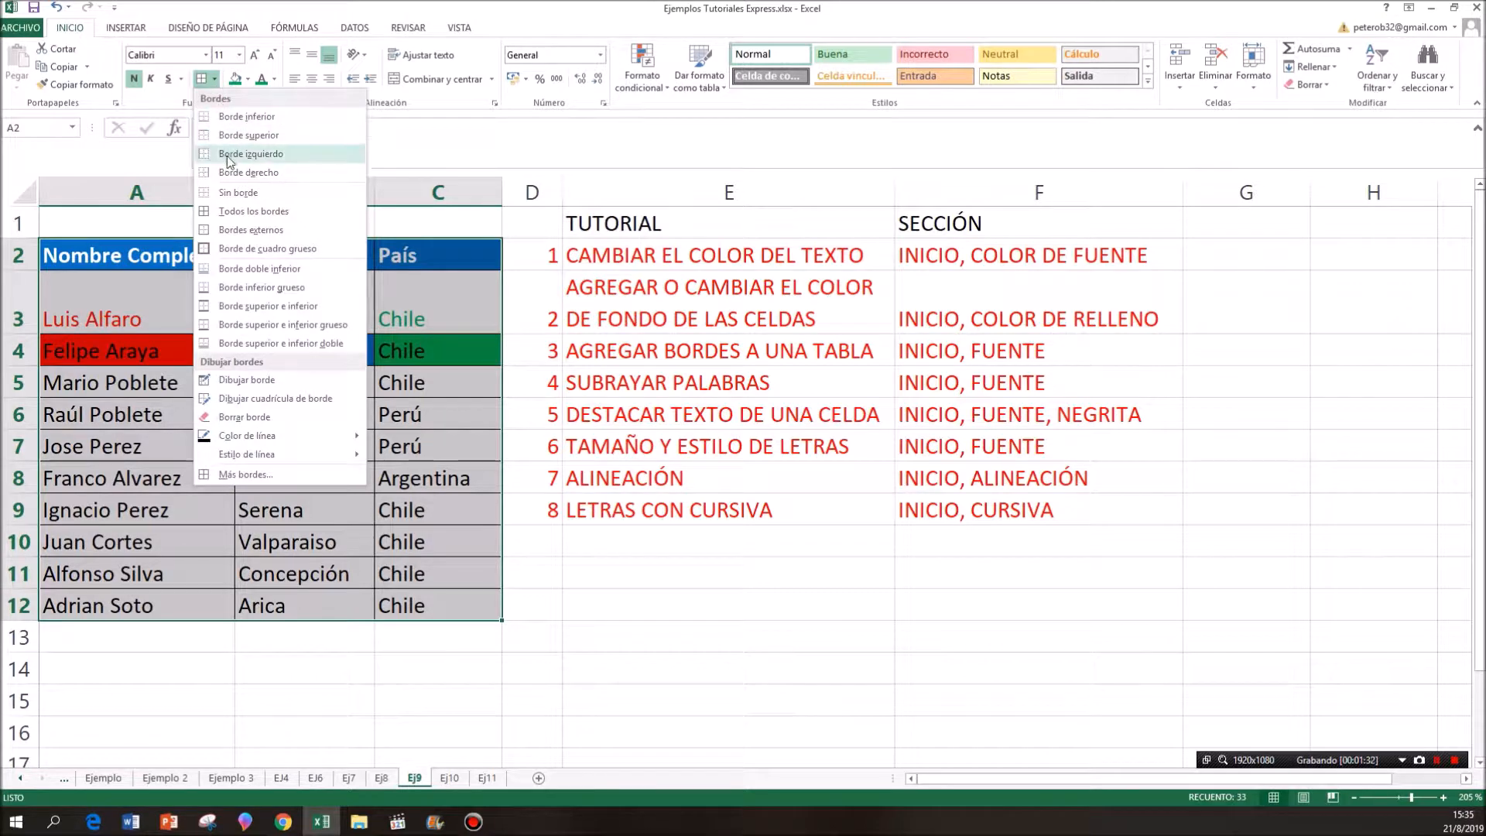
{"action": "left_click", "coordinate": [261, 256]}
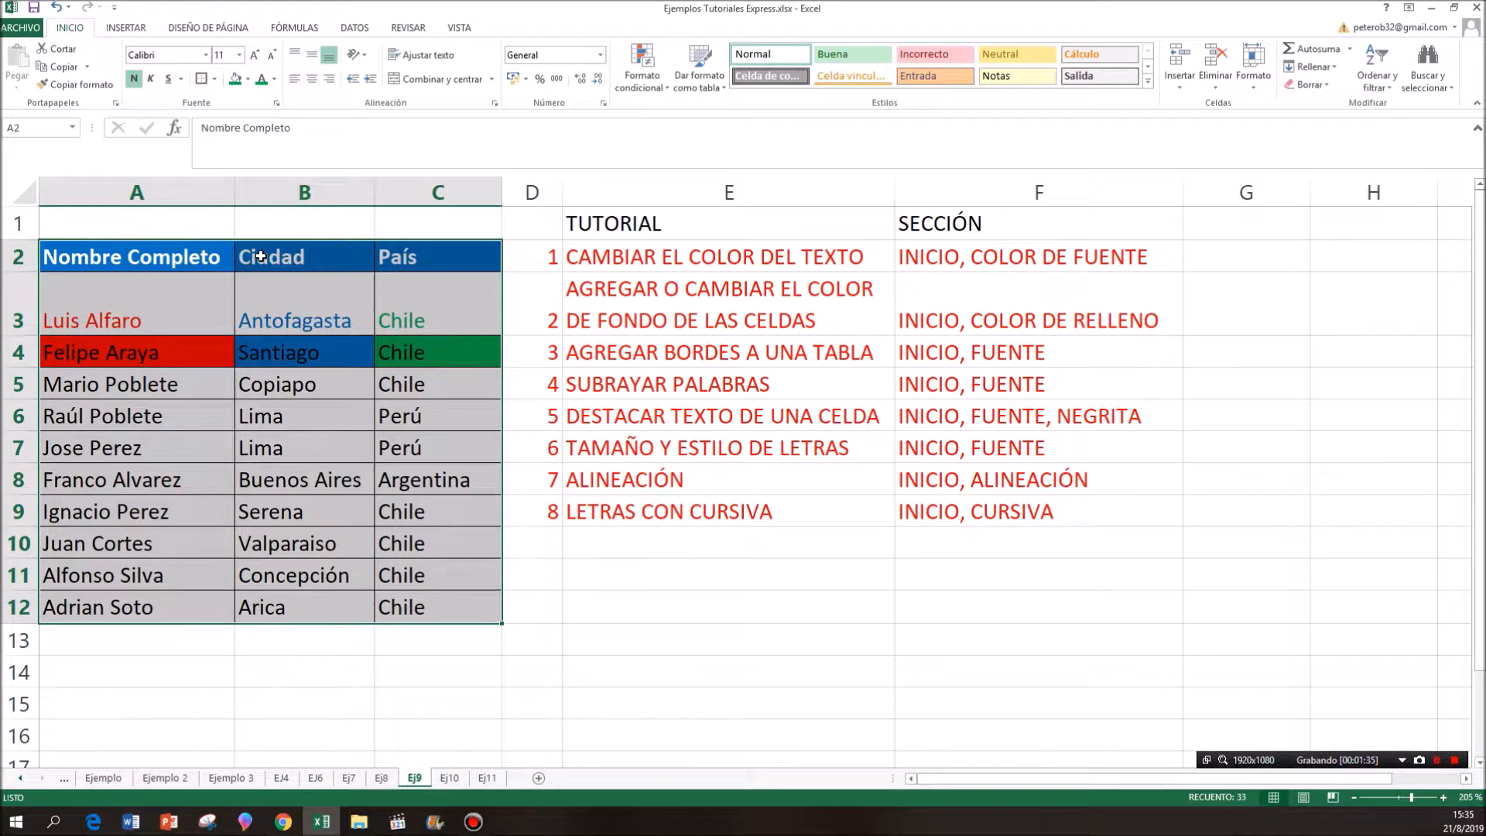
{"action": "left_click", "coordinate": [324, 459]}
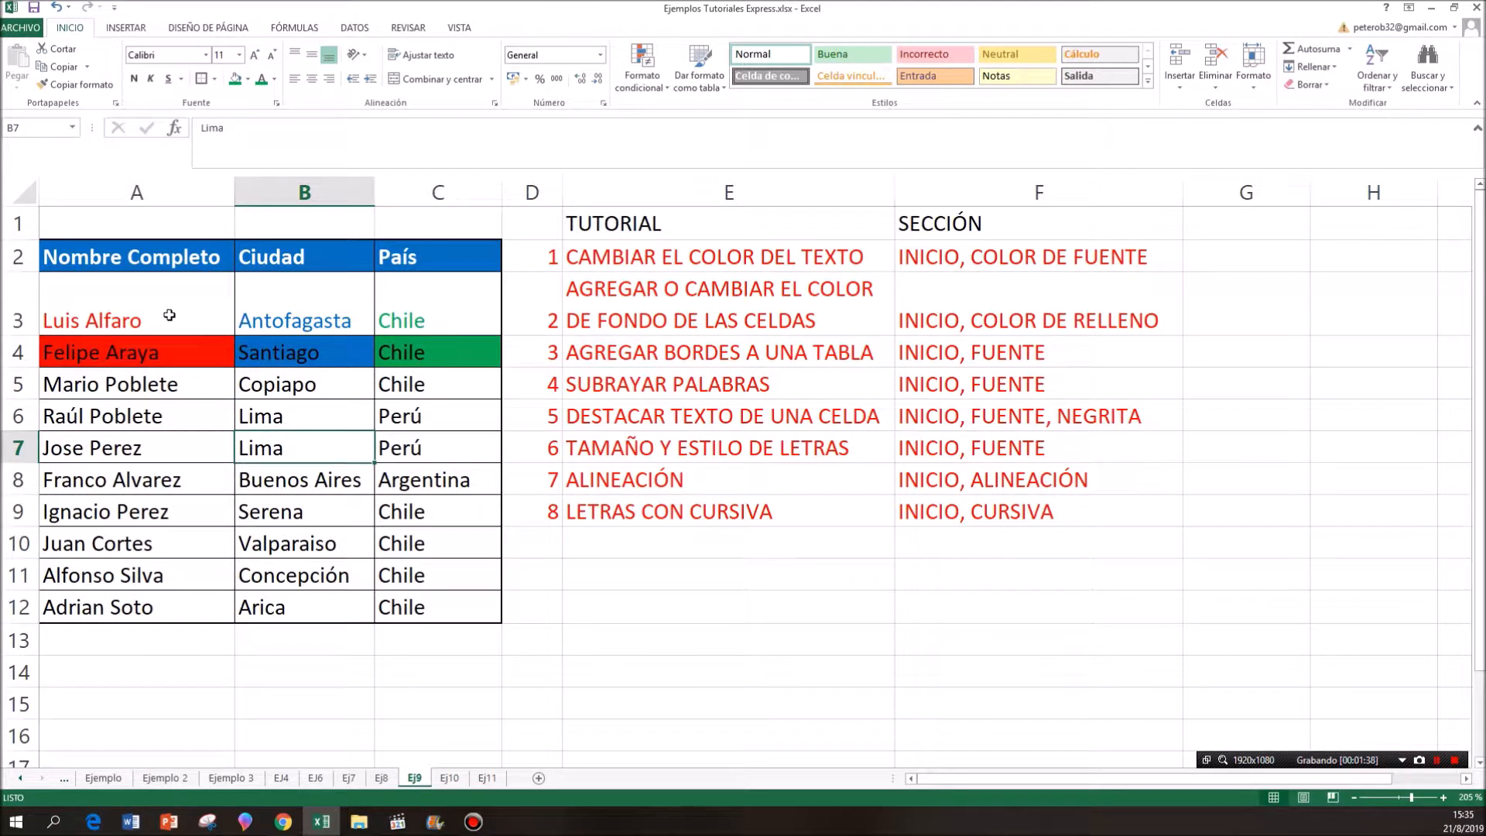
- Apply the same thick box border around the header row, A2:C2
{"action": "left_click_drag", "start_coordinate": [147, 262], "coordinate": [387, 263]}
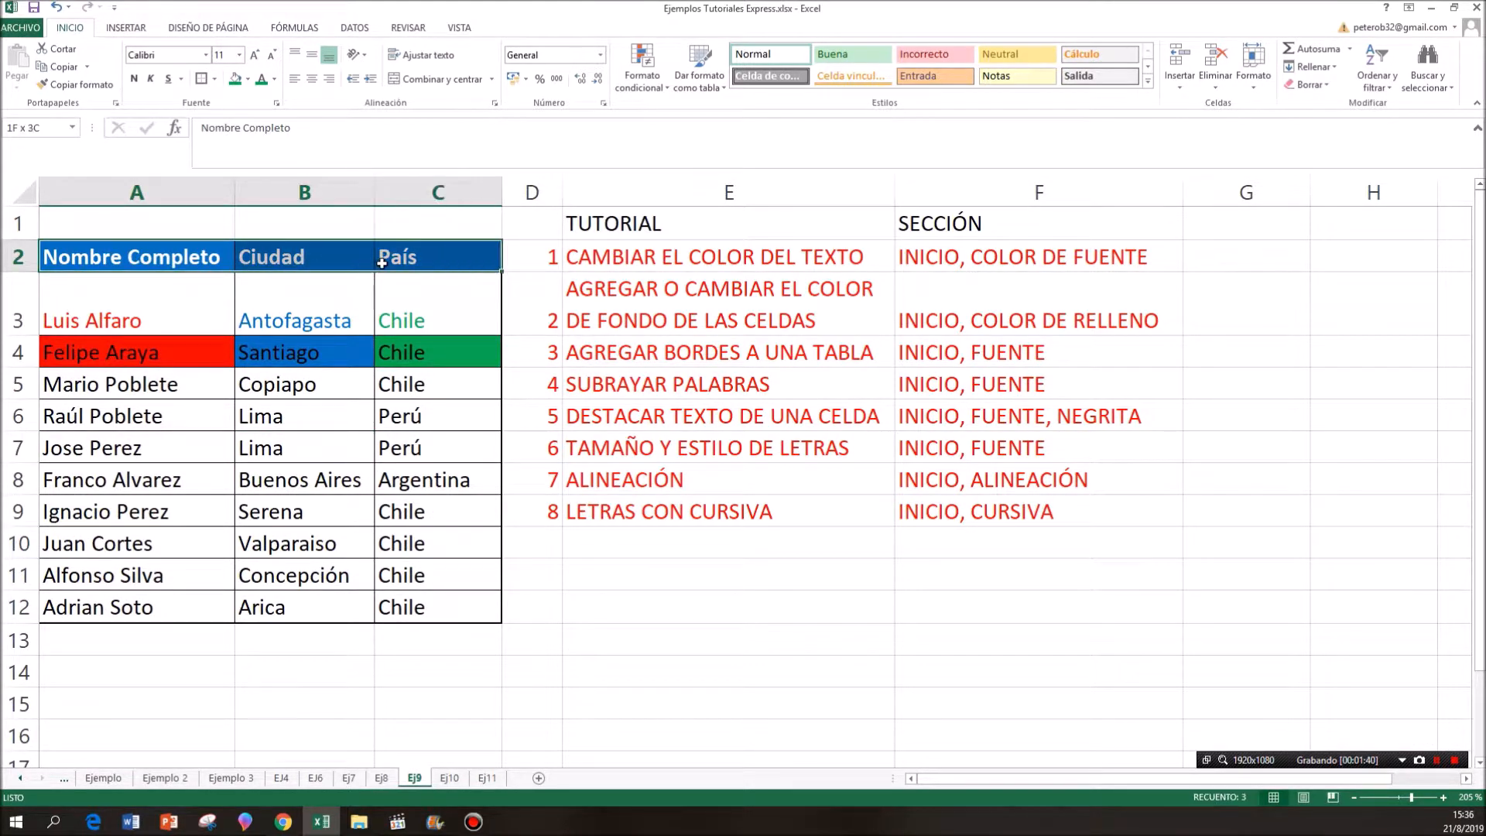
{"action": "left_click", "coordinate": [201, 82]}
{"action": "left_click", "coordinate": [277, 421]}
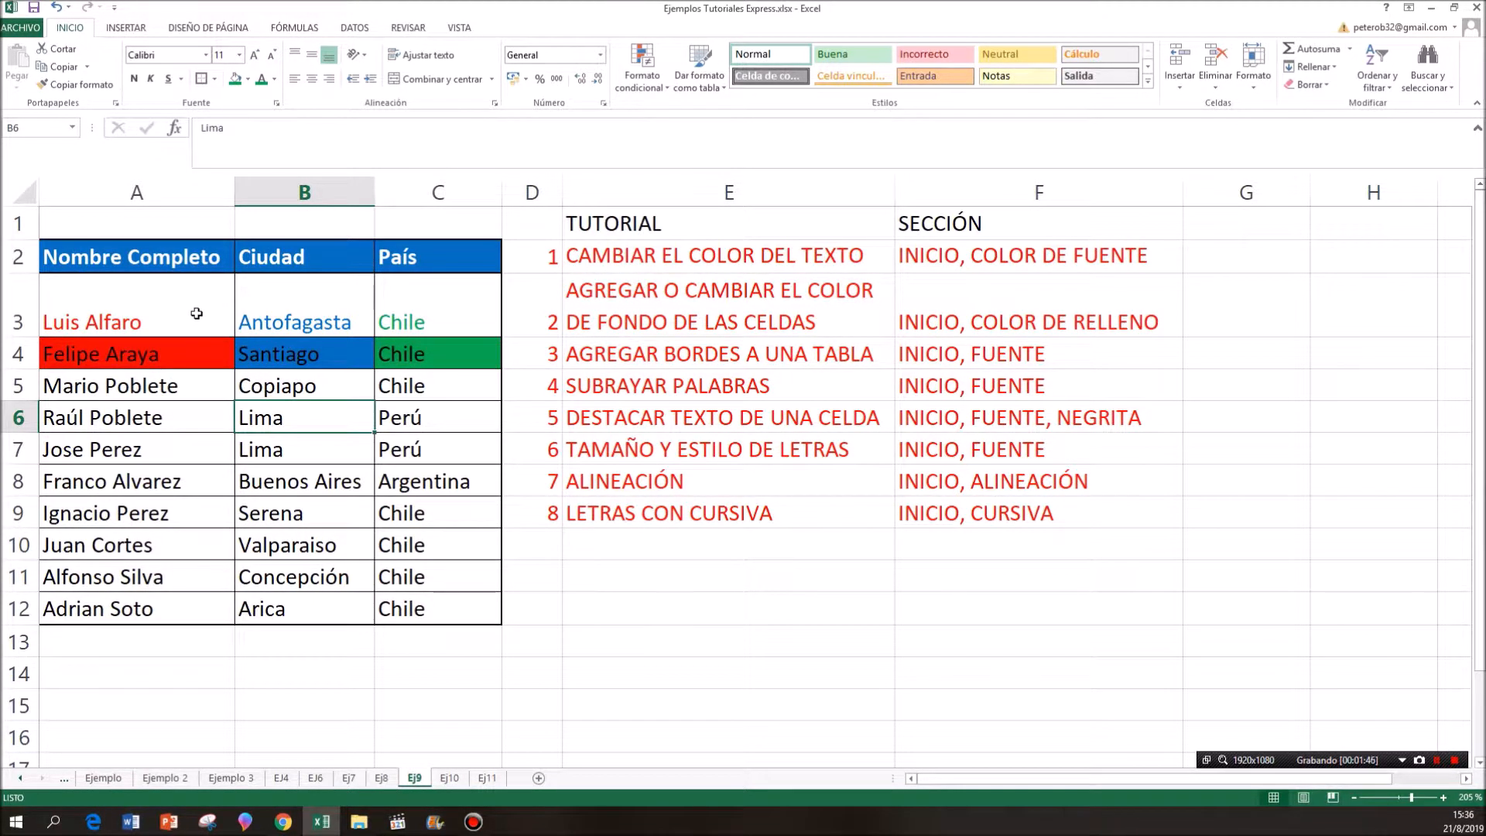
- Remove every border from the table A2:C12 with the Sin borde option
{"action": "left_click_drag", "start_coordinate": [164, 251], "coordinate": [414, 600]}
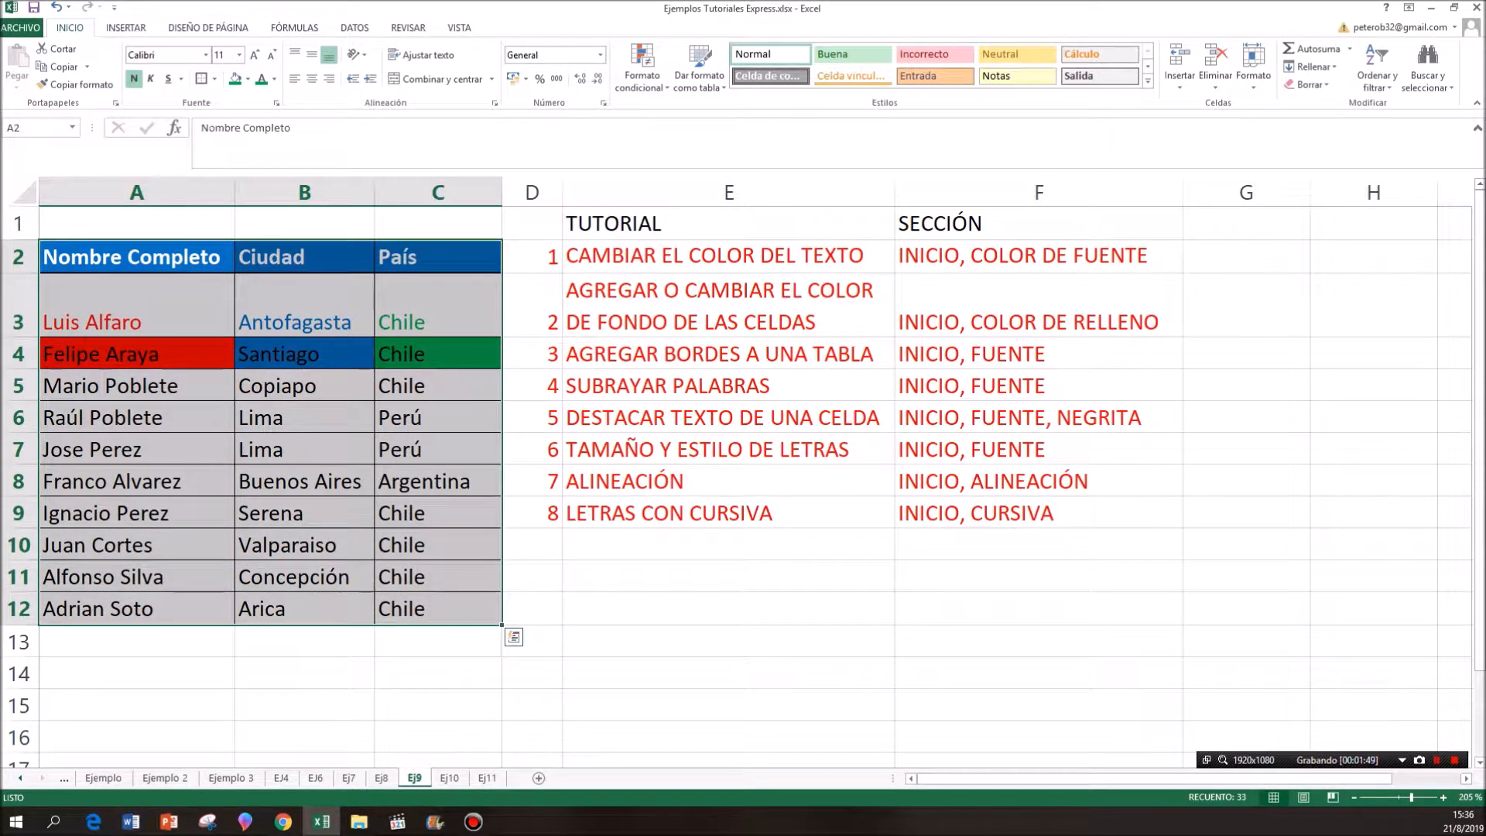
{"action": "left_click", "coordinate": [214, 78]}
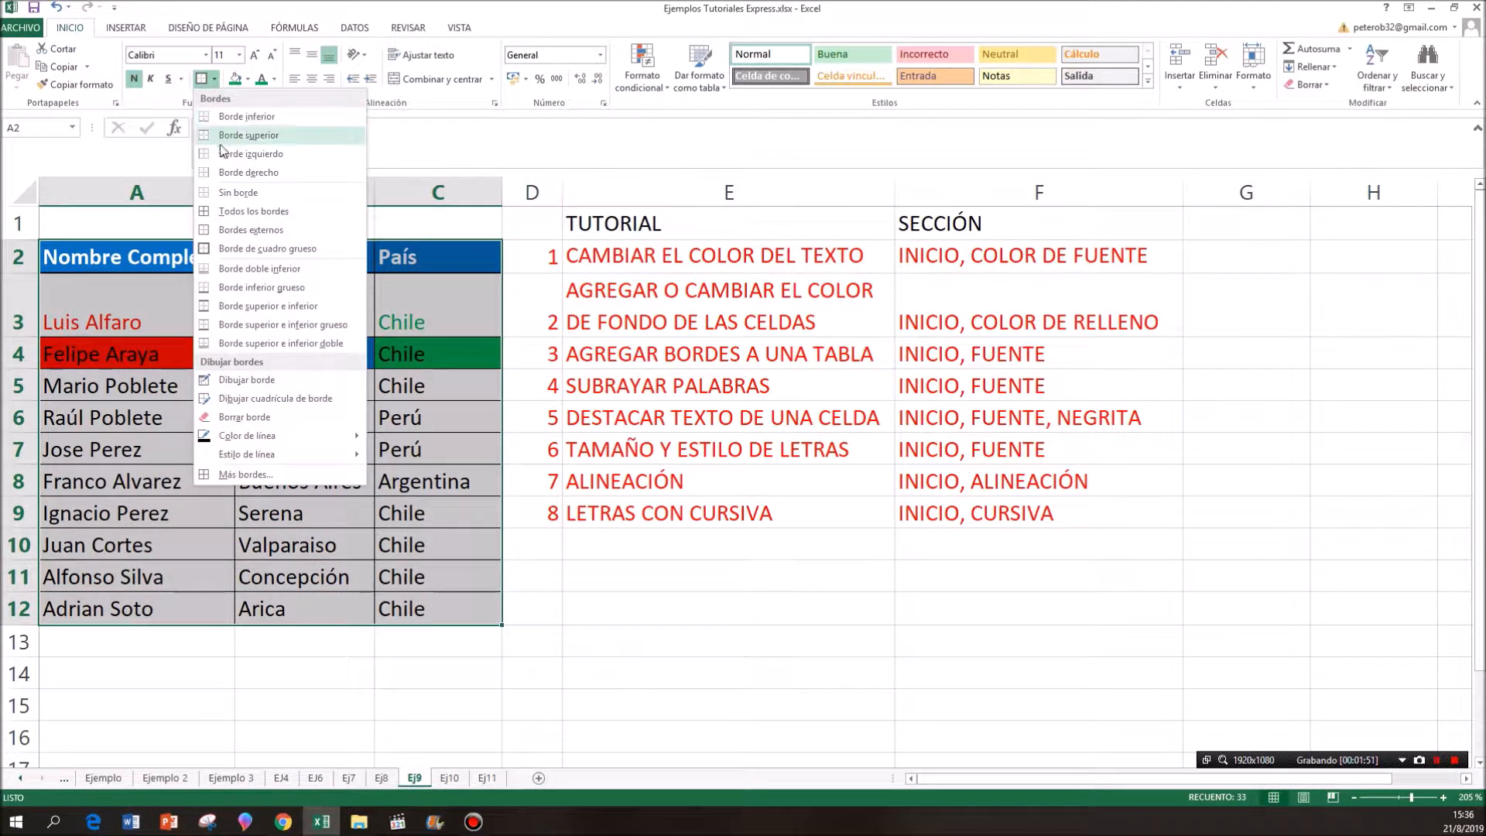
{"action": "left_click", "coordinate": [235, 193]}
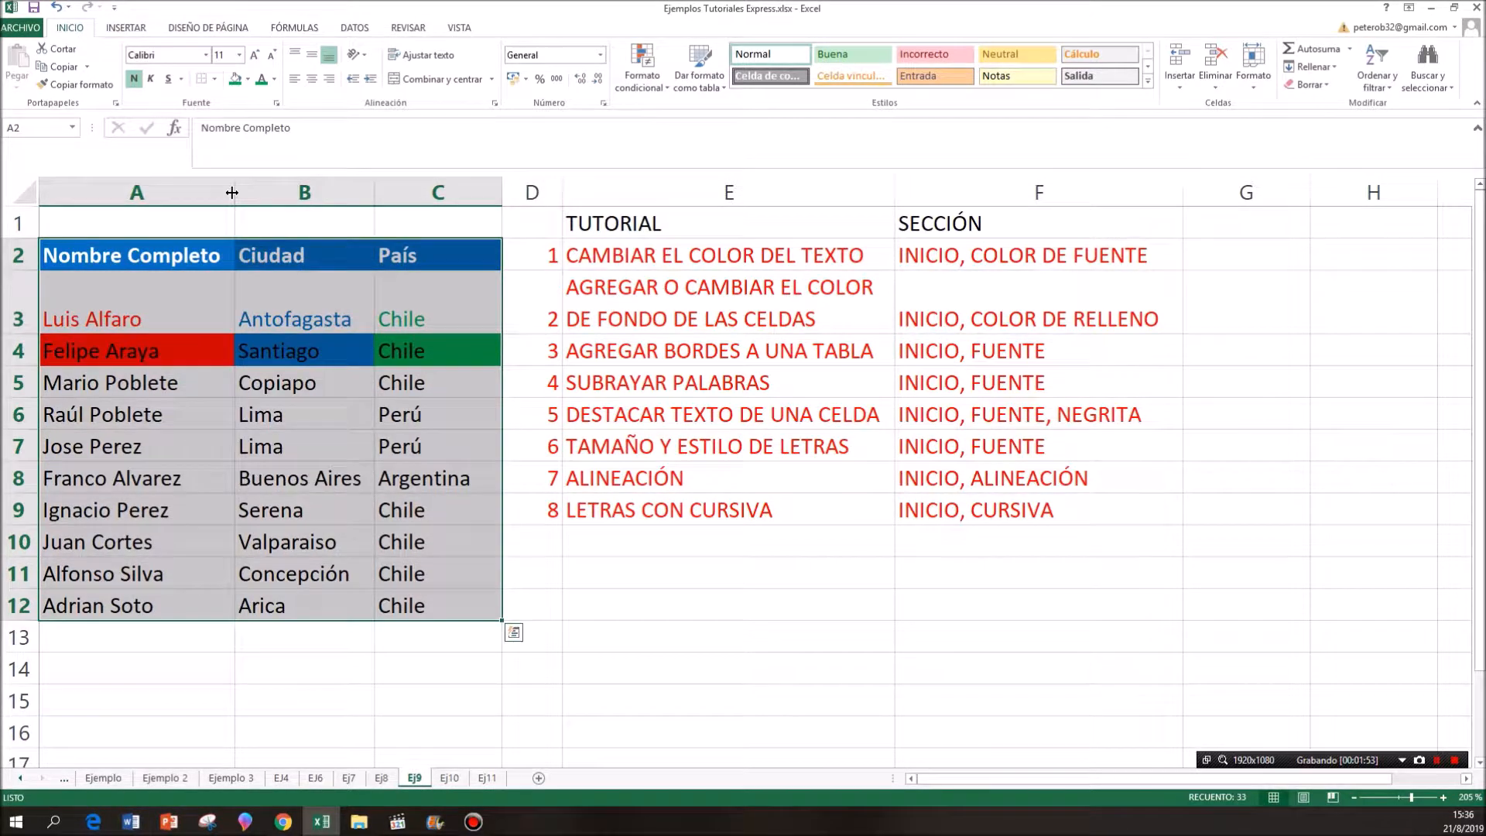
{"action": "left_click", "coordinate": [338, 485]}
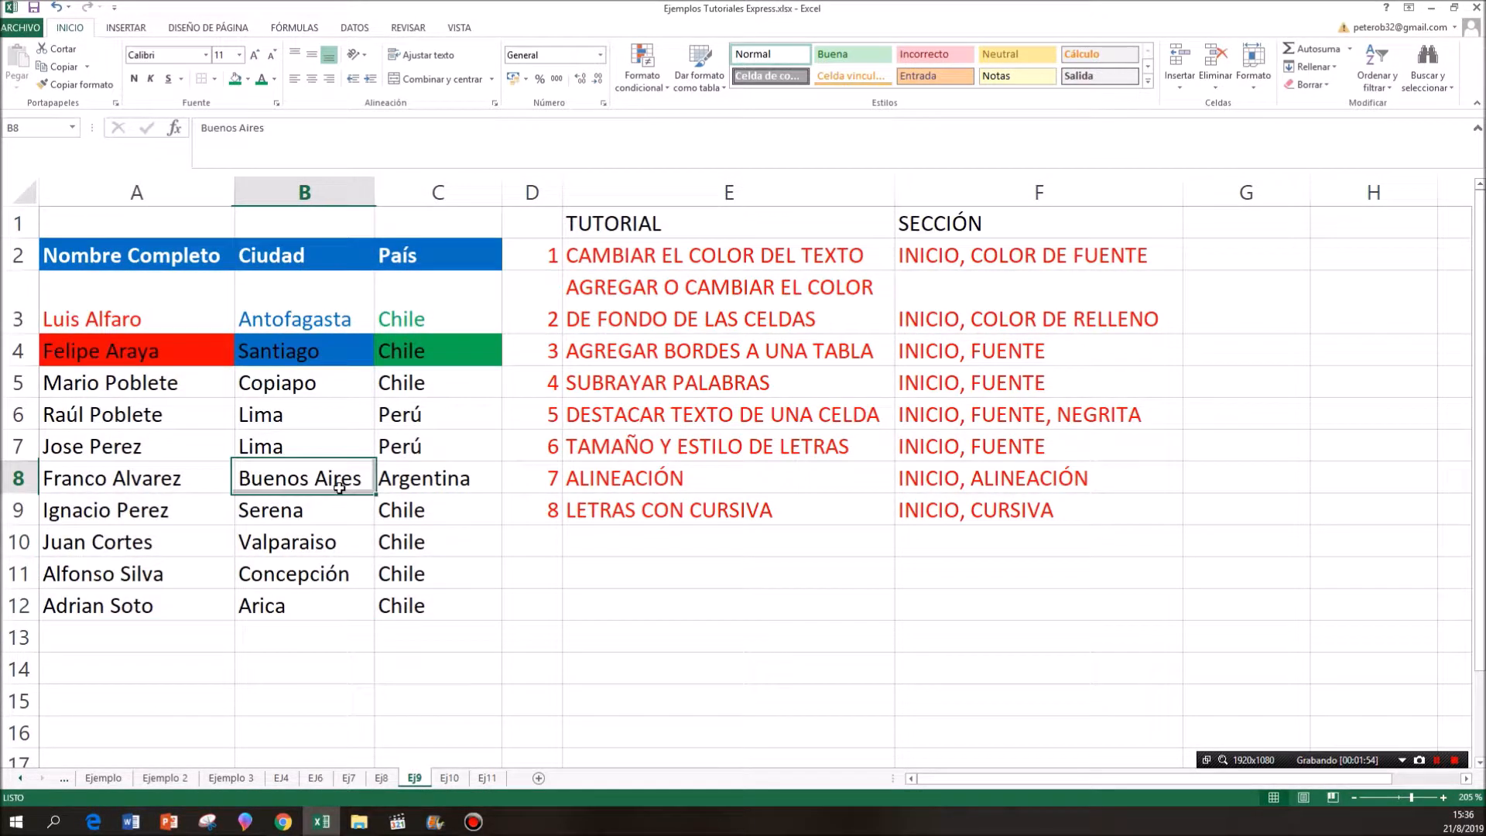
{"action": "left_click", "coordinate": [463, 637]}
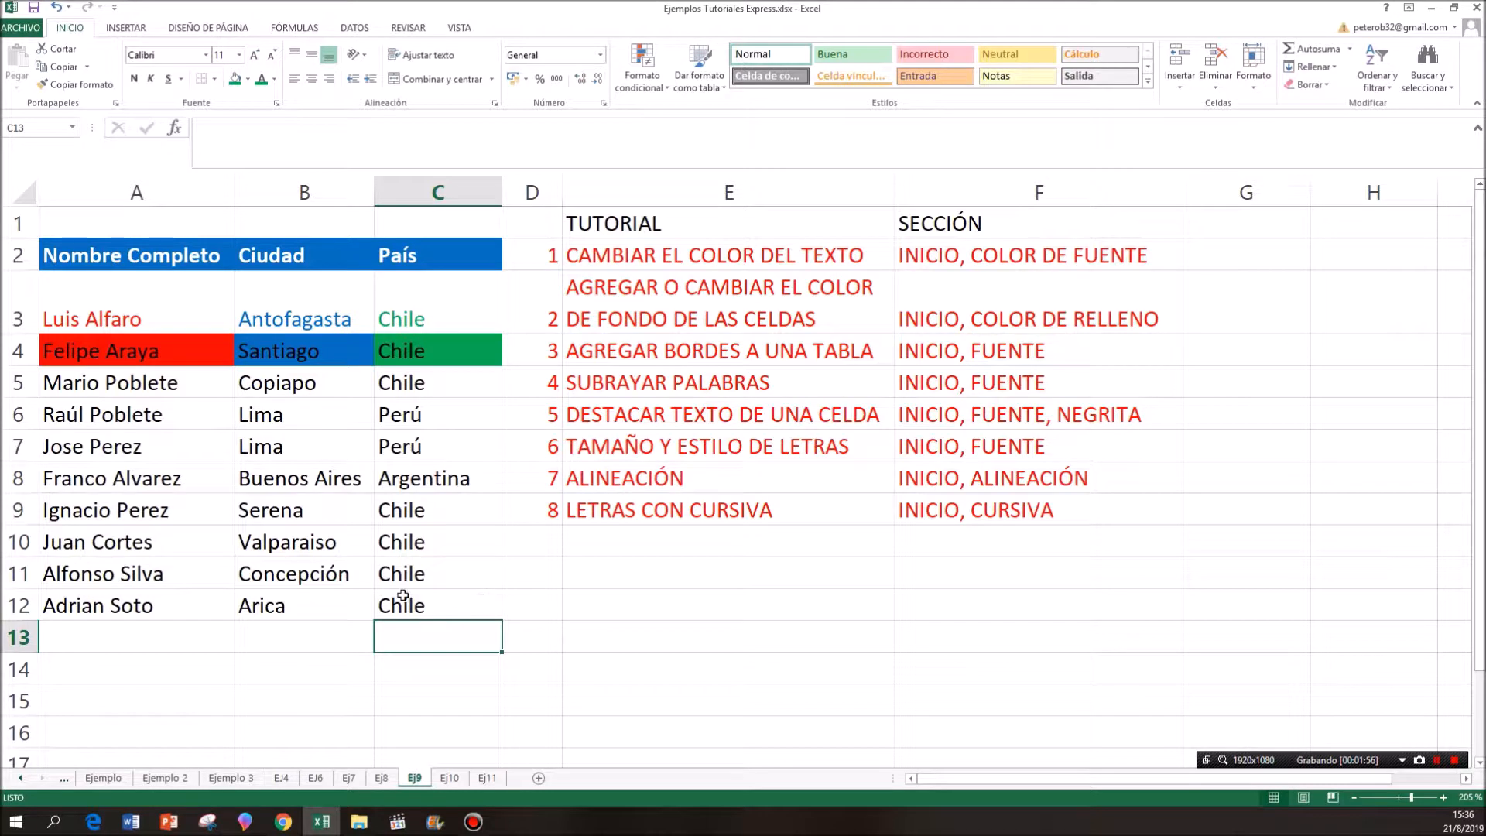
- Apply the Borde de cuadro grueso outline around the whole table, A2:C12
{"action": "left_click_drag", "start_coordinate": [162, 261], "coordinate": [434, 607]}
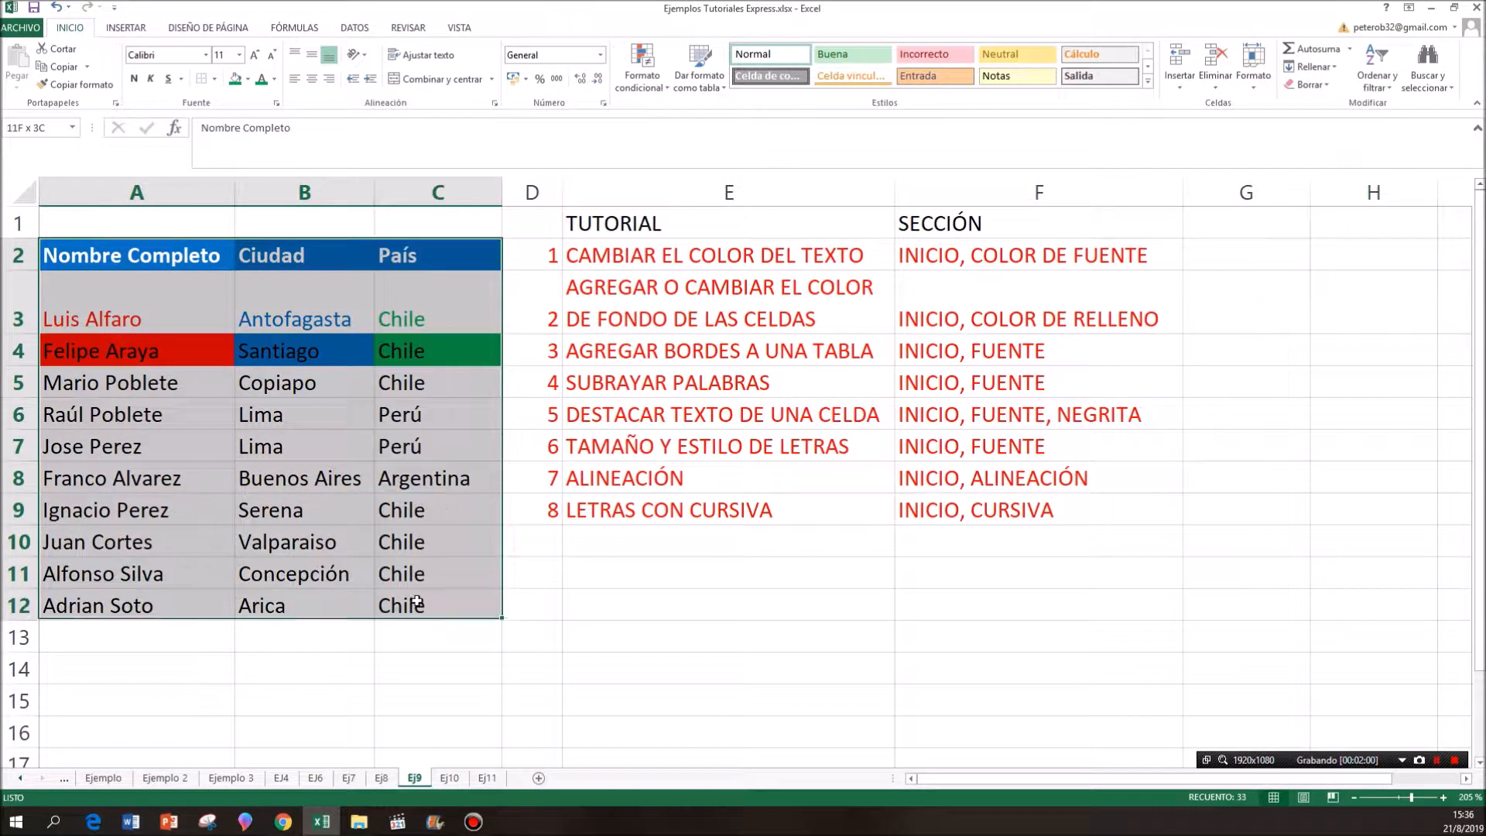
{"action": "left_click", "coordinate": [217, 79]}
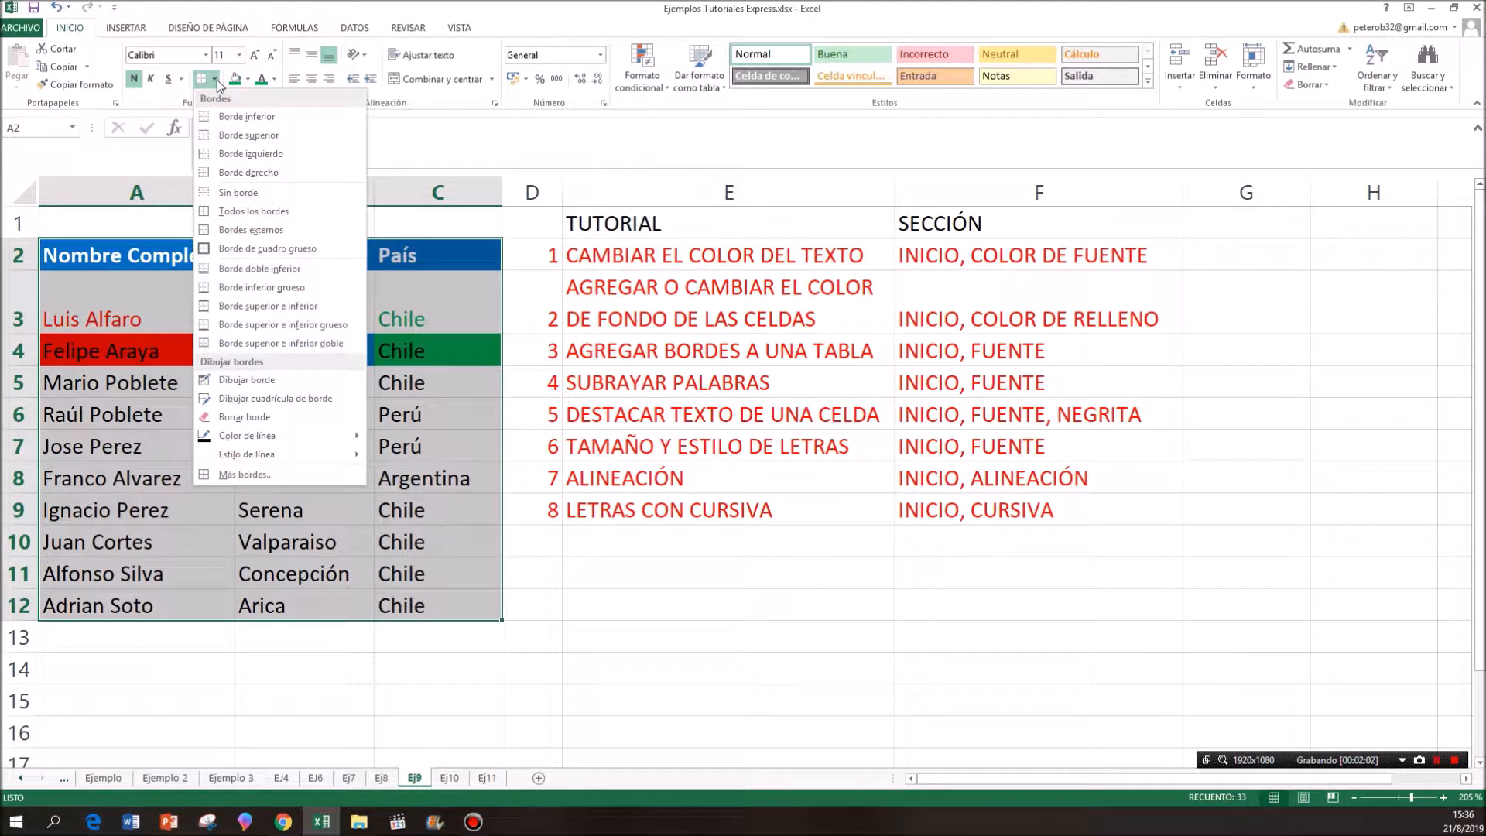
{"action": "left_click", "coordinate": [228, 247]}
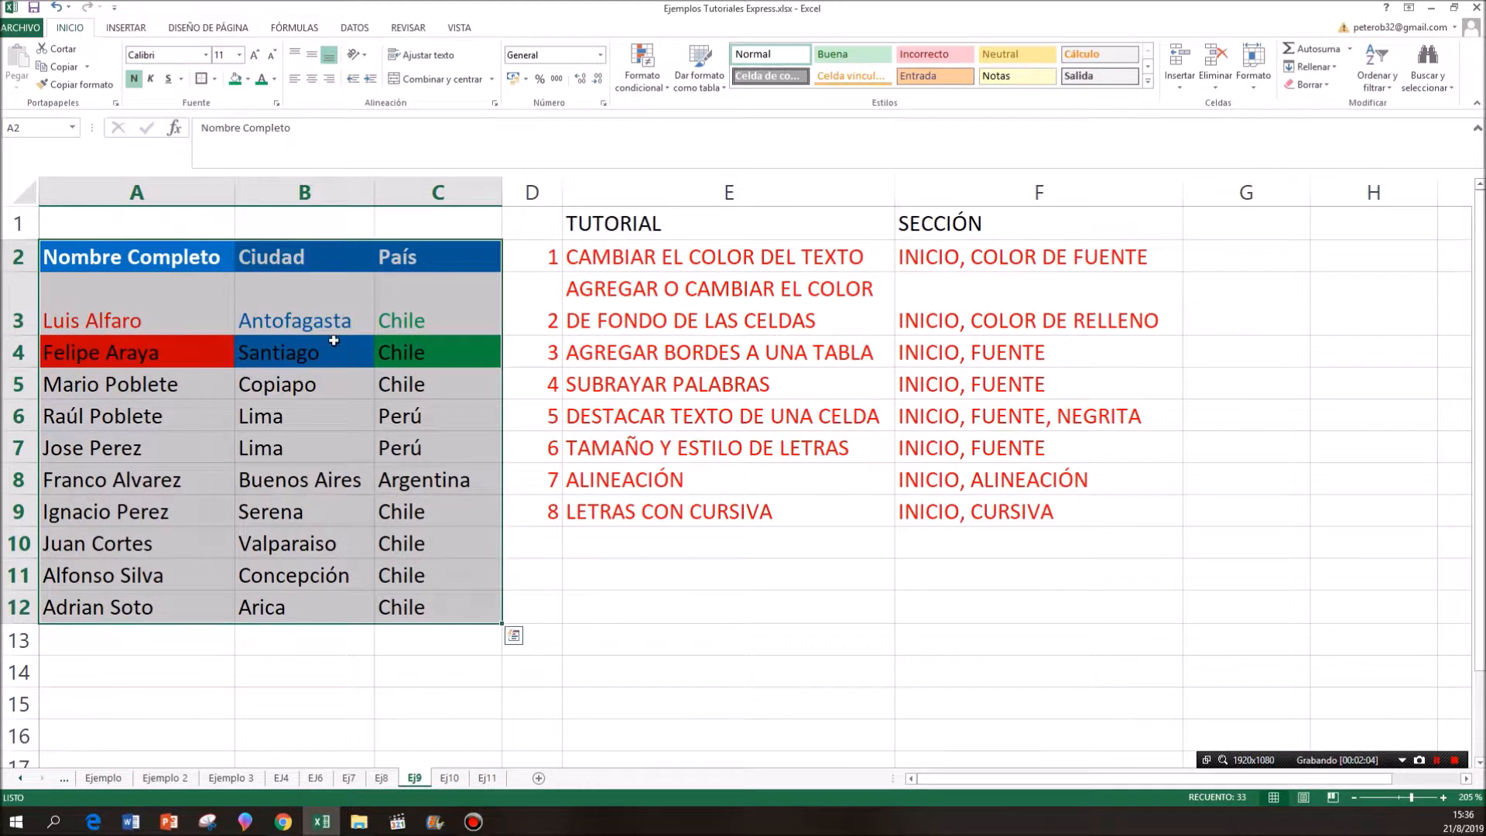
{"action": "left_click", "coordinate": [617, 571]}
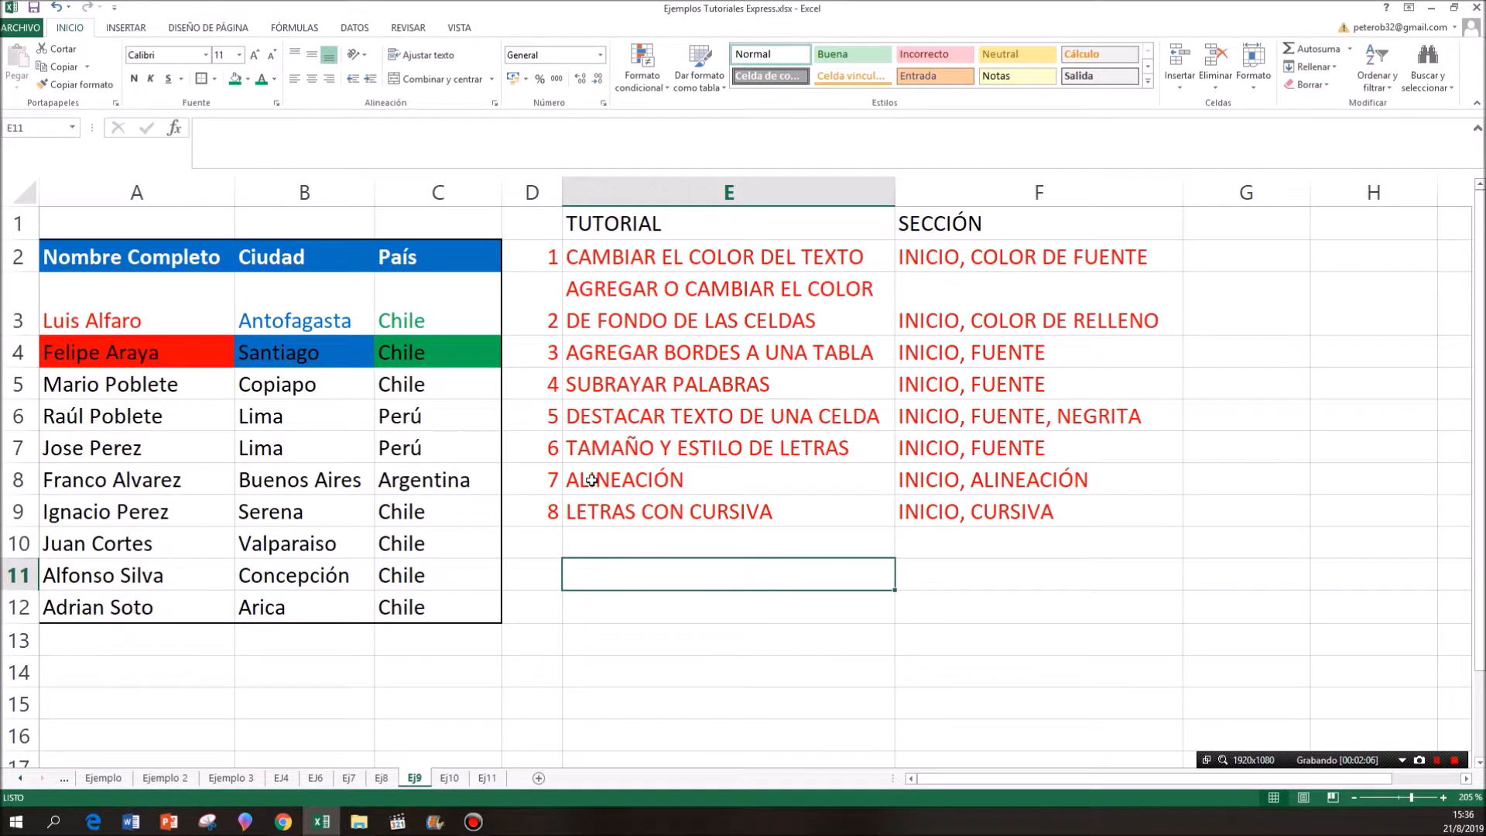
- Apply a single underline to the text in cells A6, B6 and C6, one cell at a time
{"action": "left_click", "coordinate": [537, 389]}
{"action": "left_click_drag", "start_coordinate": [537, 386], "coordinate": [953, 392]}
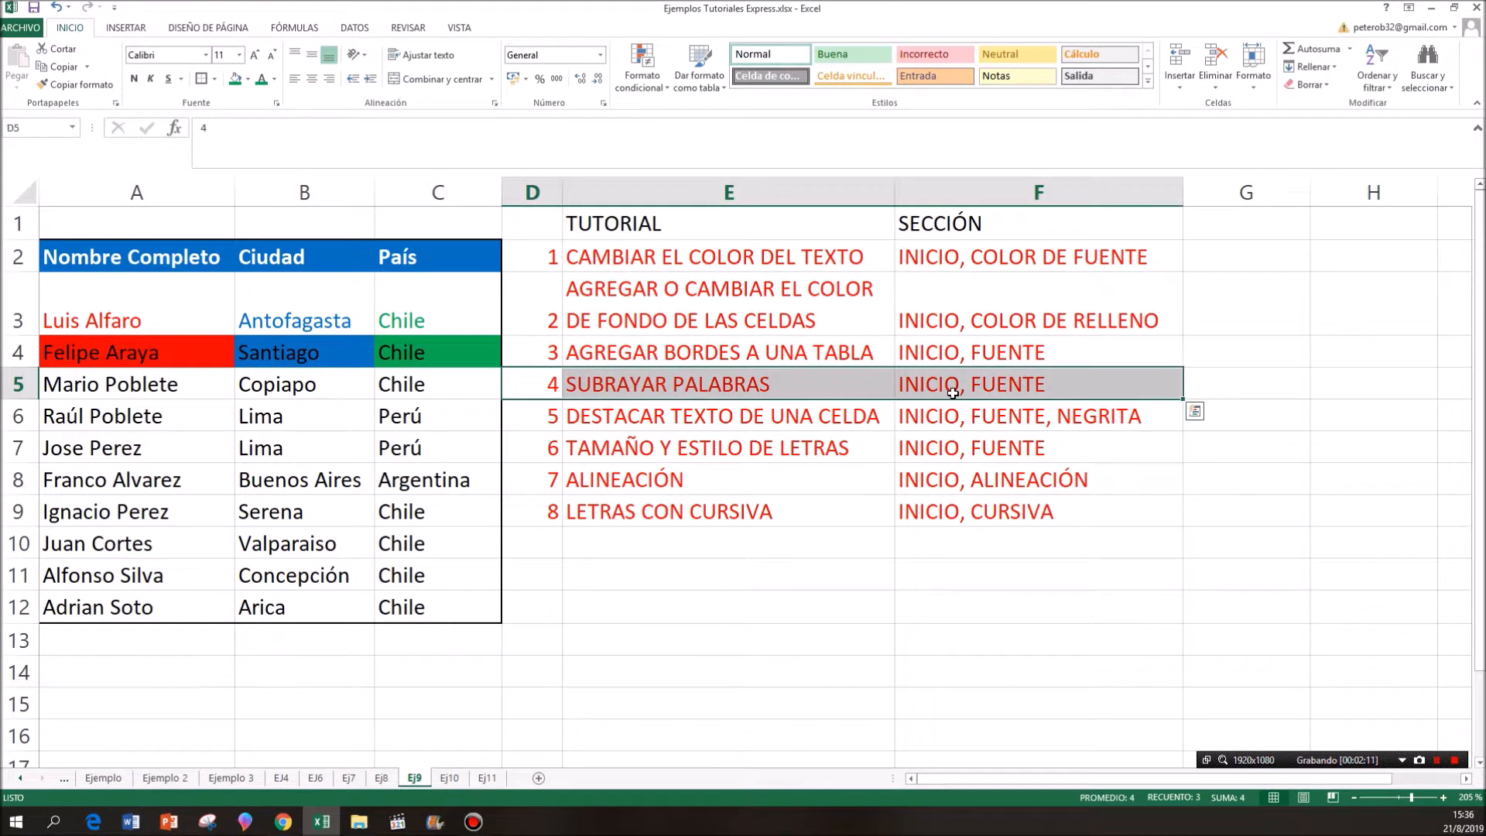
{"action": "left_click", "coordinate": [189, 411]}
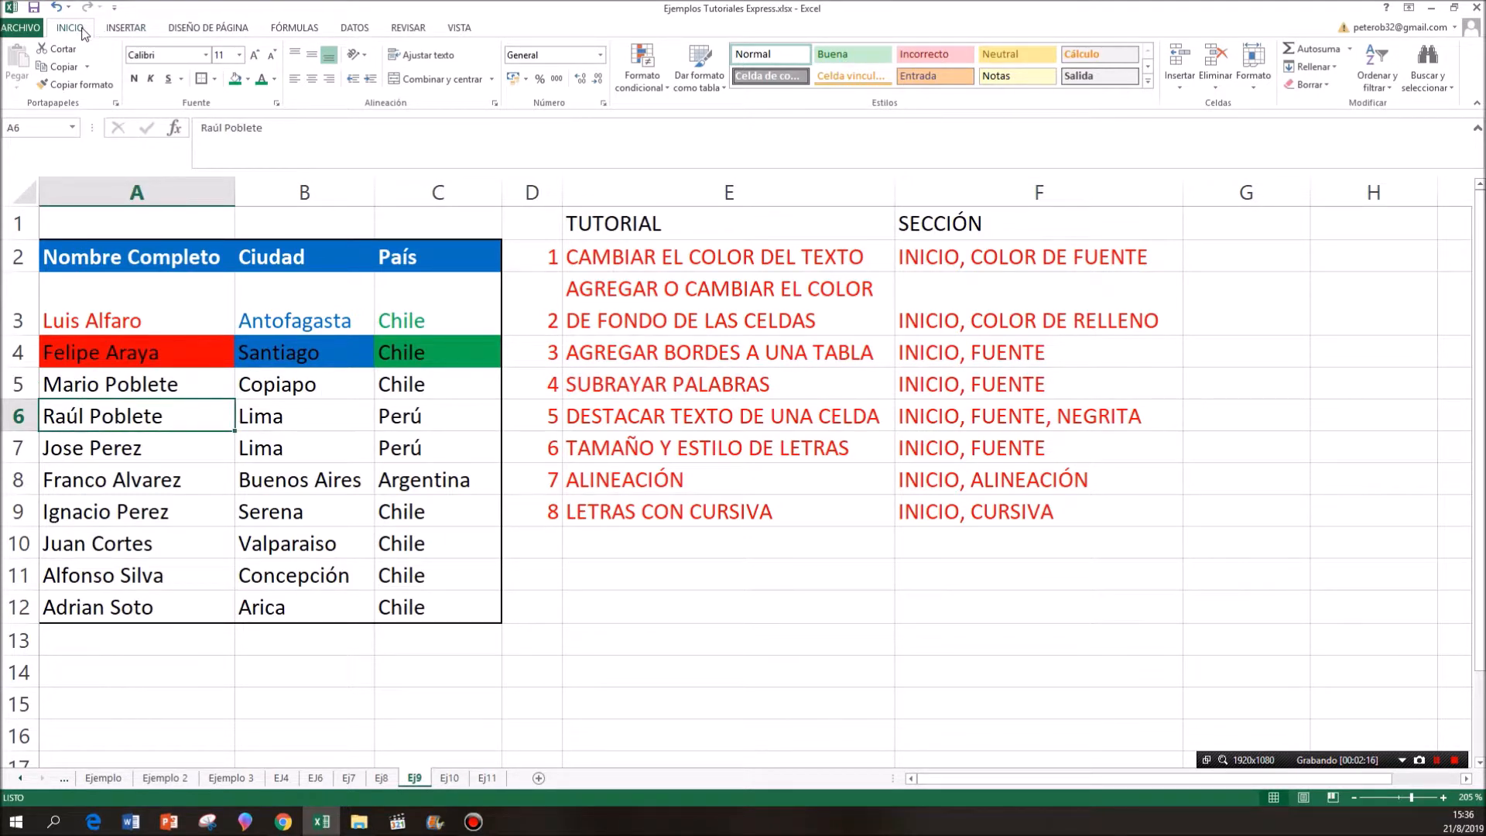
{"action": "left_click", "coordinate": [169, 82]}
{"action": "left_click", "coordinate": [295, 420]}
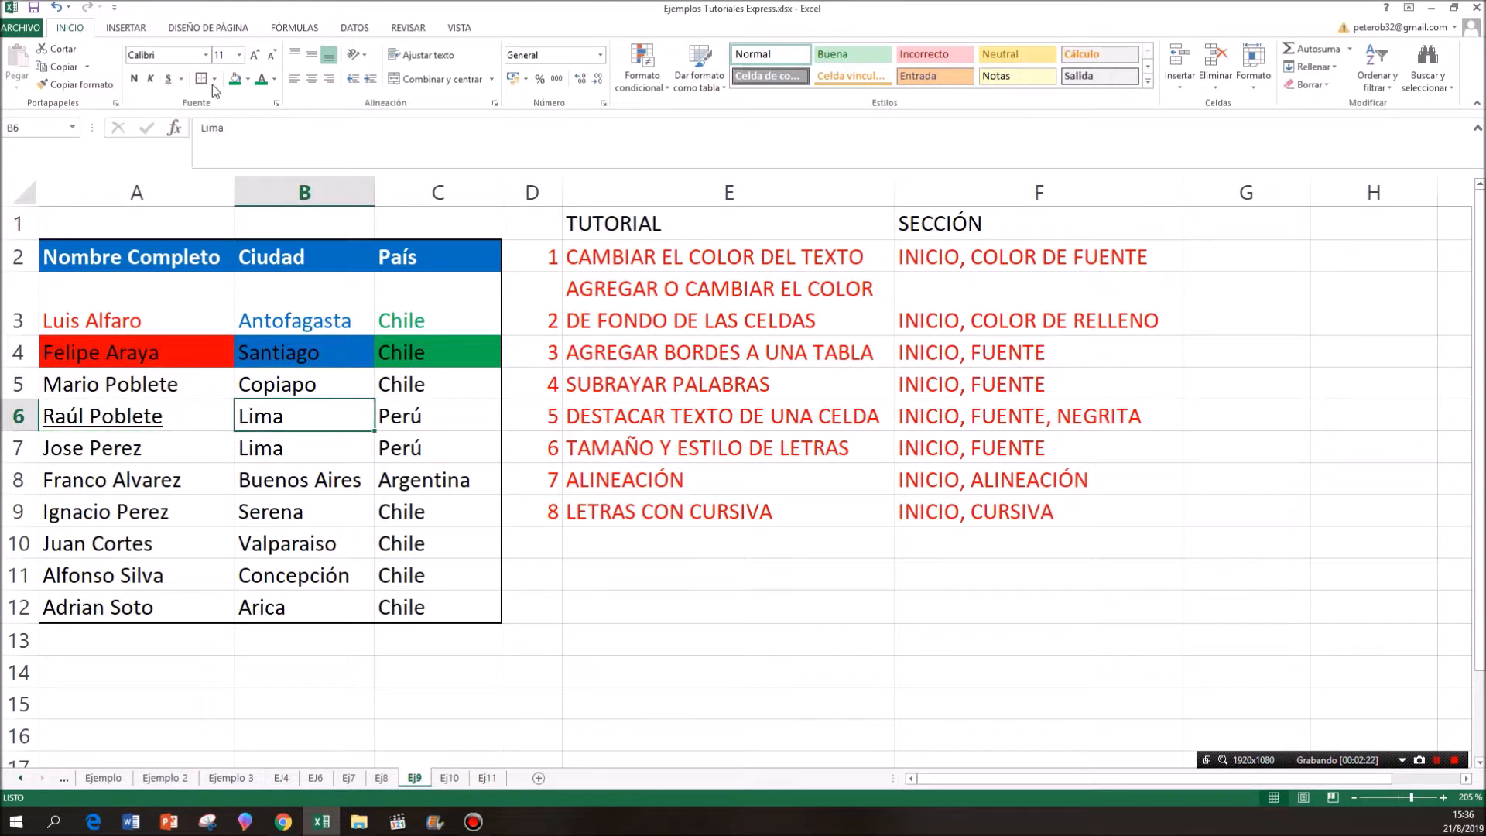
{"action": "left_click", "coordinate": [169, 80]}
{"action": "left_click", "coordinate": [418, 418]}
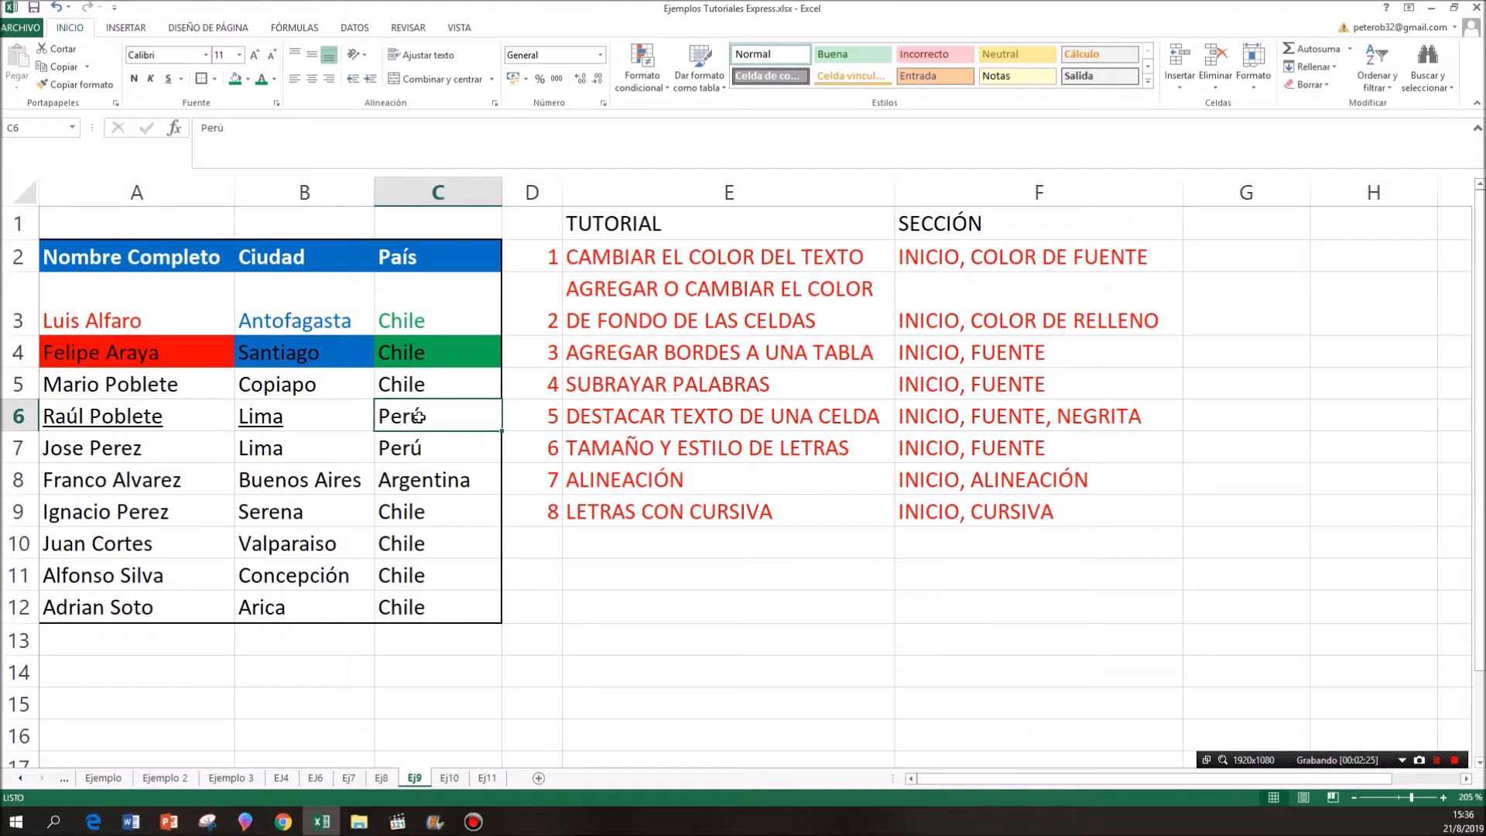
{"action": "left_click", "coordinate": [169, 81]}
- Apply the Subrayado doble underline to cells A7, B7 and C7, one cell at a time
{"action": "left_click", "coordinate": [149, 445]}
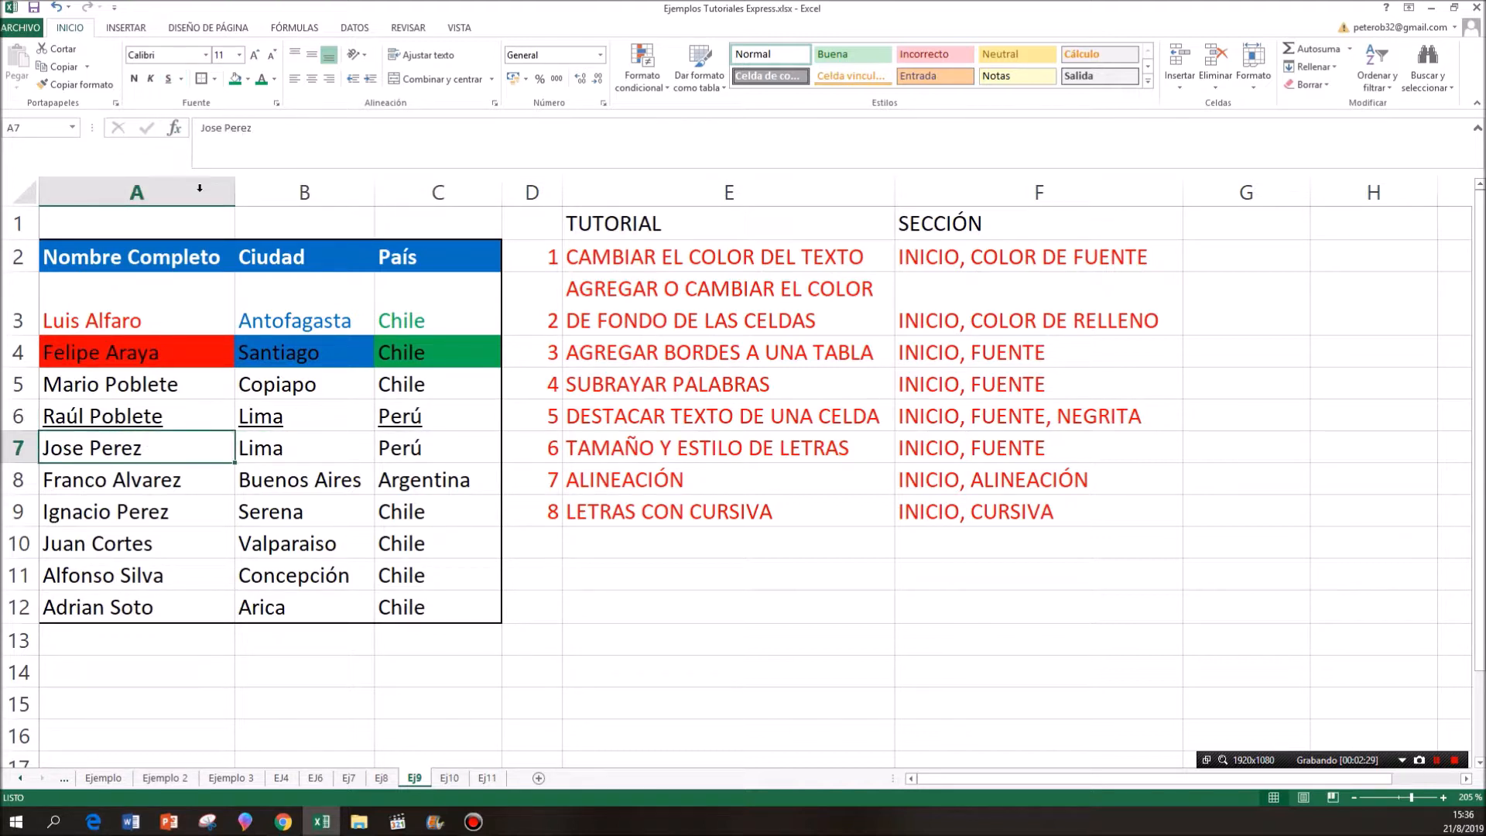
{"action": "left_click", "coordinate": [181, 80]}
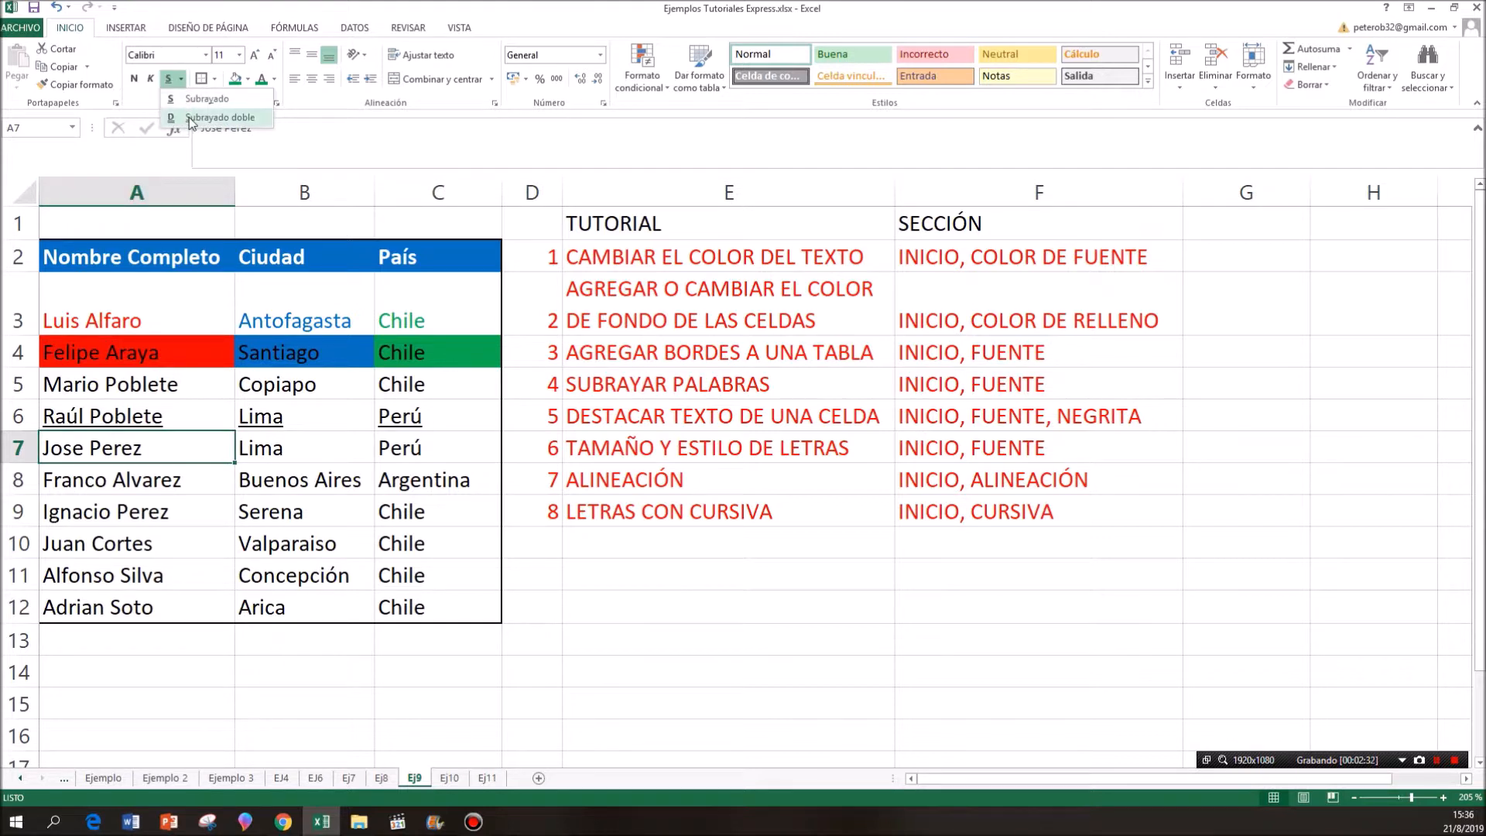
{"action": "left_click", "coordinate": [192, 117]}
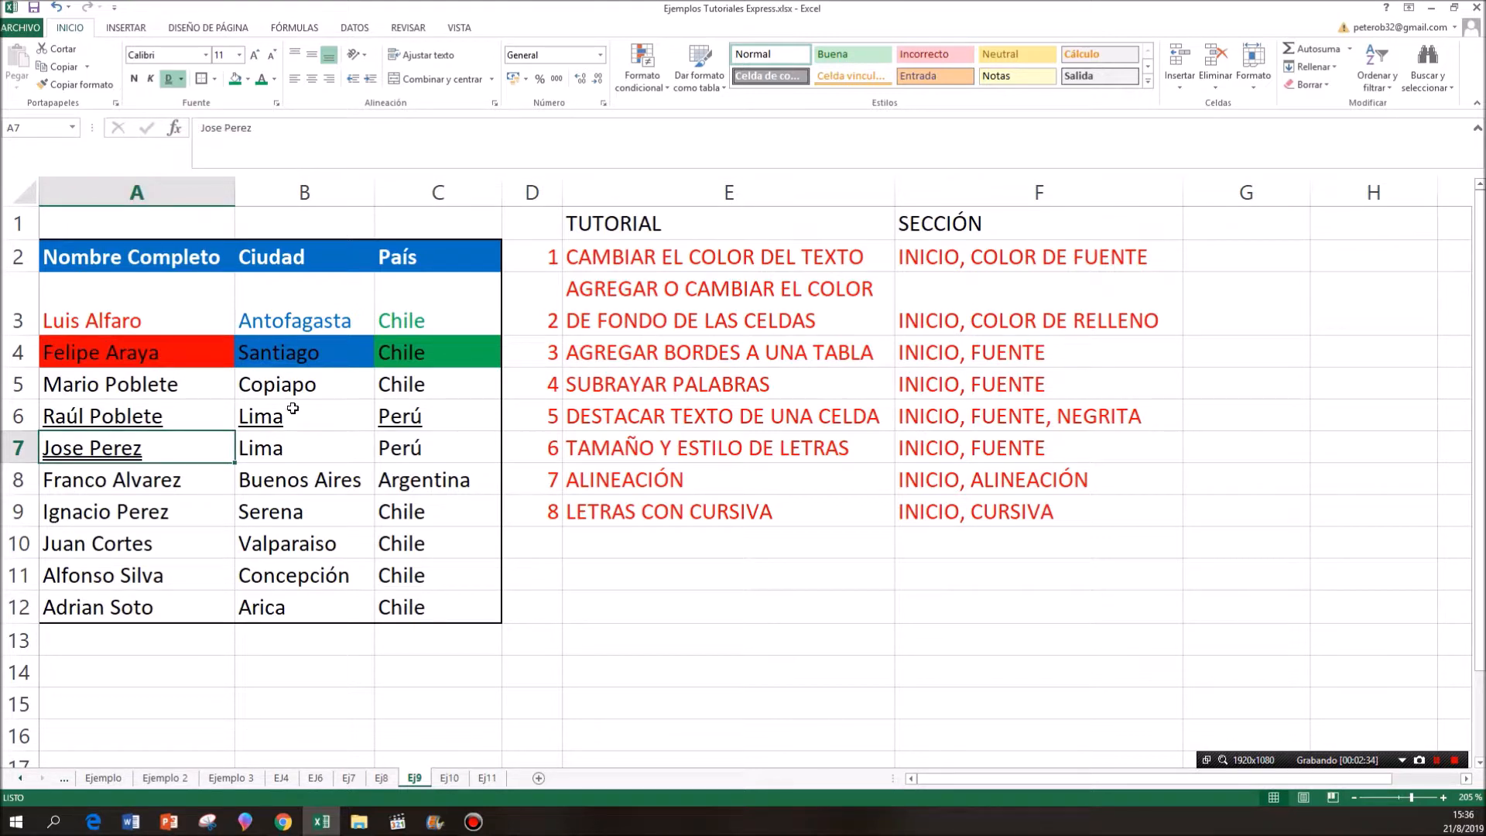
{"action": "left_click", "coordinate": [293, 446]}
{"action": "left_click", "coordinate": [176, 412]}
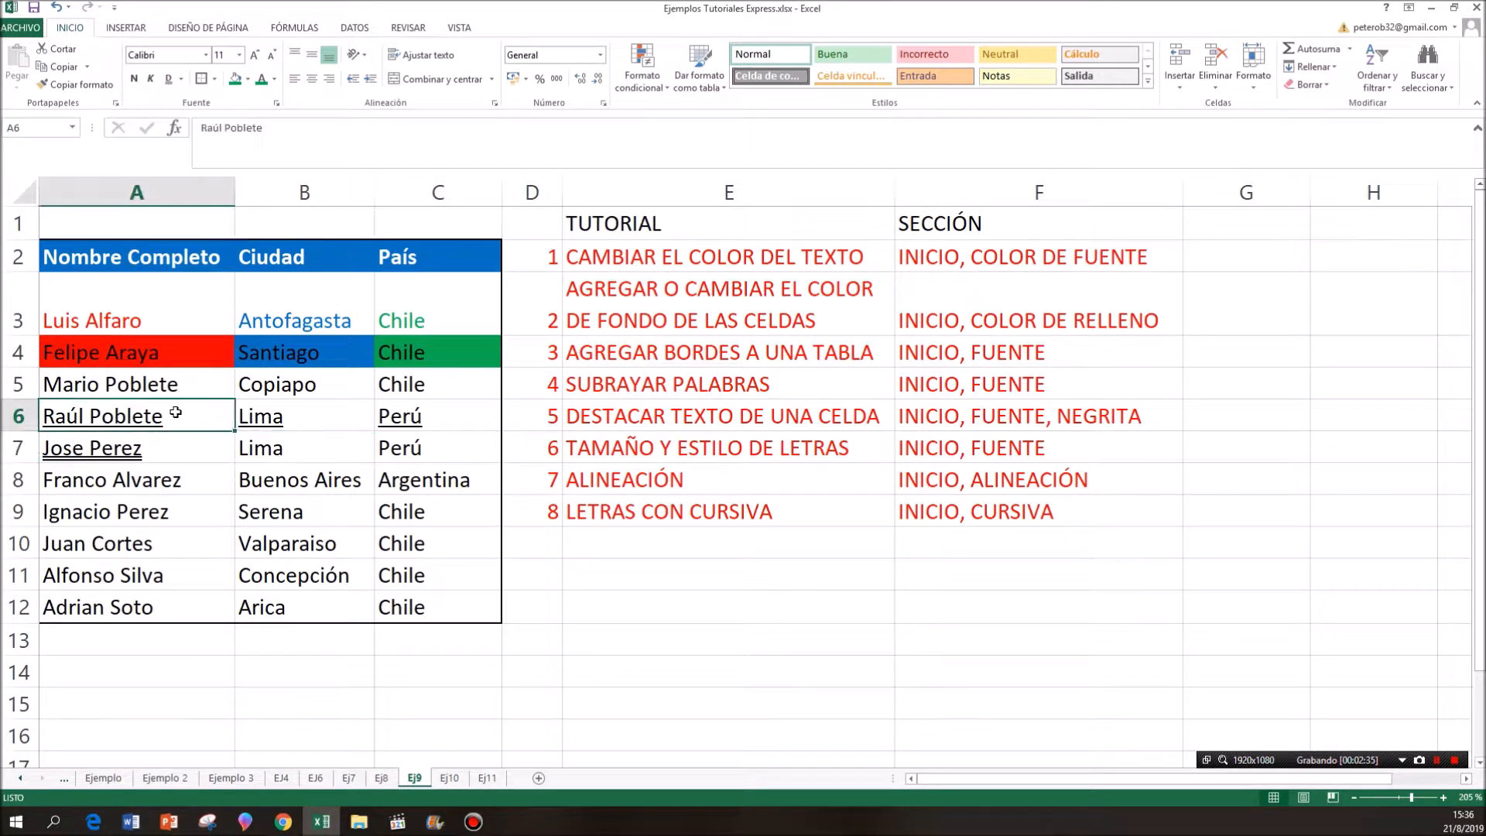
{"action": "left_click", "coordinate": [170, 443]}
{"action": "left_click", "coordinate": [247, 453]}
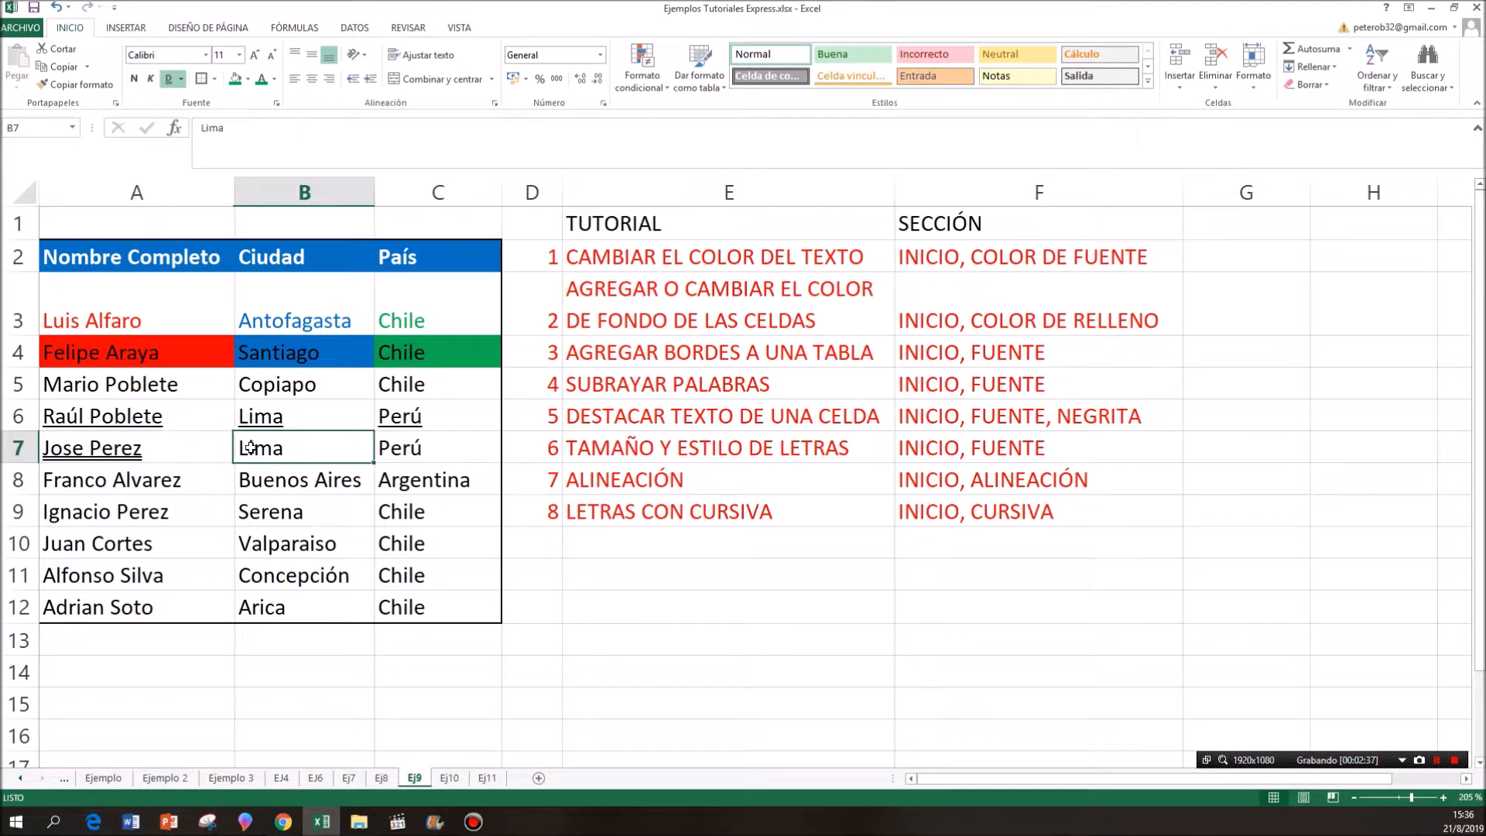
{"action": "left_click", "coordinate": [169, 79]}
{"action": "left_click", "coordinate": [382, 446]}
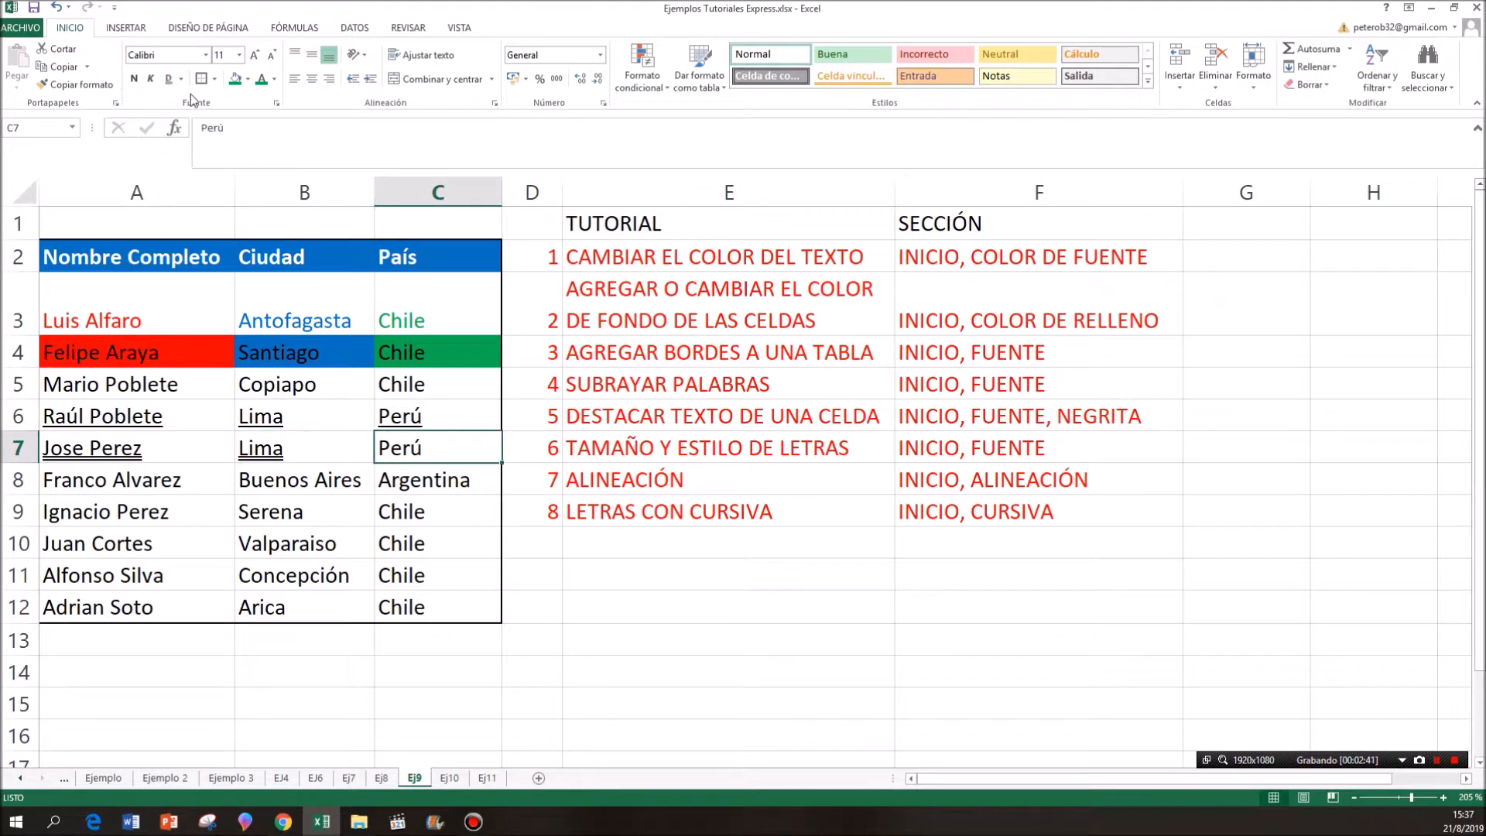
{"action": "left_click", "coordinate": [168, 78]}
- Make the text of table row 8, cells A8:C8, bold
{"action": "left_click", "coordinate": [538, 420]}
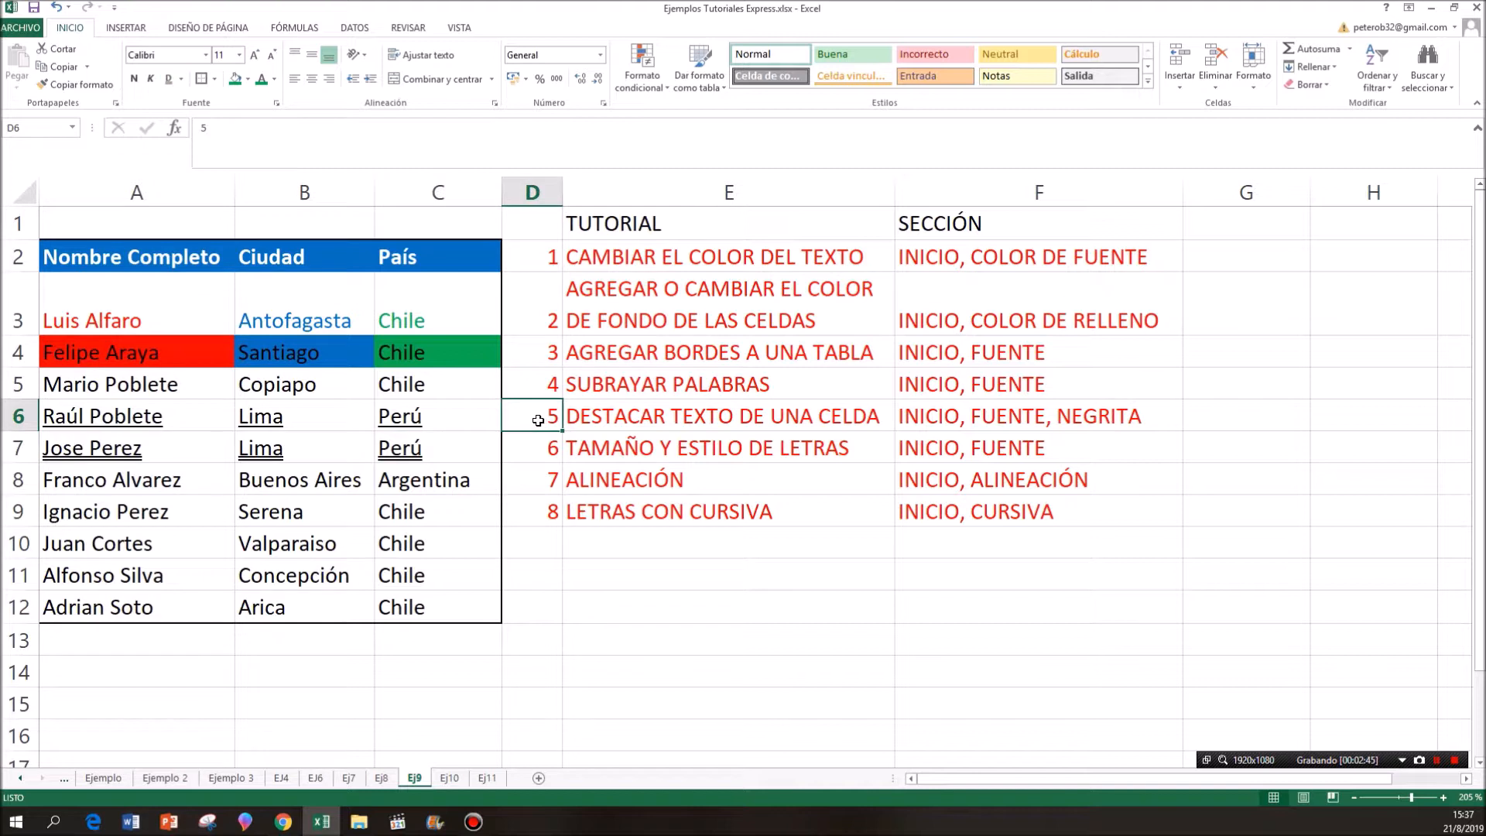
{"action": "left_click_drag", "start_coordinate": [539, 421], "coordinate": [910, 423]}
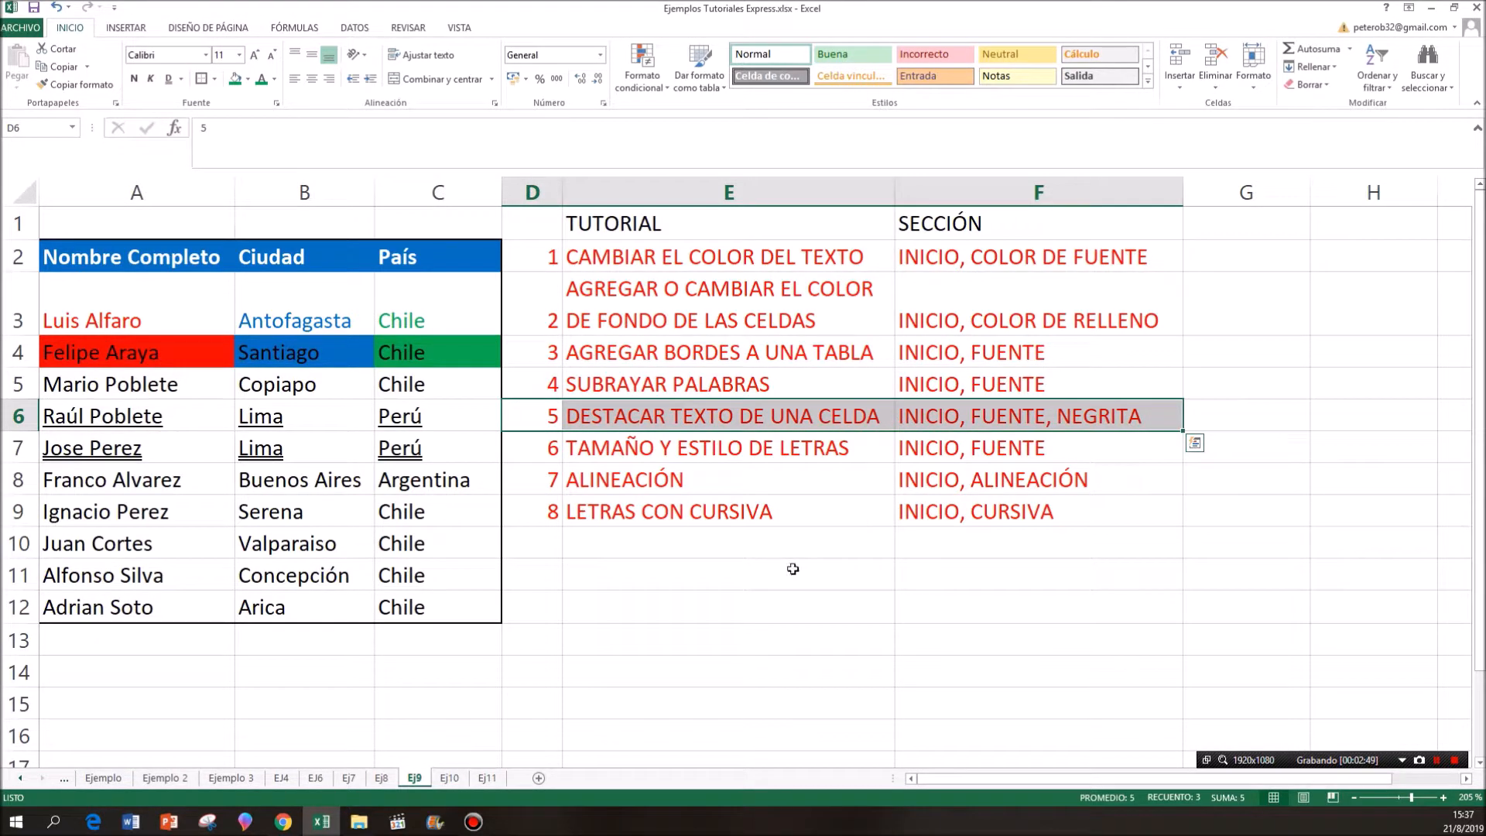
{"action": "left_click", "coordinate": [209, 480]}
{"action": "left_click_drag", "start_coordinate": [209, 481], "coordinate": [388, 483]}
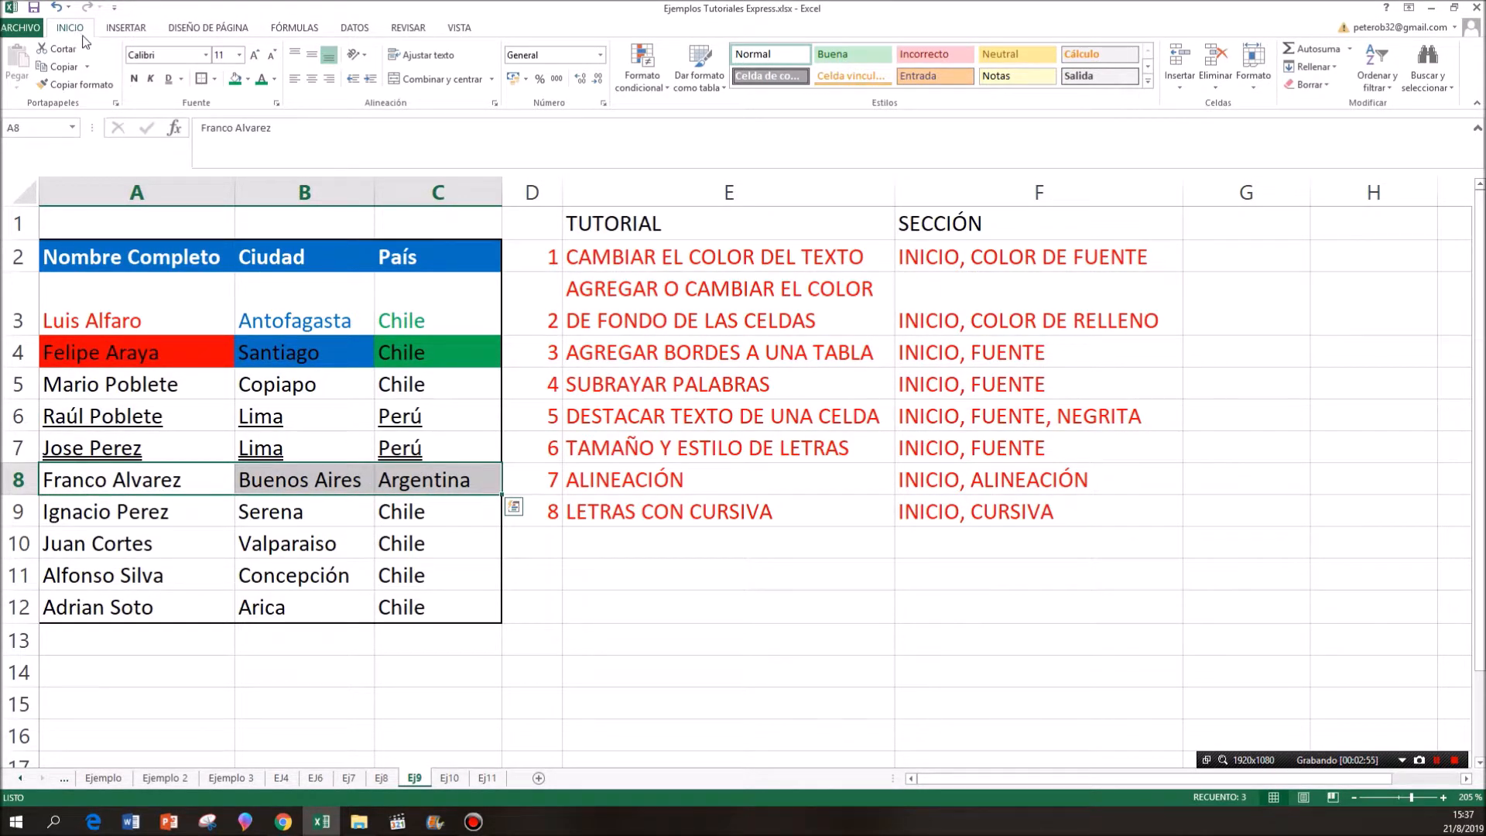
{"action": "left_click", "coordinate": [133, 87]}
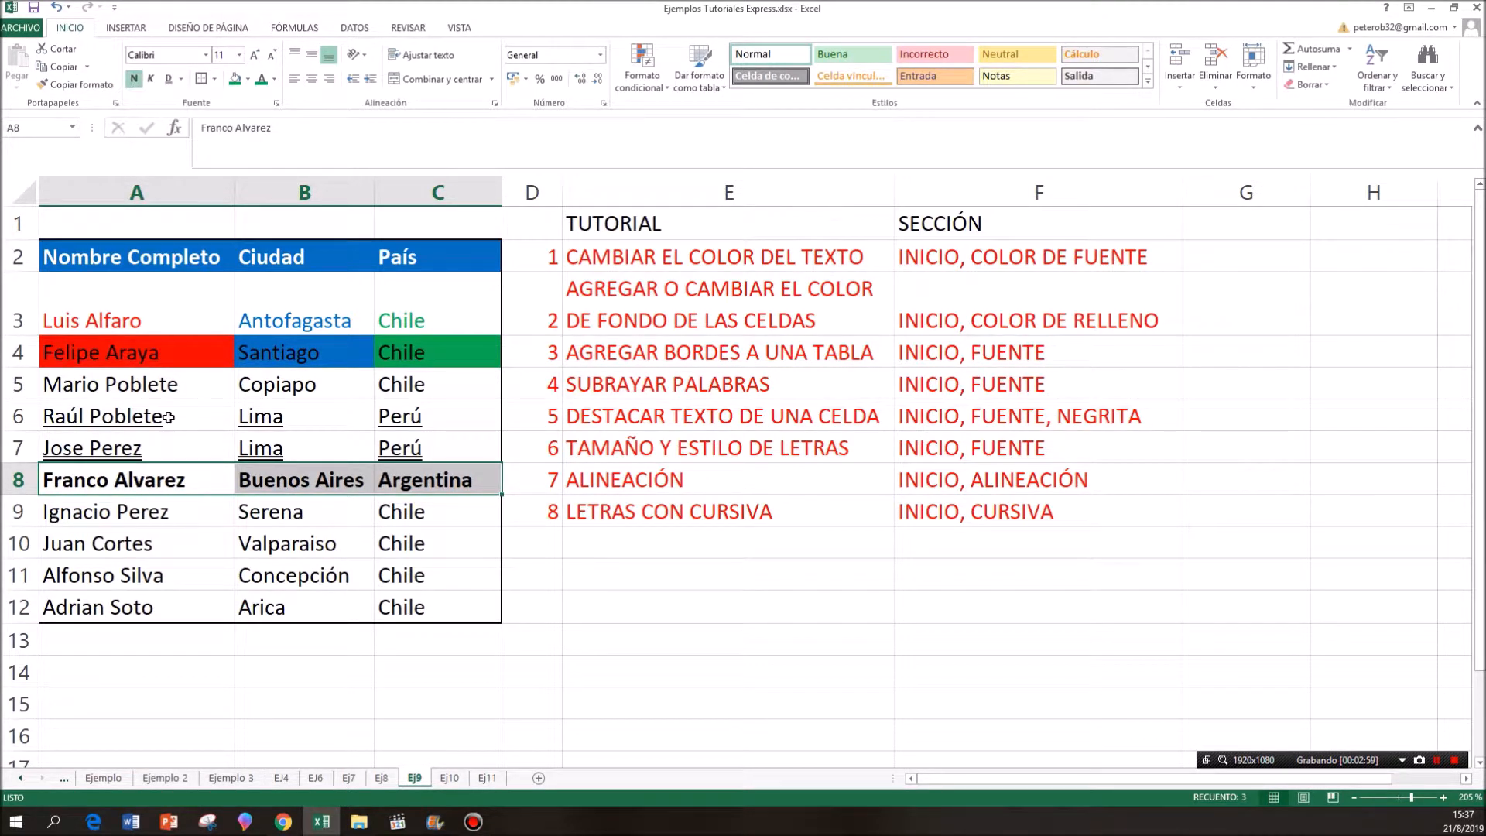
{"action": "left_click", "coordinate": [164, 542]}
{"action": "left_click_drag", "start_coordinate": [187, 479], "coordinate": [411, 481]}
{"action": "left_click", "coordinate": [409, 573]}
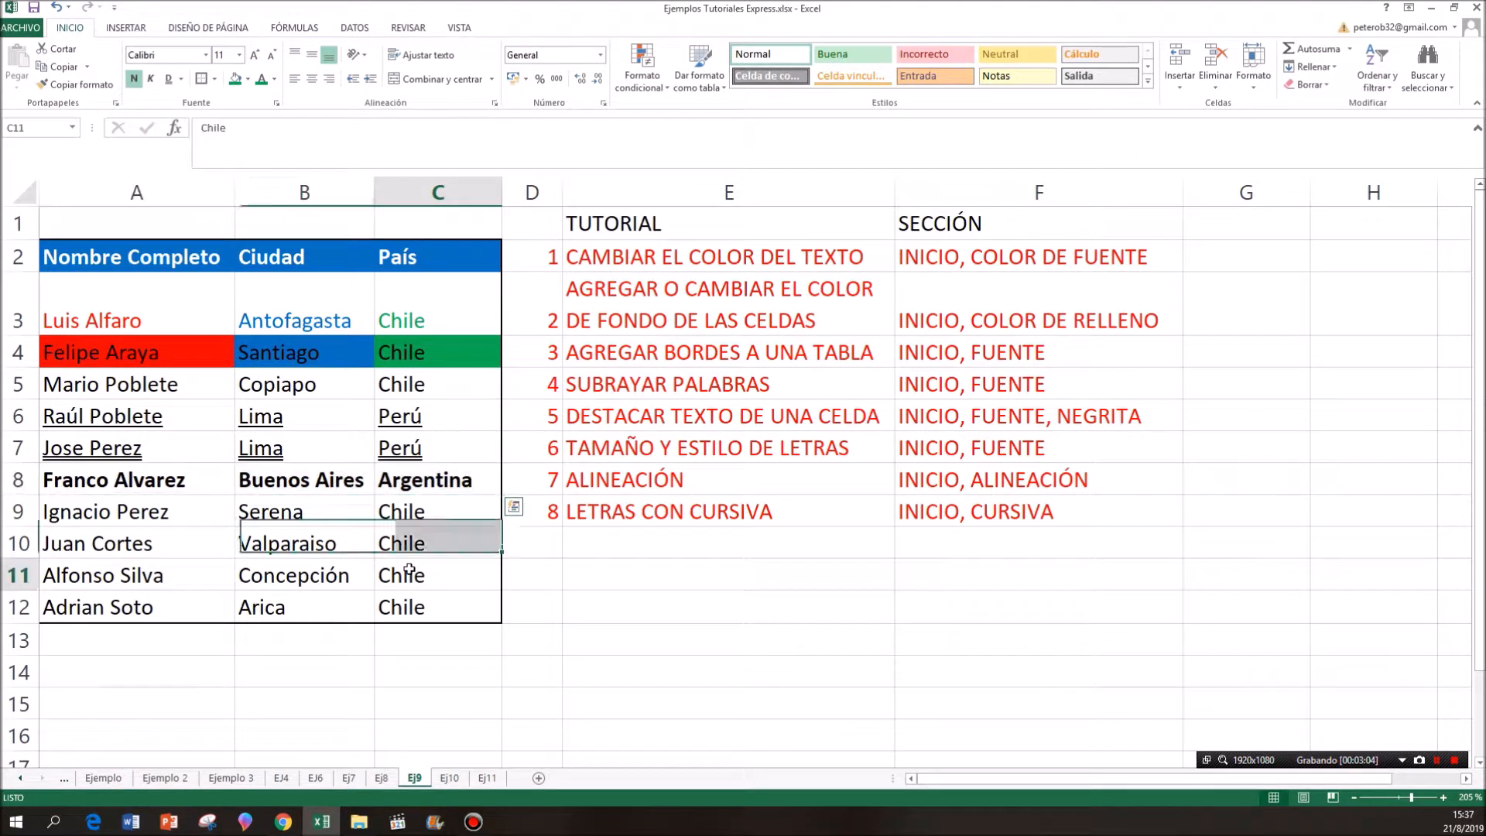
- Set the font size of table row 9, cells A9:C9, to 18
{"action": "left_click", "coordinate": [540, 449]}
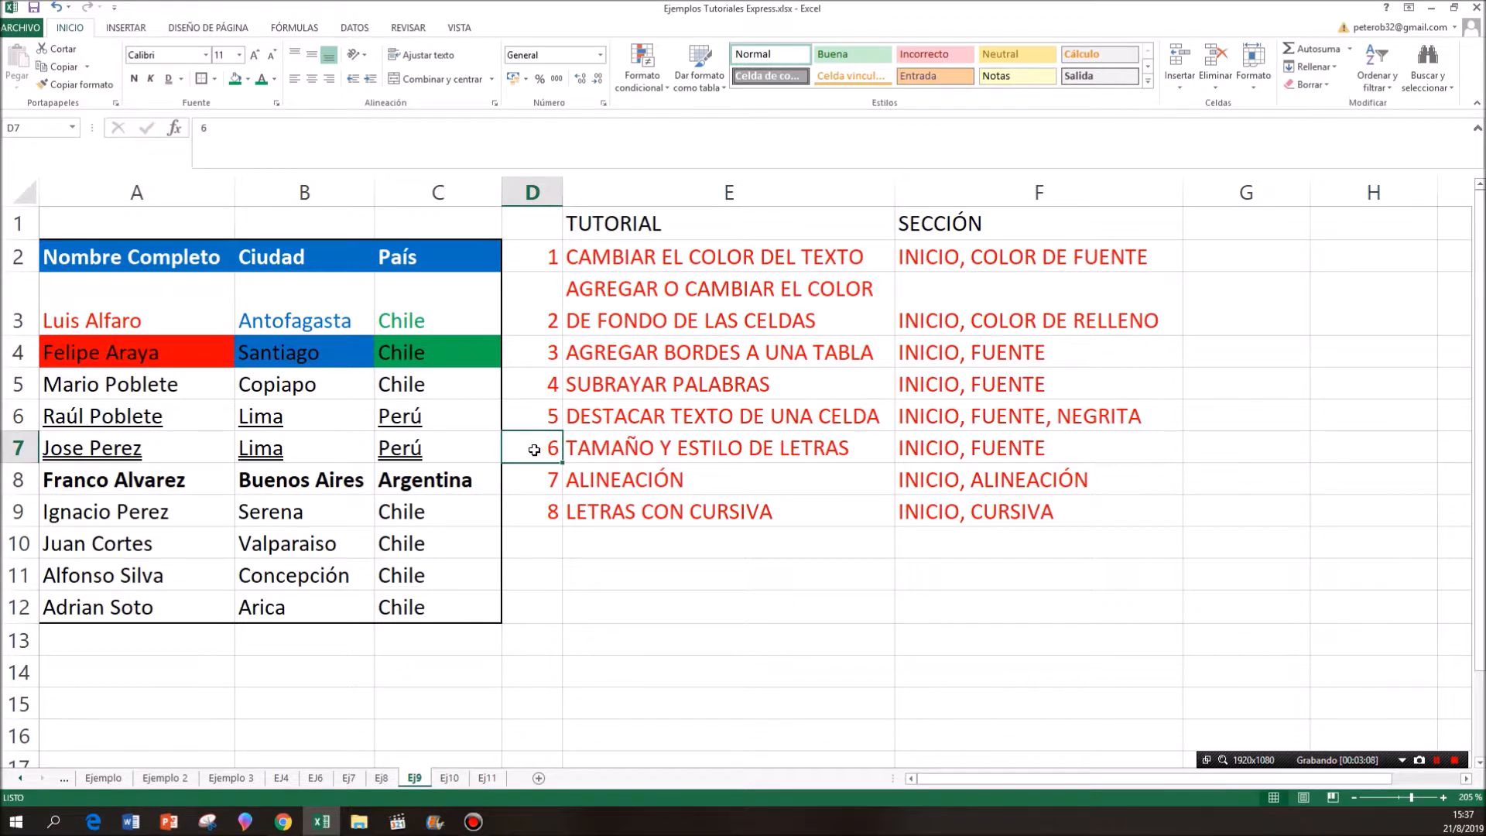
{"action": "left_click_drag", "start_coordinate": [534, 450], "coordinate": [935, 449]}
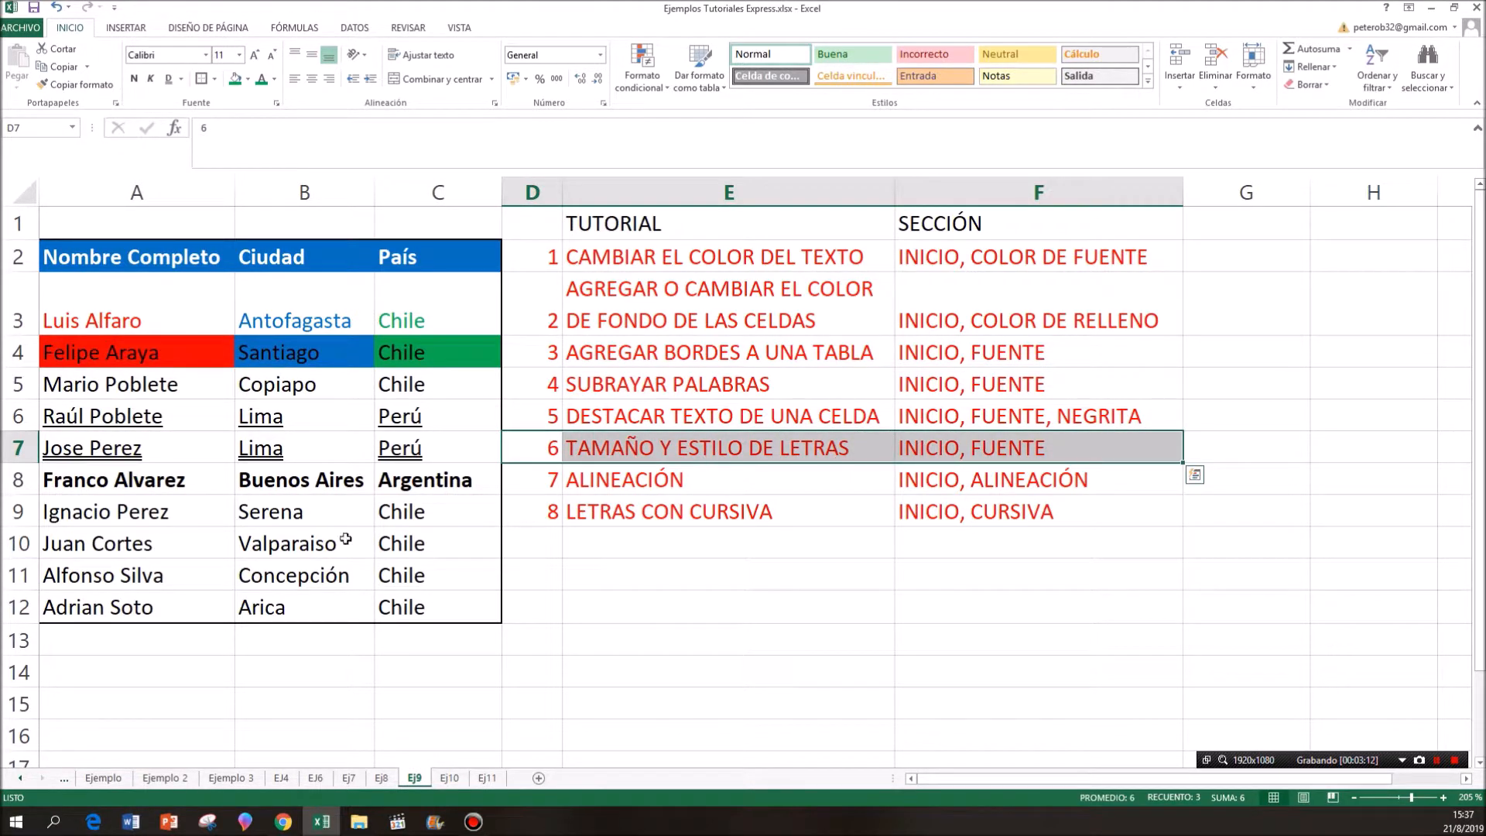
{"action": "left_click_drag", "start_coordinate": [198, 512], "coordinate": [399, 515]}
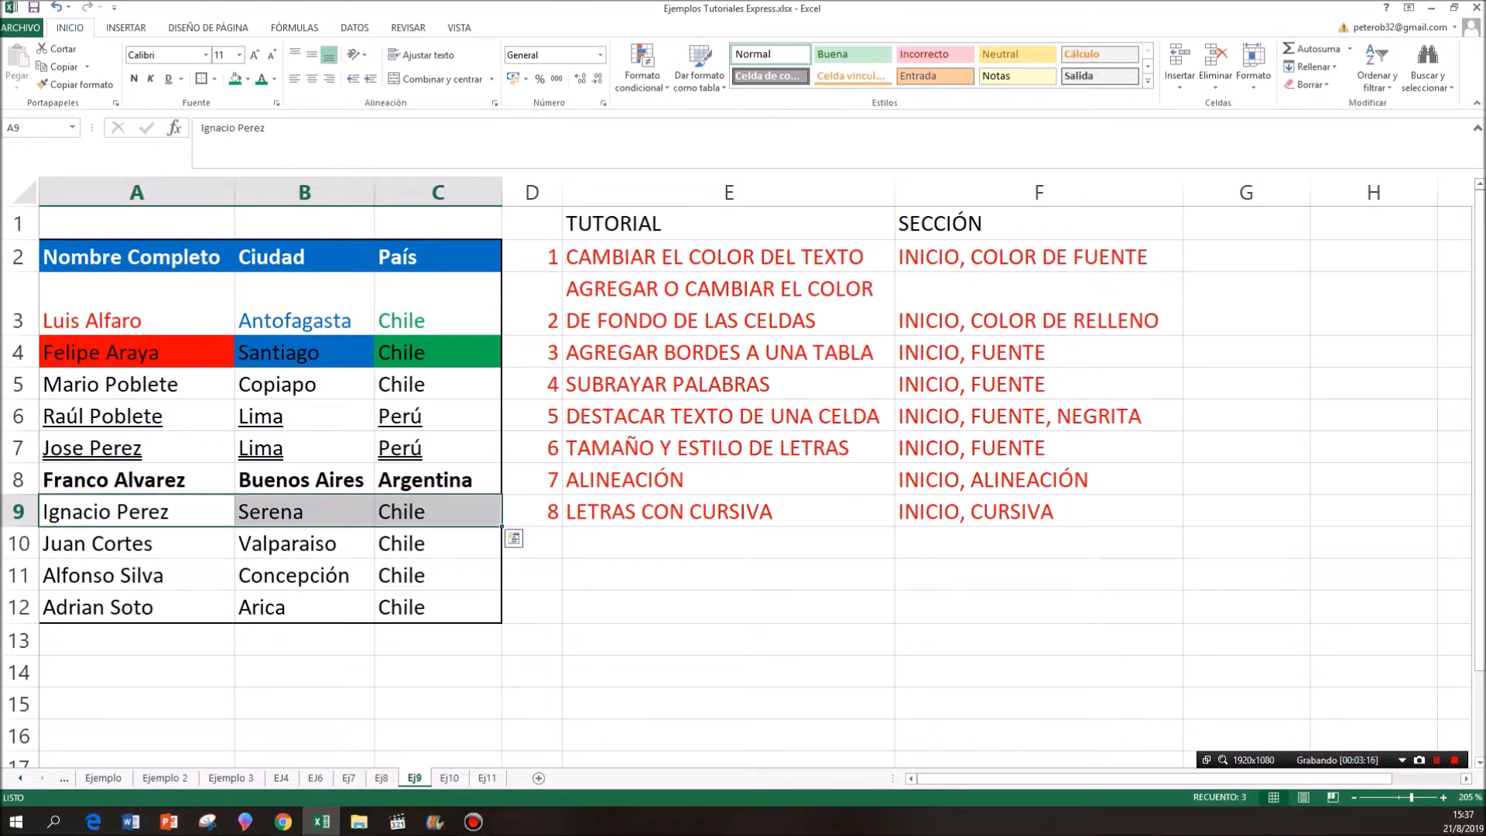
{"action": "left_click", "coordinate": [240, 55]}
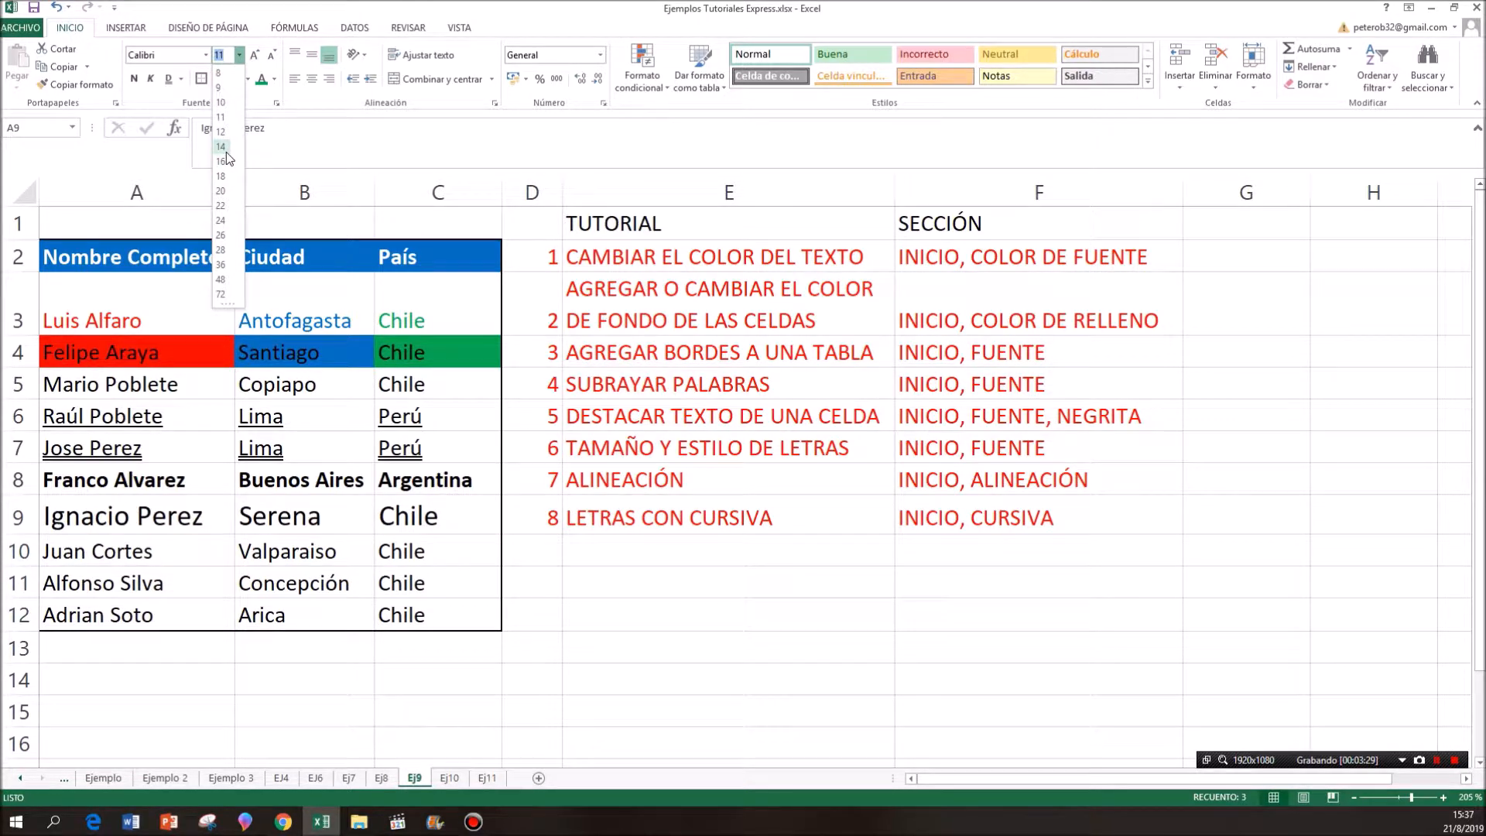
{"action": "left_click", "coordinate": [226, 176]}
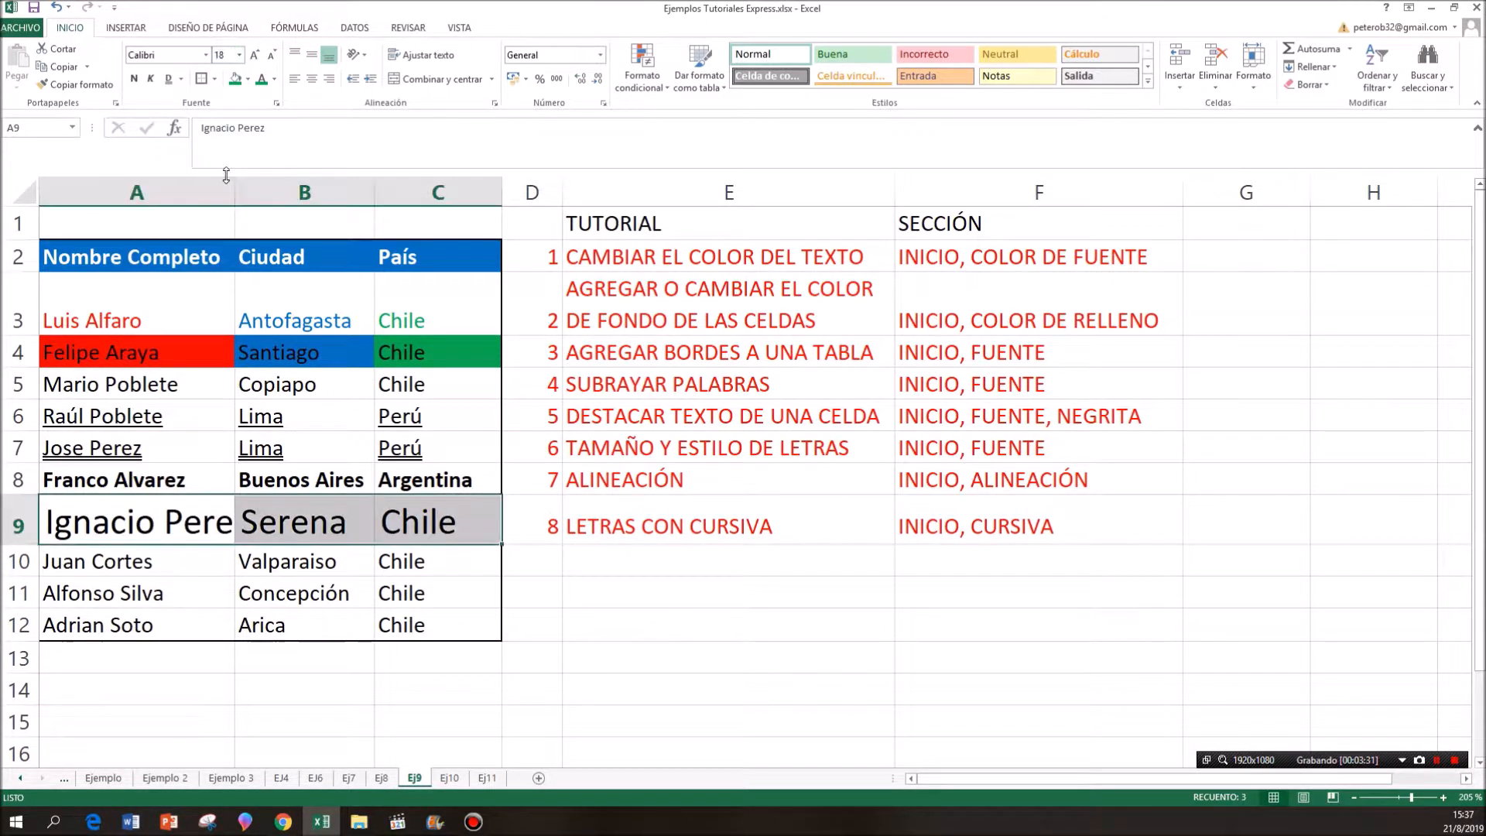
- Decrease the font size of cells A9:C9 step by step down to 8
{"action": "left_click", "coordinate": [270, 60]}
{"action": "left_click", "coordinate": [270, 60]}
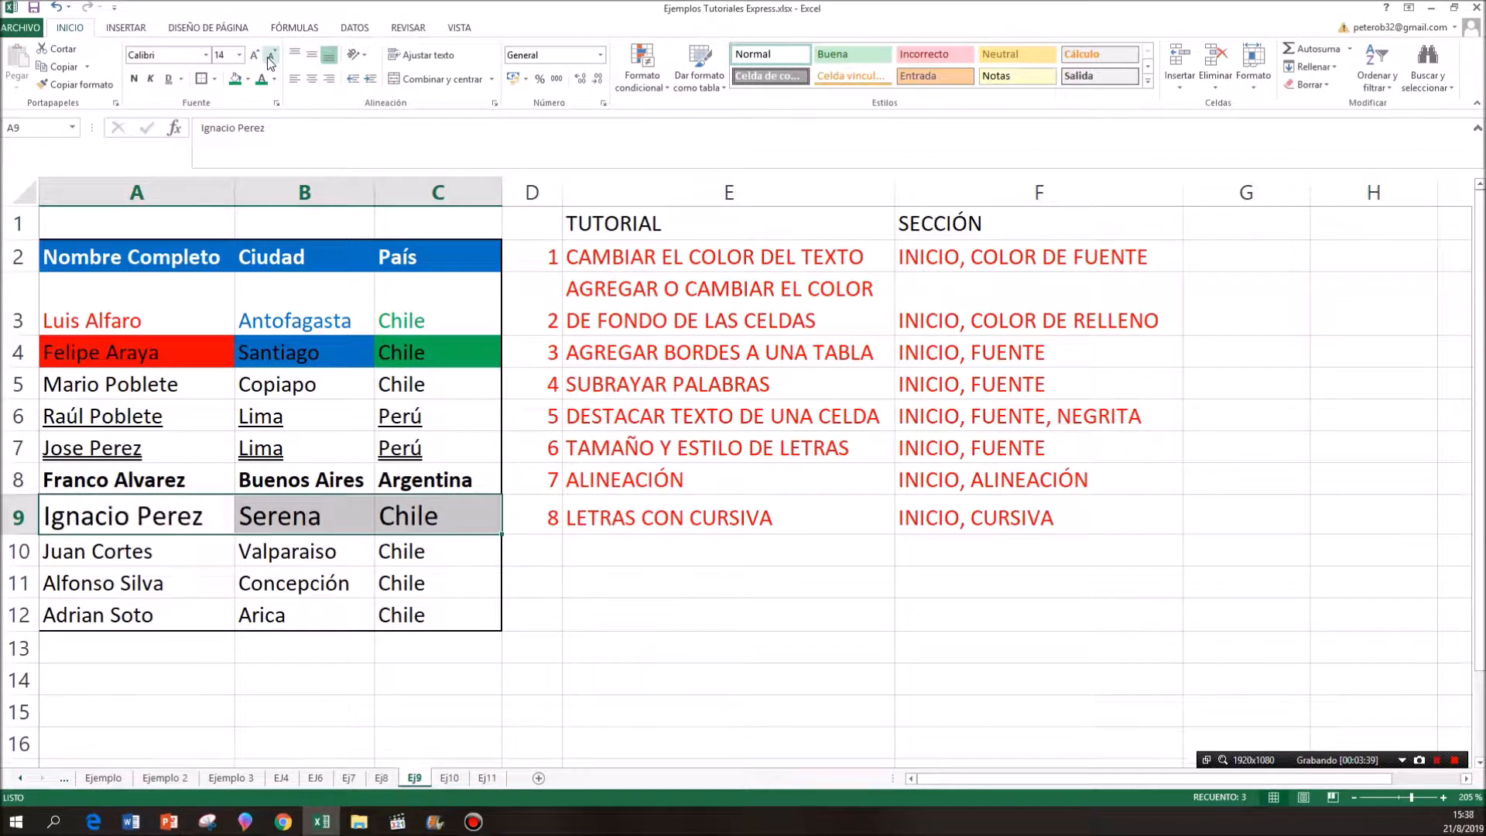
{"action": "left_click", "coordinate": [270, 60]}
{"action": "left_click", "coordinate": [270, 60]}
{"action": "left_click", "coordinate": [270, 60]}
{"action": "left_click", "coordinate": [270, 61]}
{"action": "left_click", "coordinate": [270, 60]}
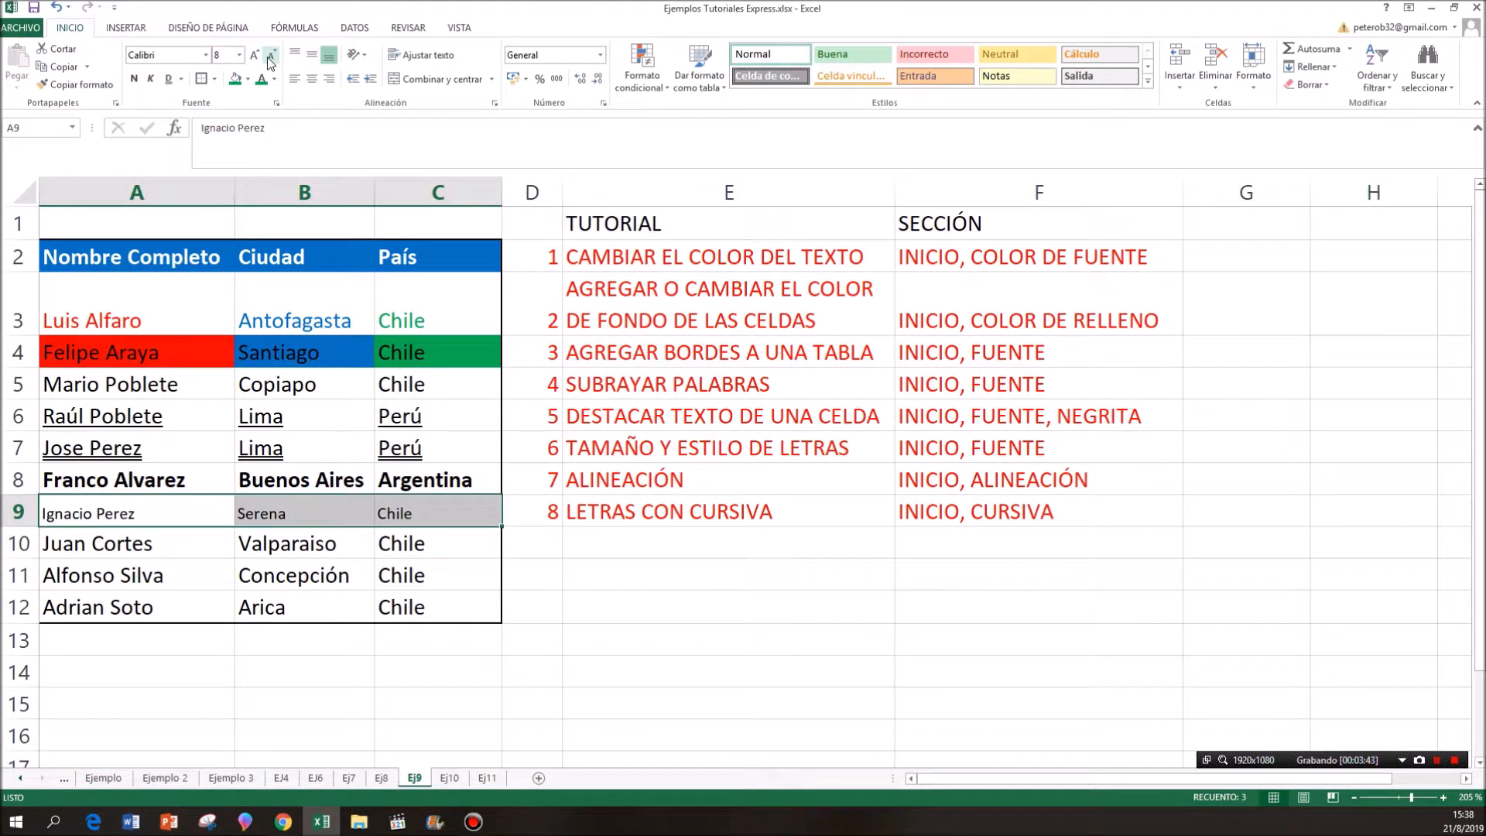
- Increase the font size of cells A9:C9 step by step up to 18
{"action": "left_click", "coordinate": [256, 56]}
{"action": "left_click", "coordinate": [256, 55]}
{"action": "left_click", "coordinate": [255, 56]}
{"action": "left_click", "coordinate": [256, 56]}
{"action": "left_click", "coordinate": [255, 56]}
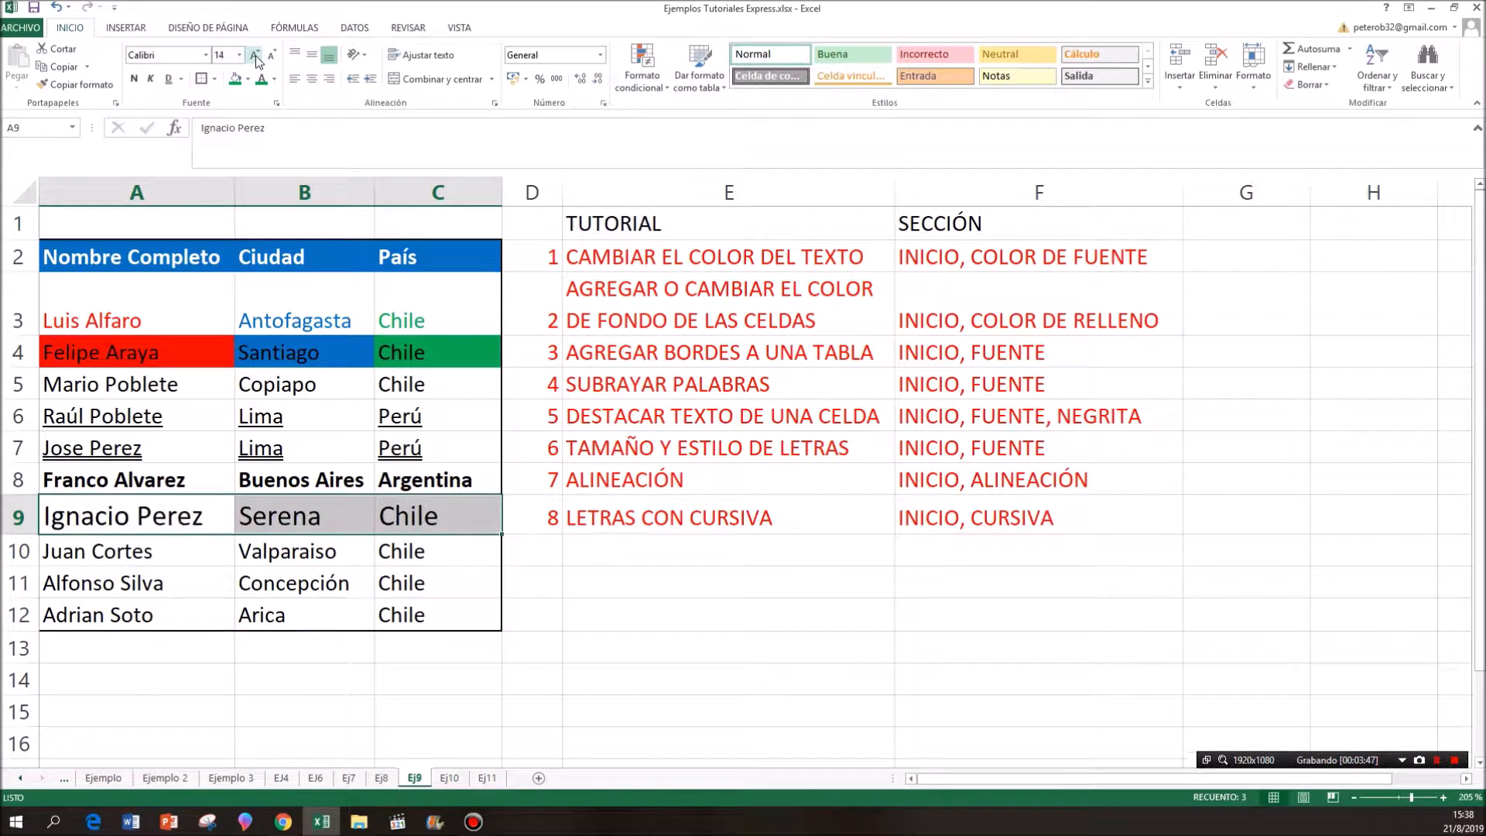
{"action": "left_click", "coordinate": [255, 56]}
{"action": "left_click", "coordinate": [255, 56]}
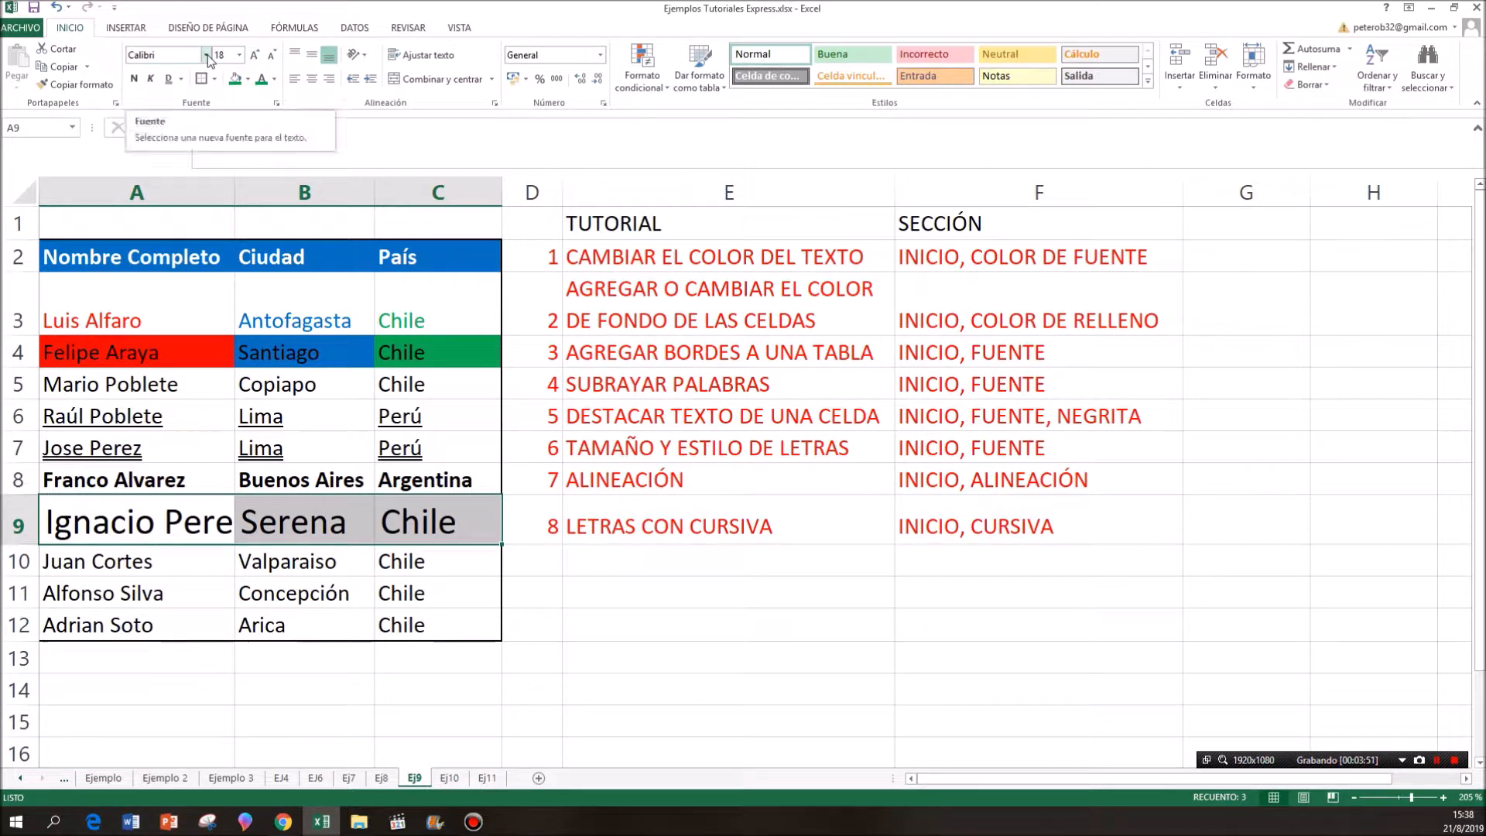
- Change the font of cells A9:C9 to Algerian
{"action": "double_click", "coordinate": [595, 448]}
{"action": "left_click_drag", "start_coordinate": [677, 448], "coordinate": [850, 448]}
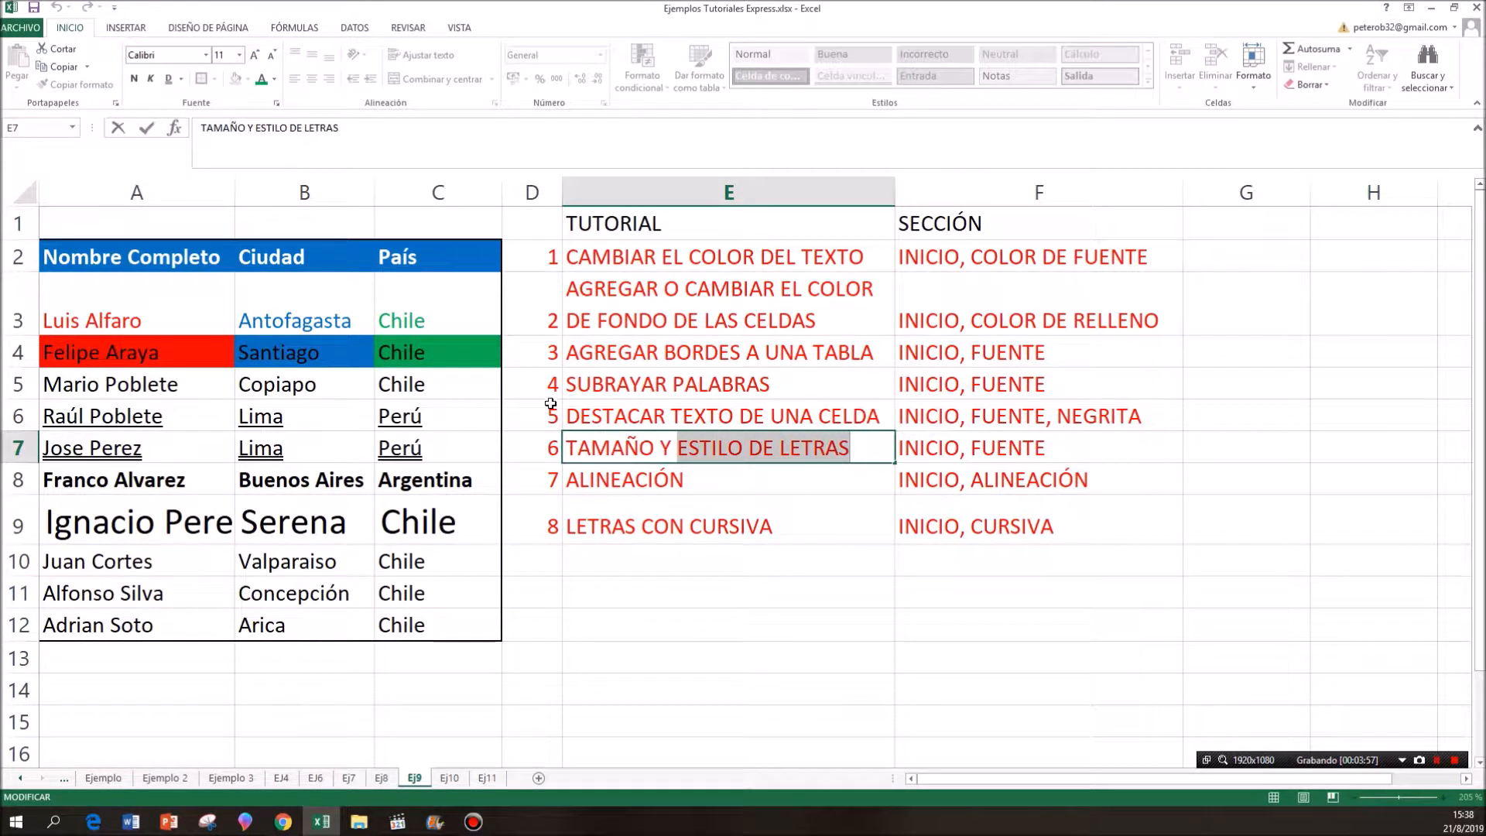
{"action": "left_click_drag", "start_coordinate": [165, 517], "coordinate": [393, 525]}
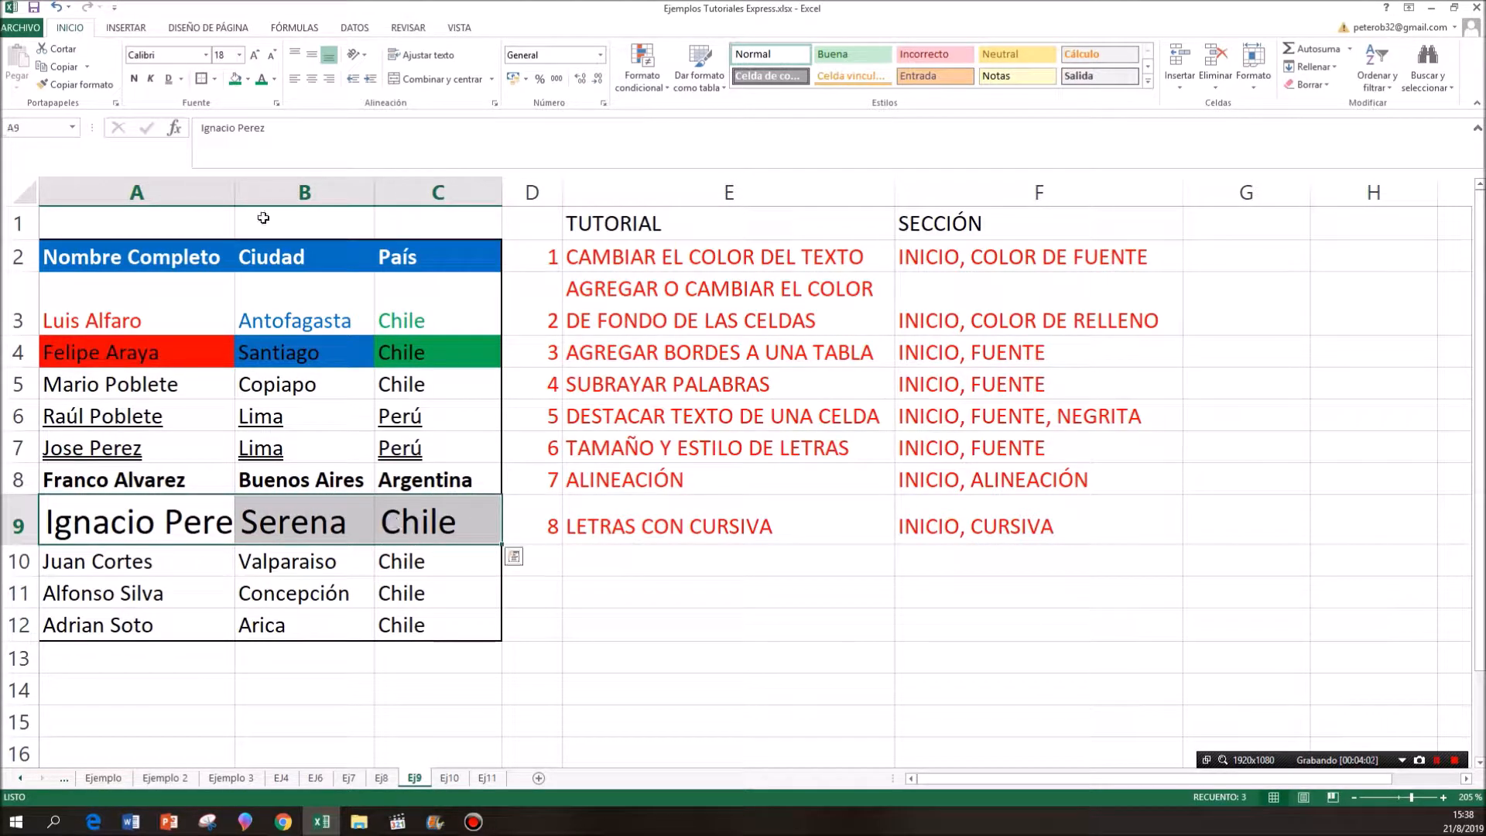
{"action": "left_click", "coordinate": [206, 55]}
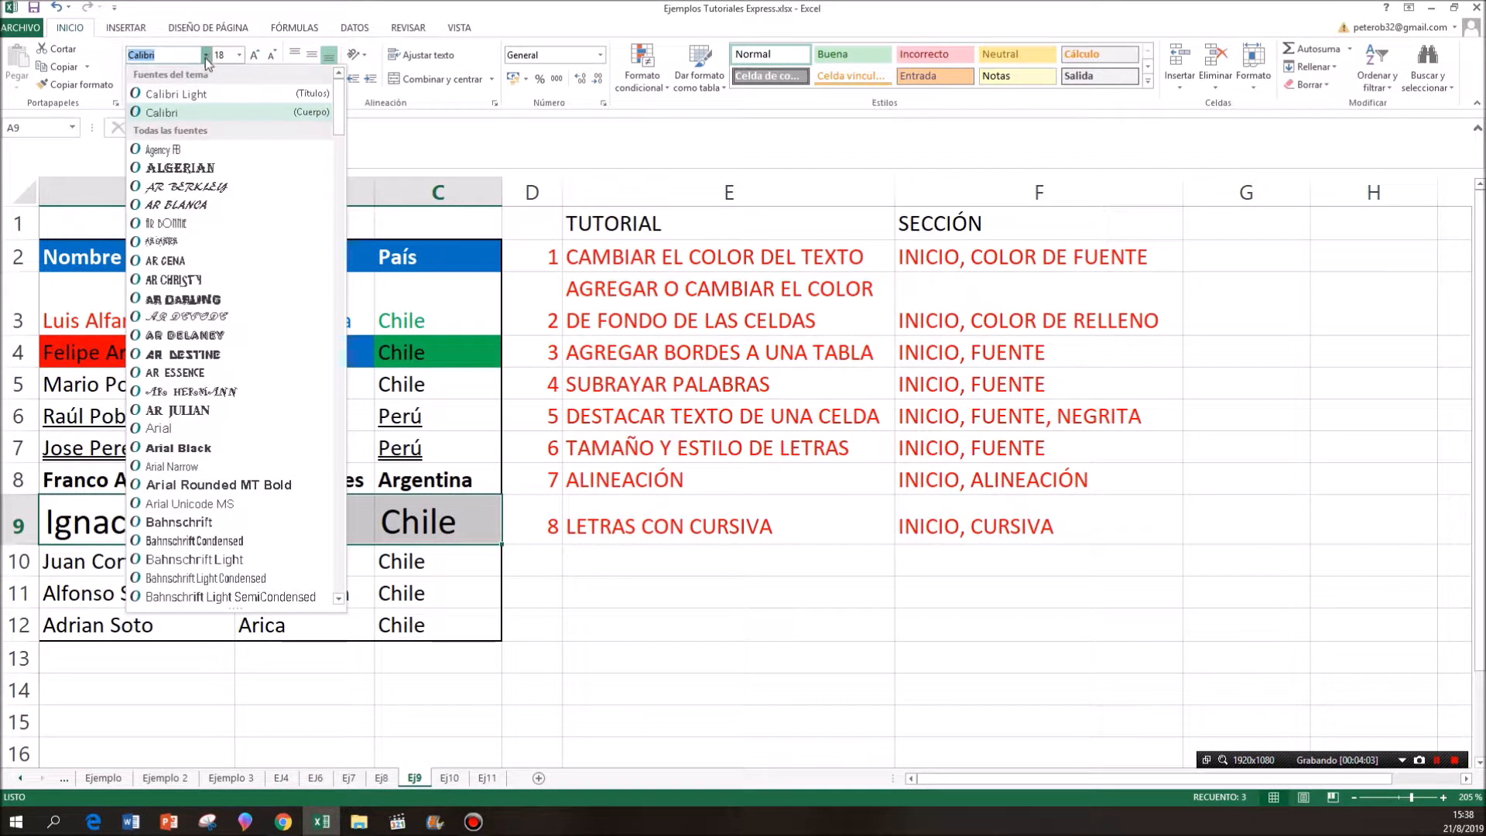
{"action": "left_click", "coordinate": [193, 170]}
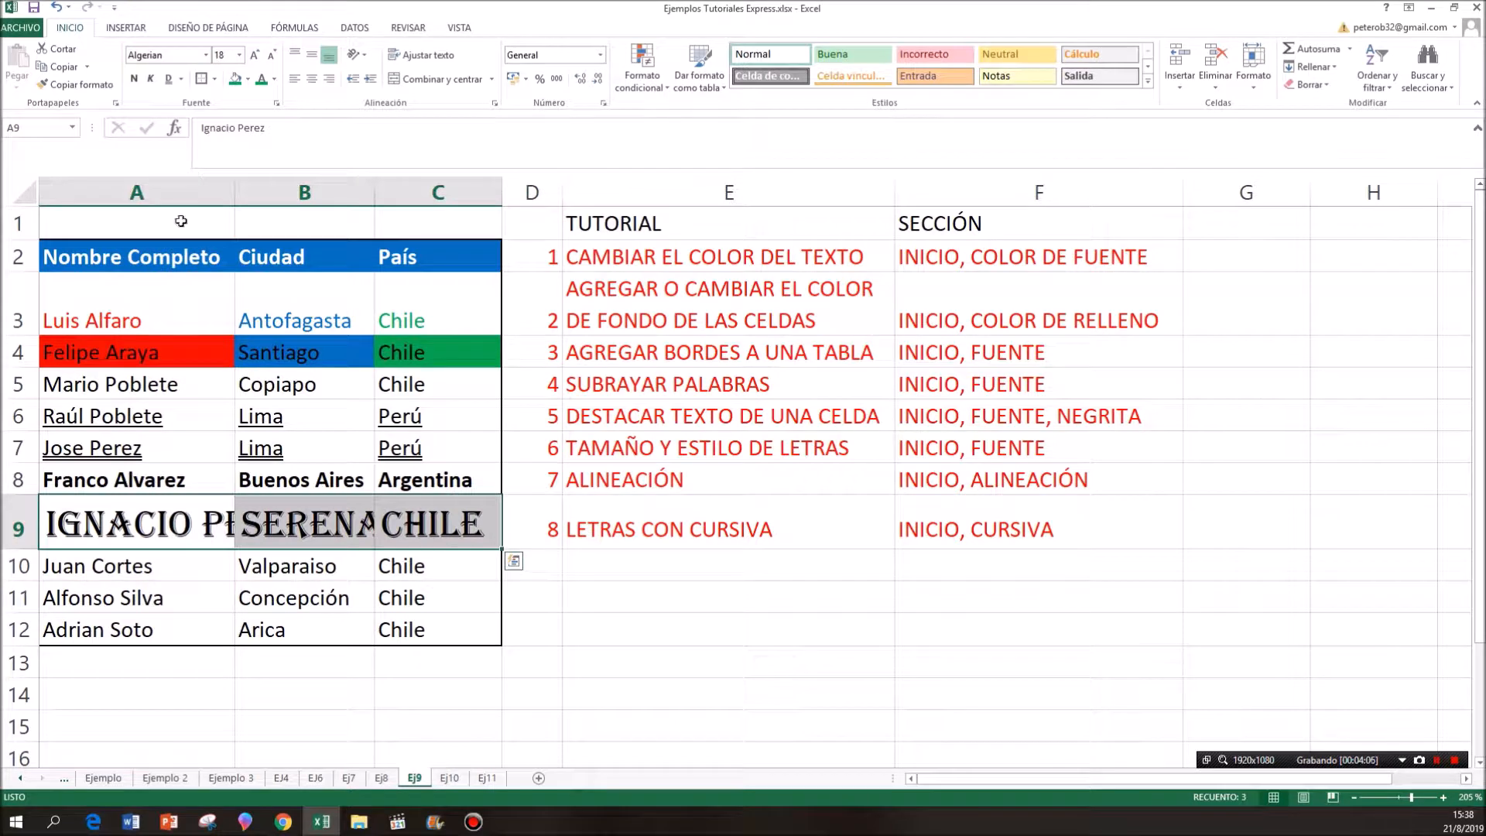
- Reduce the font size of cells A9:C9 to 14 and change their font to AR DARLING
{"action": "left_click", "coordinate": [271, 56]}
{"action": "left_click", "coordinate": [272, 57]}
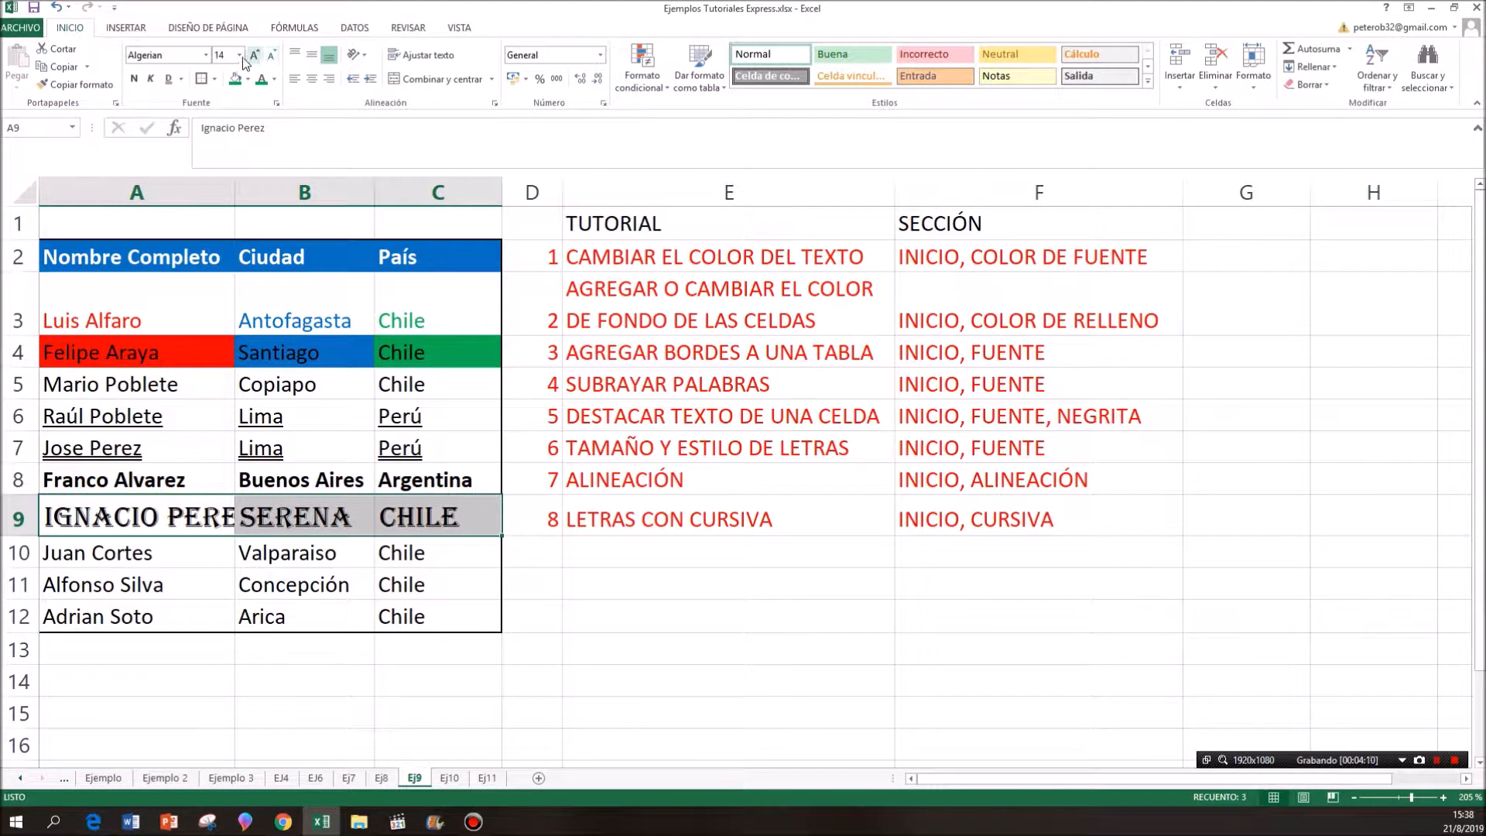
{"action": "left_click", "coordinate": [206, 56]}
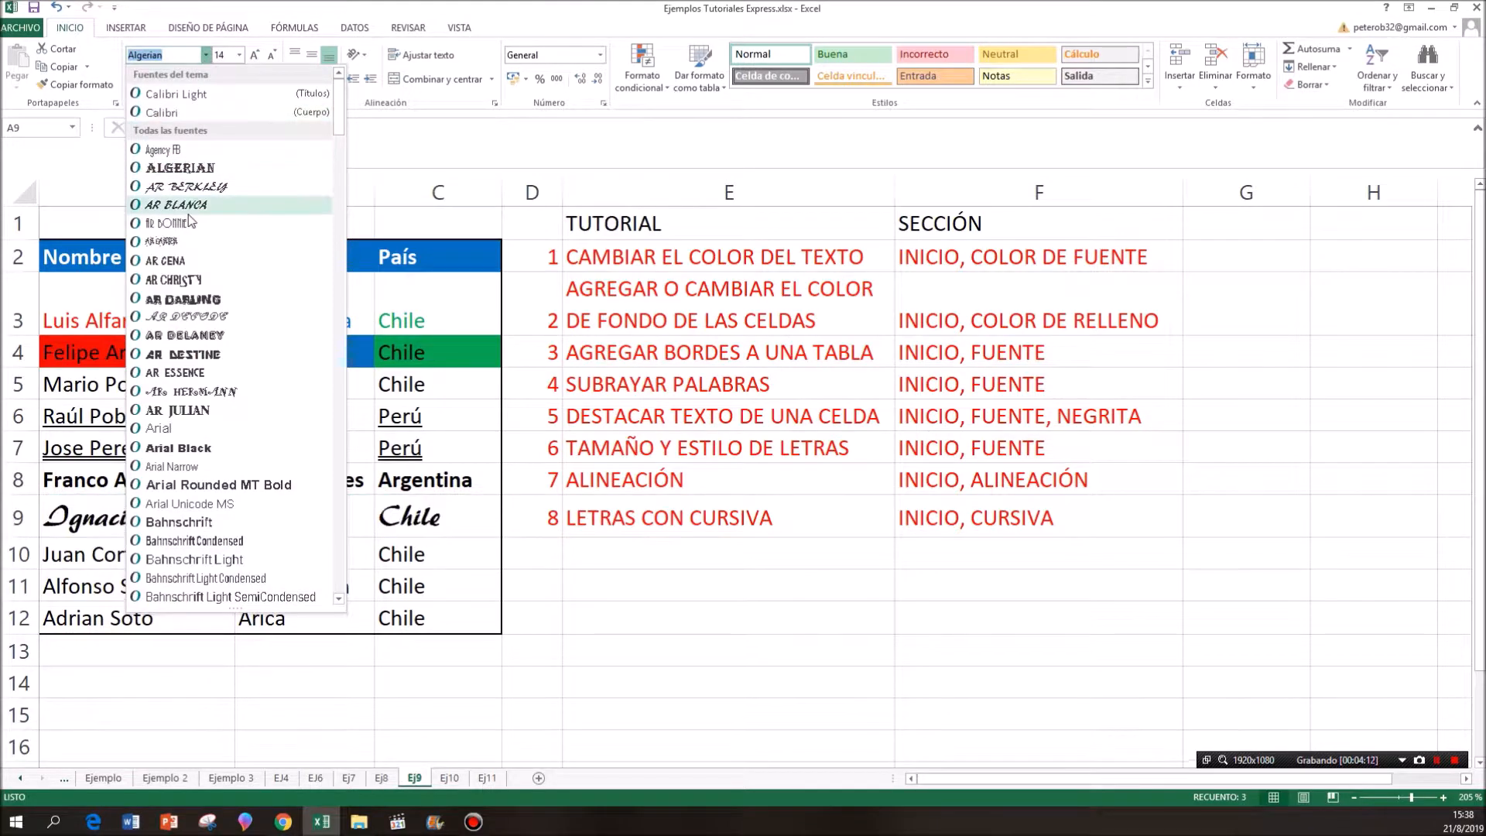
{"action": "left_click", "coordinate": [196, 300]}
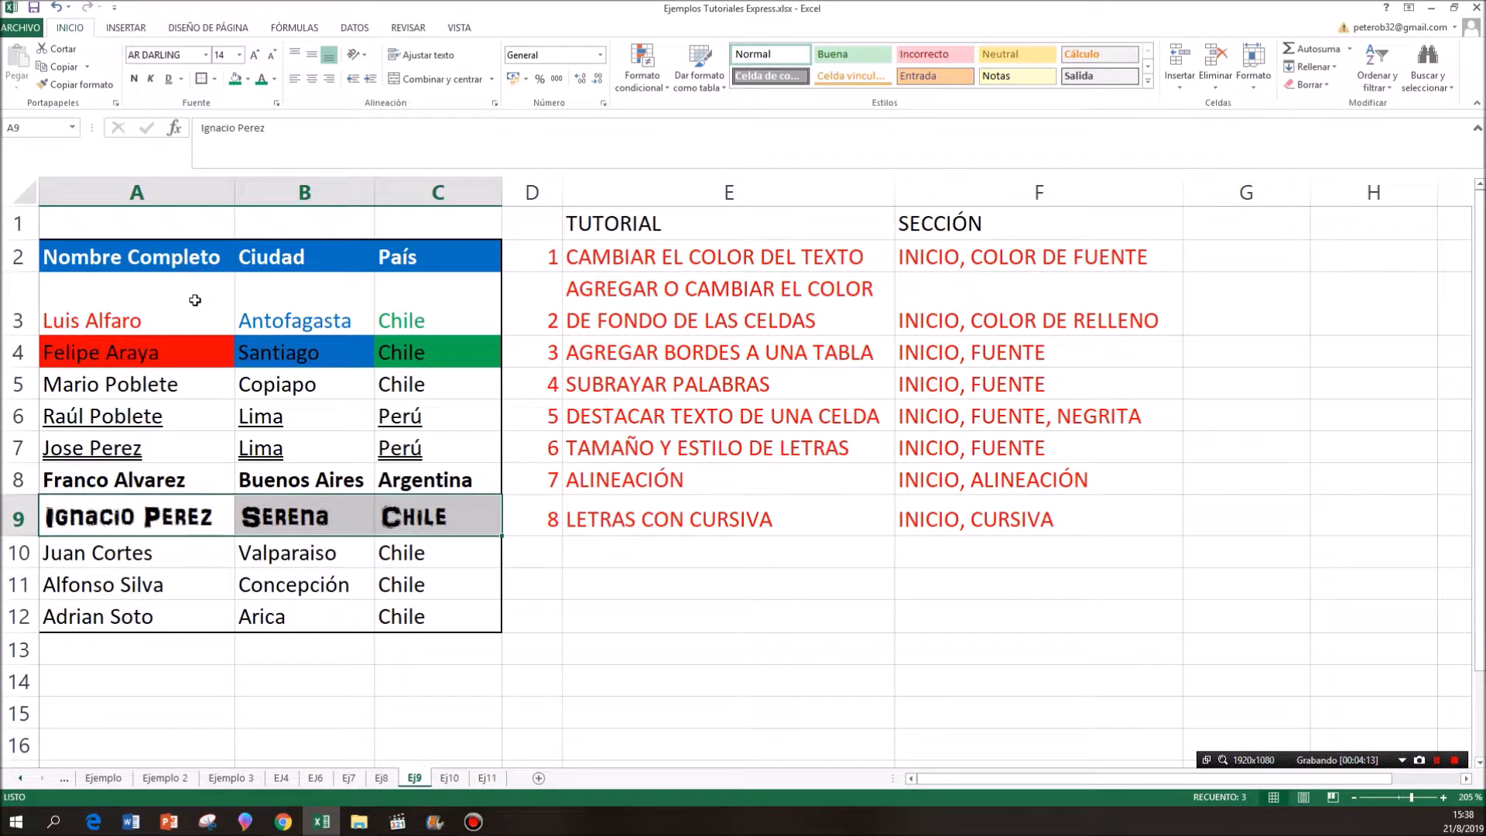
- Change the font of cells A9:C9 to AR JULIAN and that of cell B9 alone to AR CHRISTY
{"action": "left_click", "coordinate": [206, 56]}
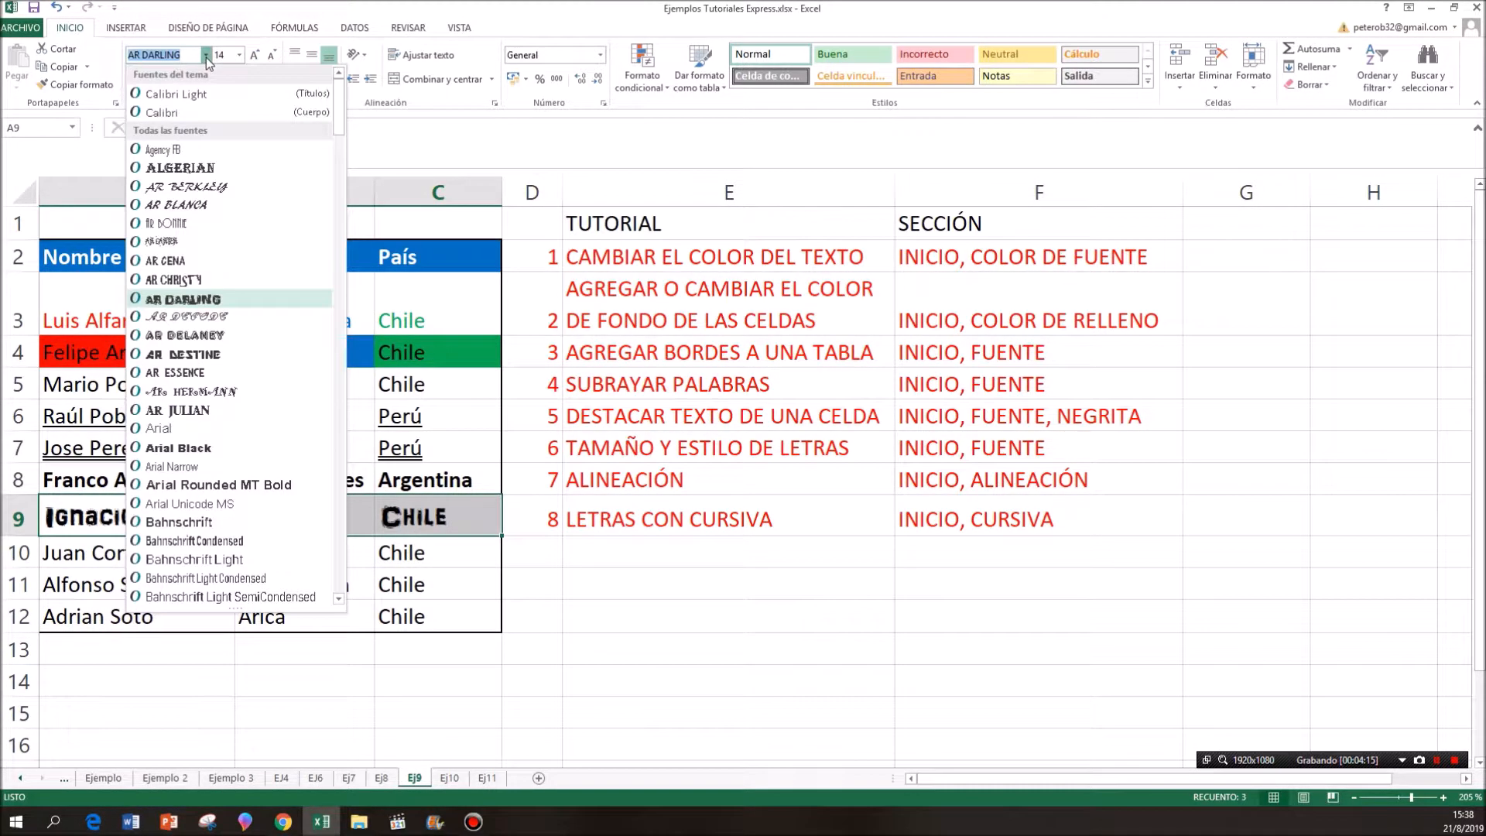
{"action": "left_click", "coordinate": [189, 411]}
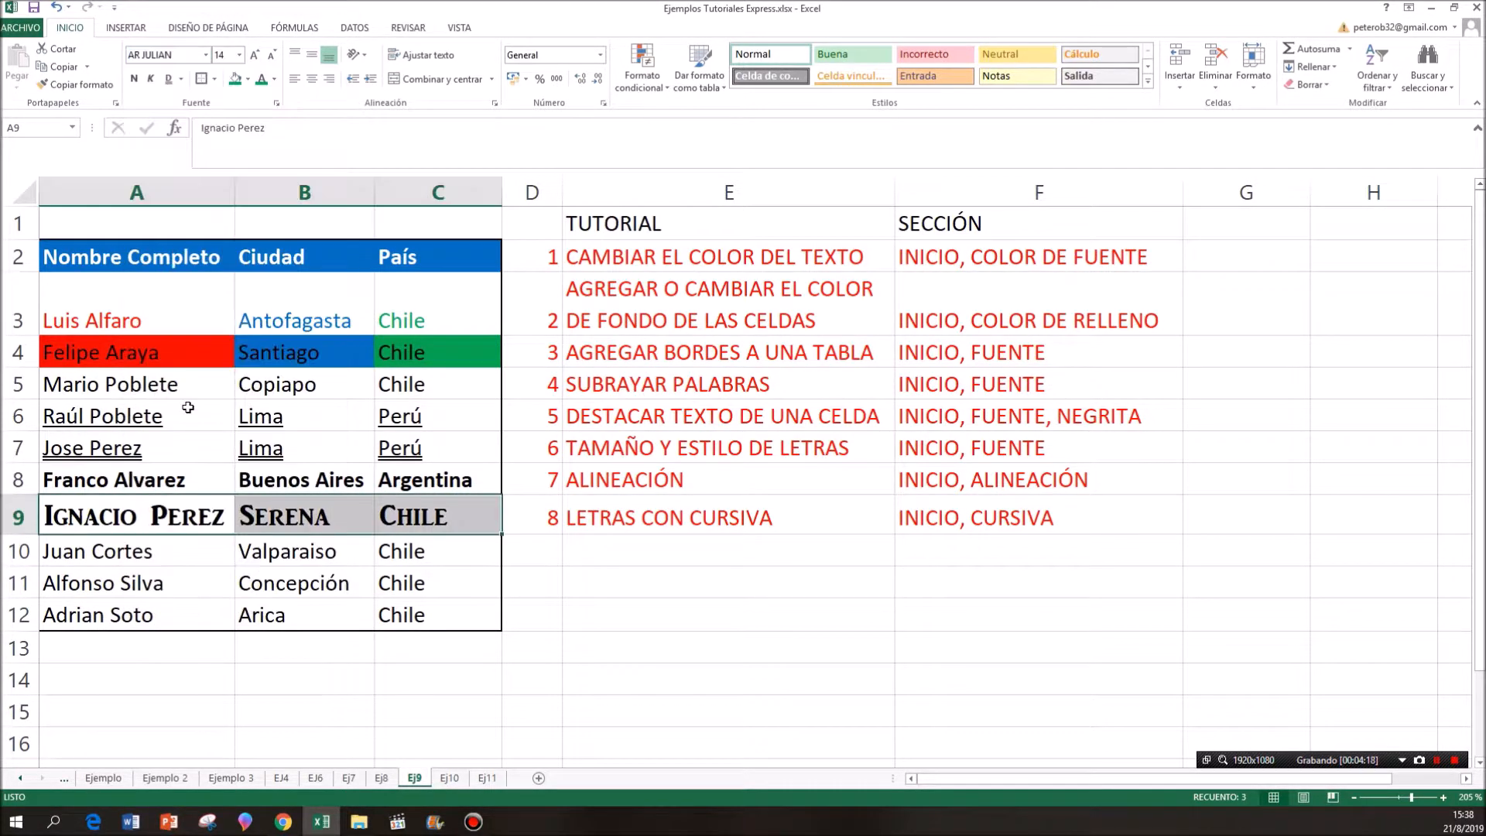
{"action": "left_click", "coordinate": [260, 527]}
{"action": "left_click", "coordinate": [207, 55]}
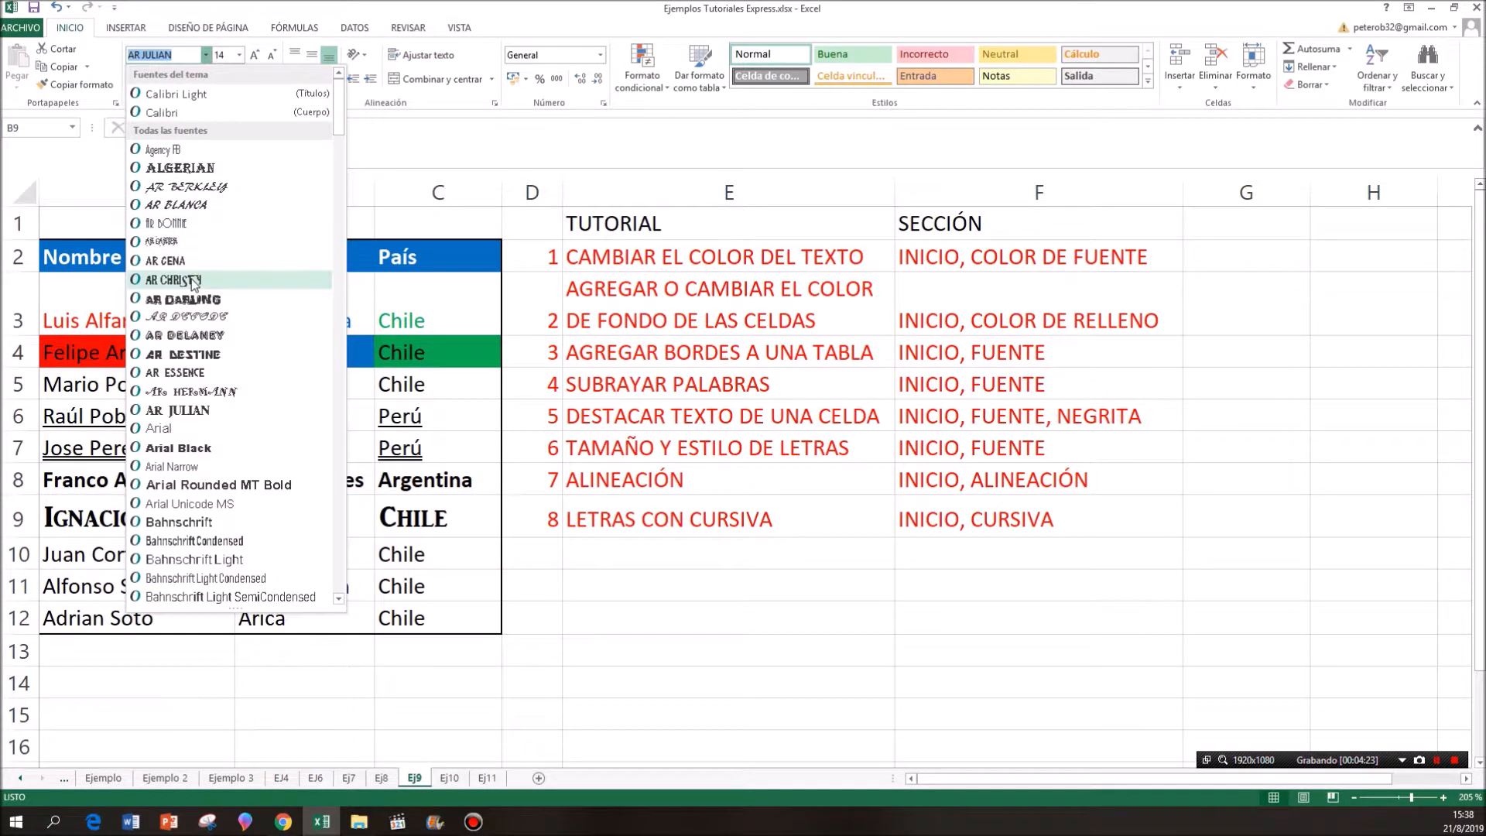
{"action": "left_click", "coordinate": [192, 280]}
- Change the font of cell C9 to Arial Black and select the whole range A9:C9
{"action": "left_click_drag", "start_coordinate": [203, 516], "coordinate": [248, 516]}
{"action": "left_click", "coordinate": [410, 524]}
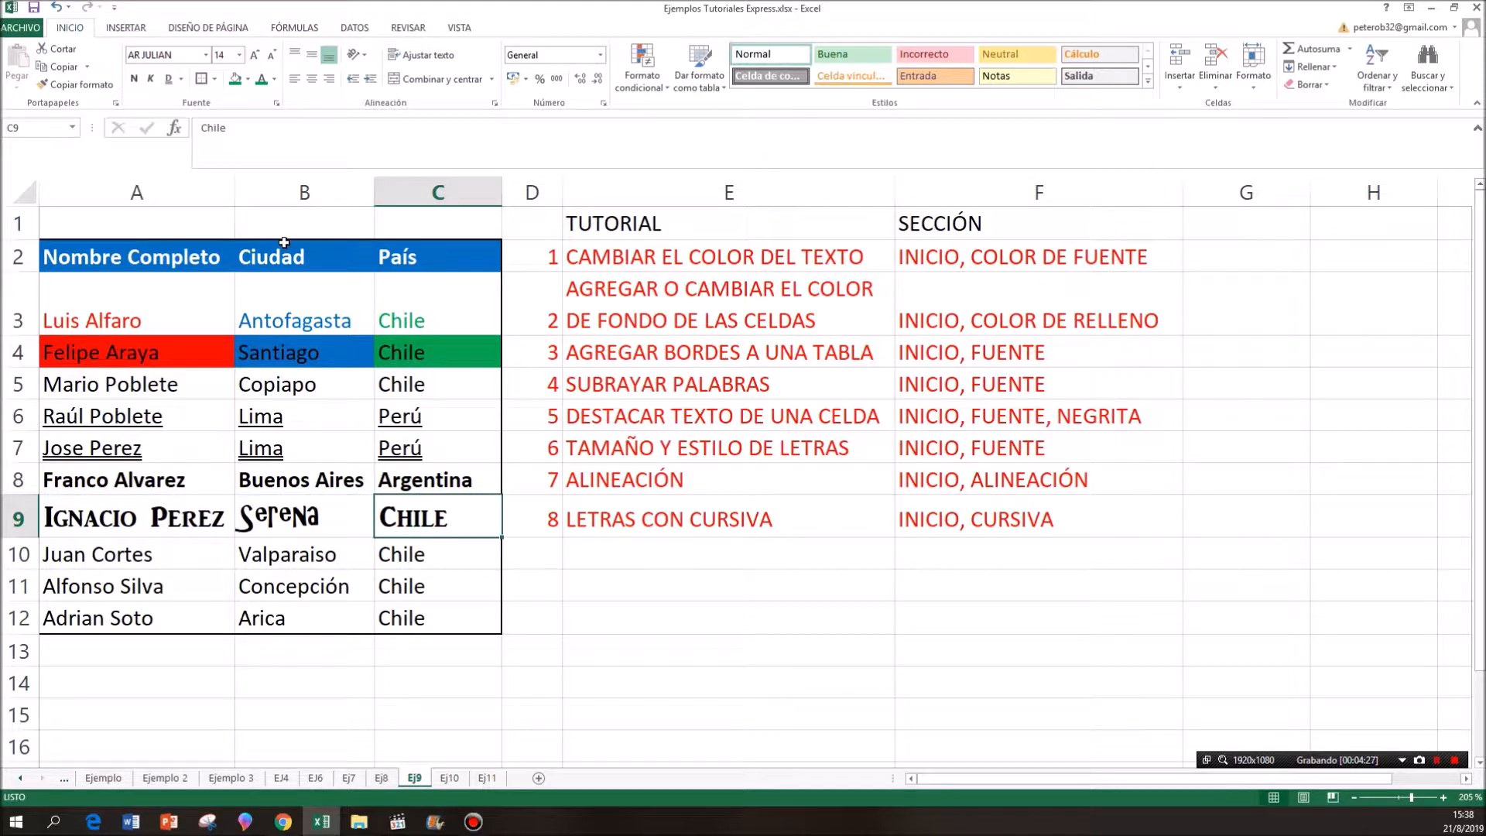
{"action": "left_click", "coordinate": [206, 56]}
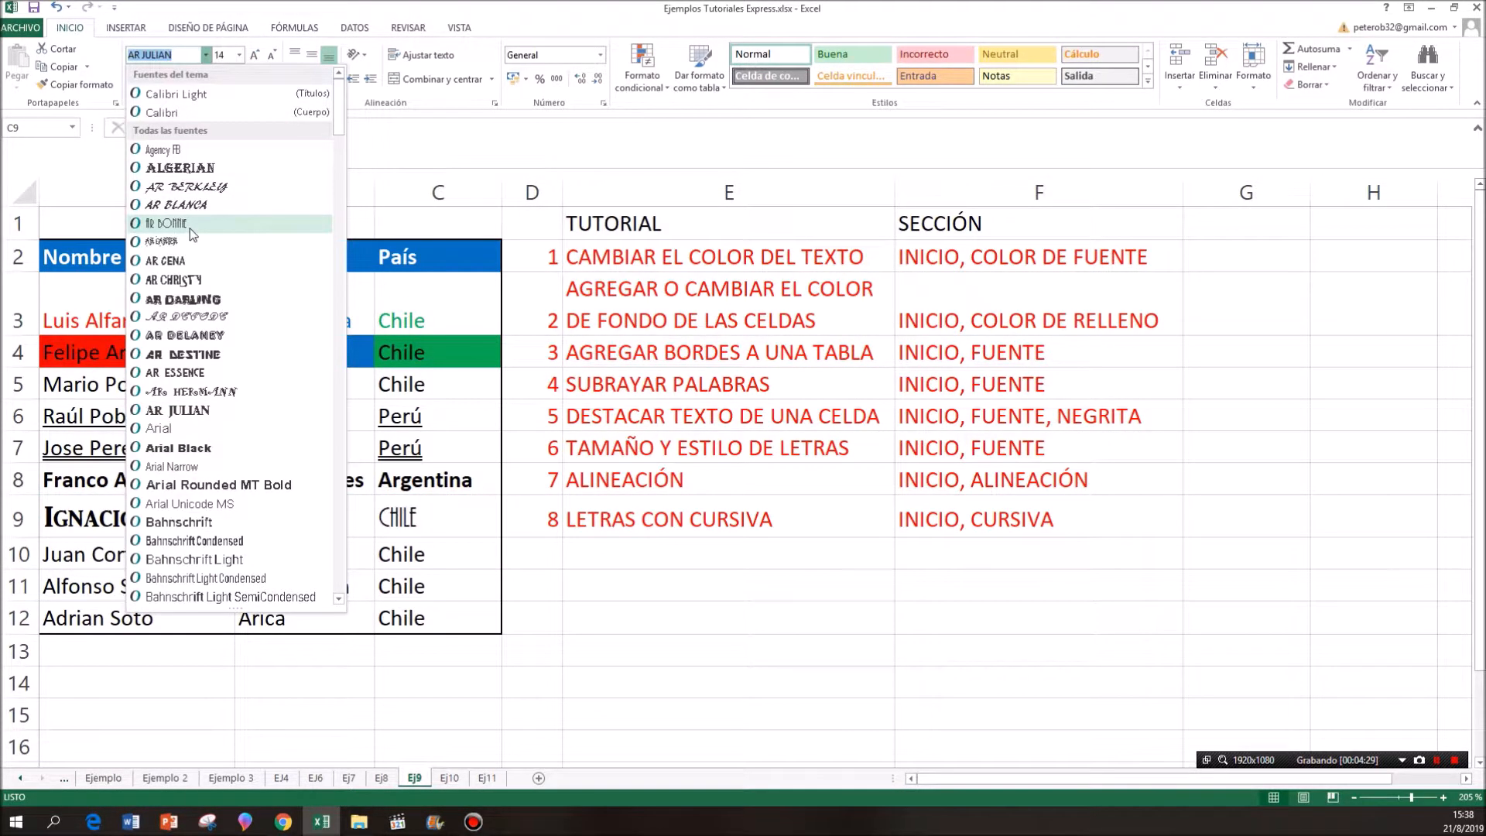
{"action": "left_click", "coordinate": [201, 449]}
{"action": "left_click_drag", "start_coordinate": [148, 532], "coordinate": [386, 531]}
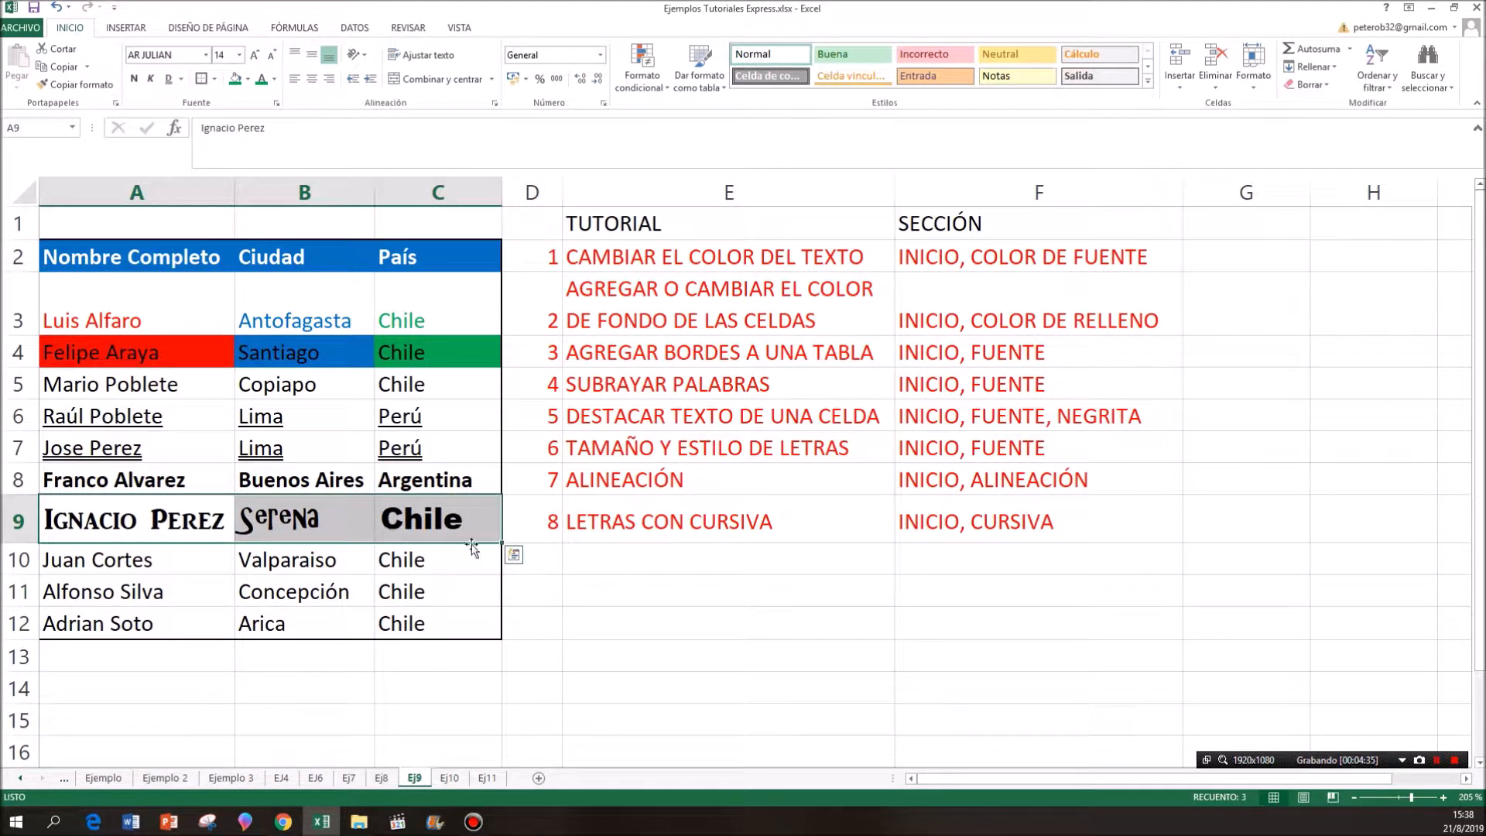
- Point out the ALINEACIÓN entry in D8:F8 of the tutorial list and right-align the text in cell A10
{"action": "left_click", "coordinate": [545, 475]}
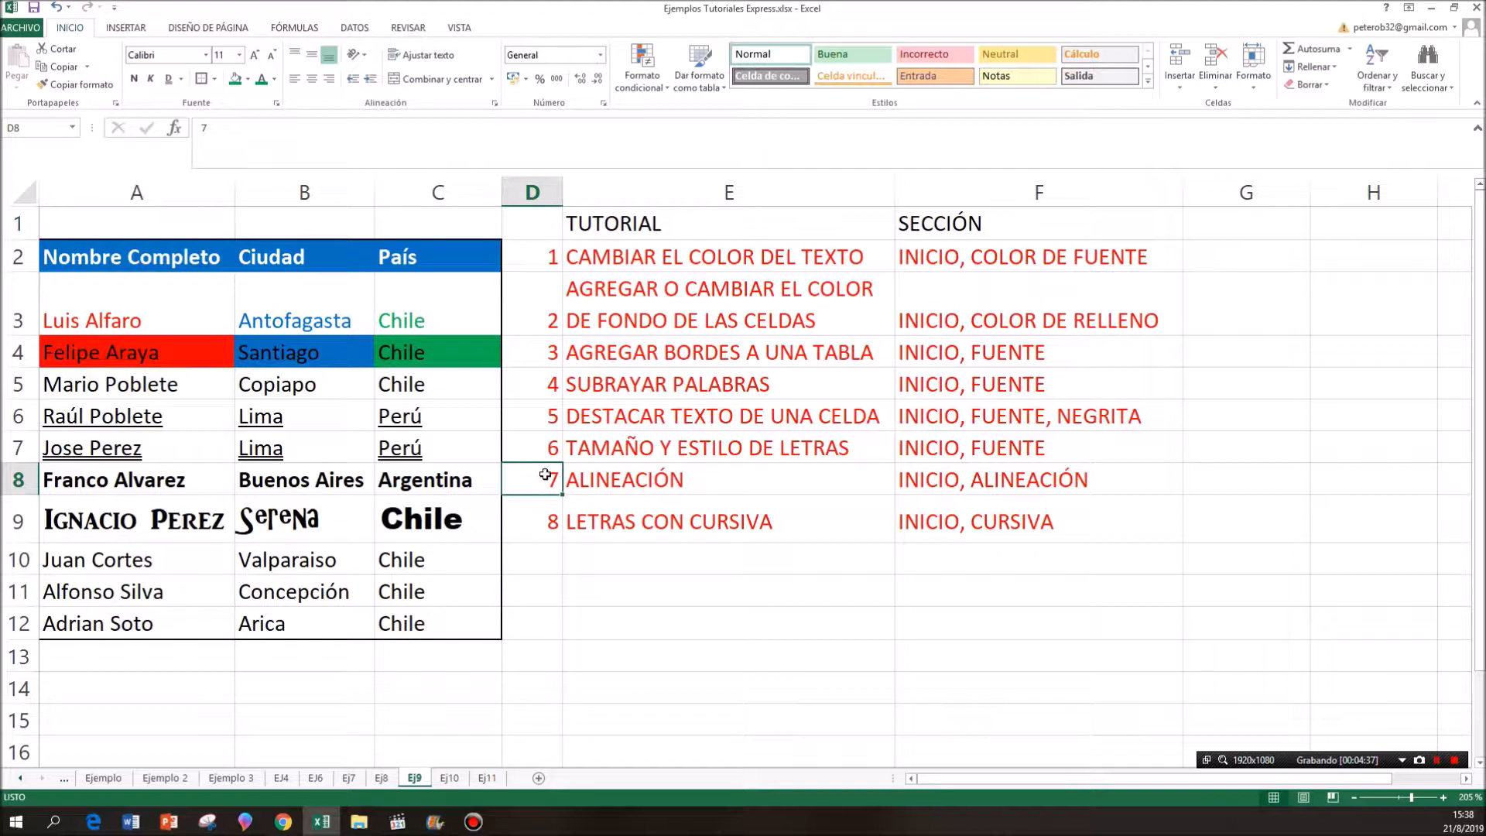
{"action": "left_click_drag", "start_coordinate": [541, 481], "coordinate": [941, 484]}
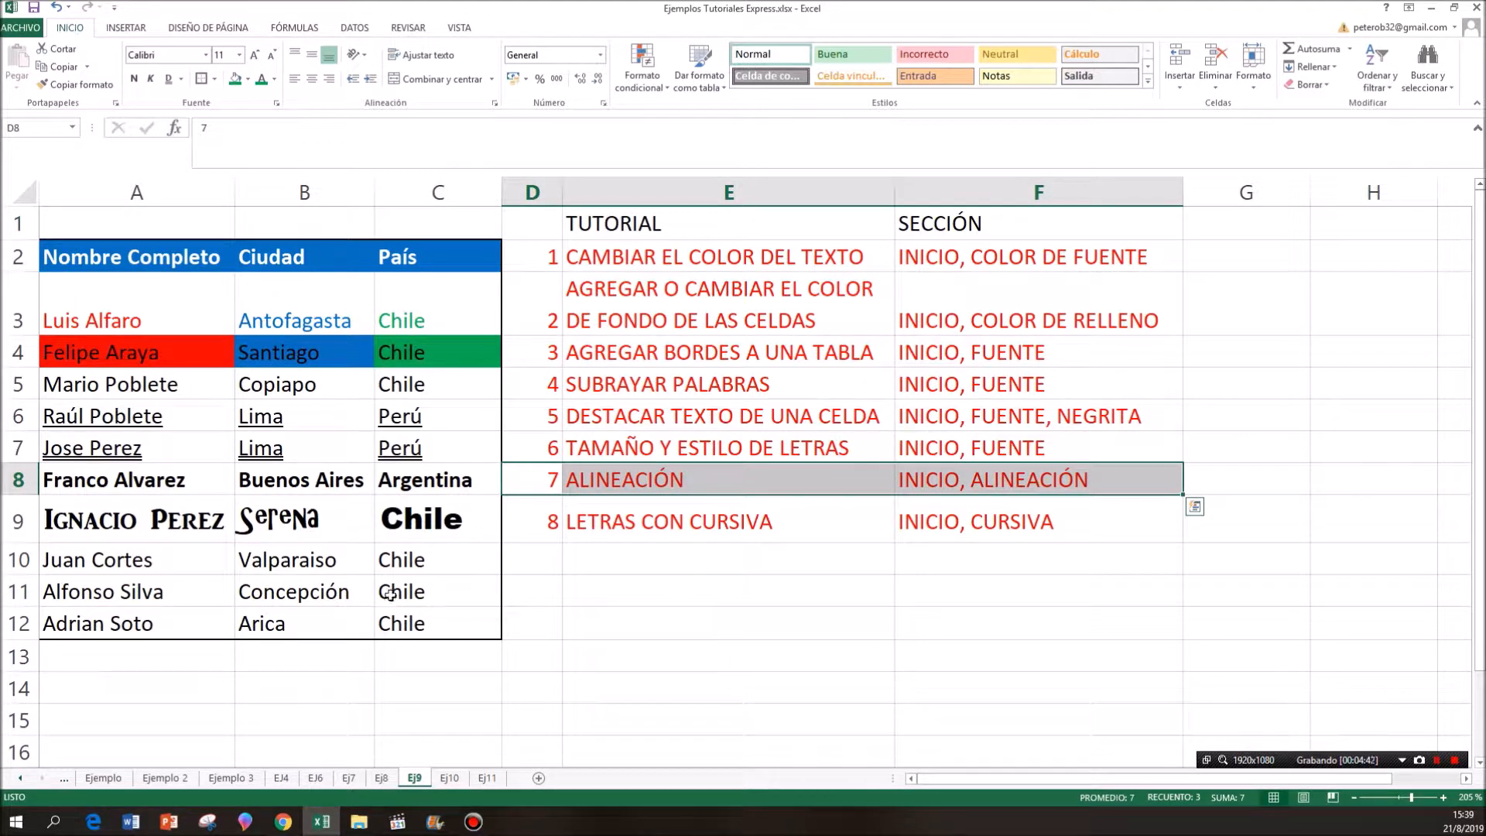
{"action": "left_click", "coordinate": [184, 560]}
{"action": "left_click", "coordinate": [281, 560]}
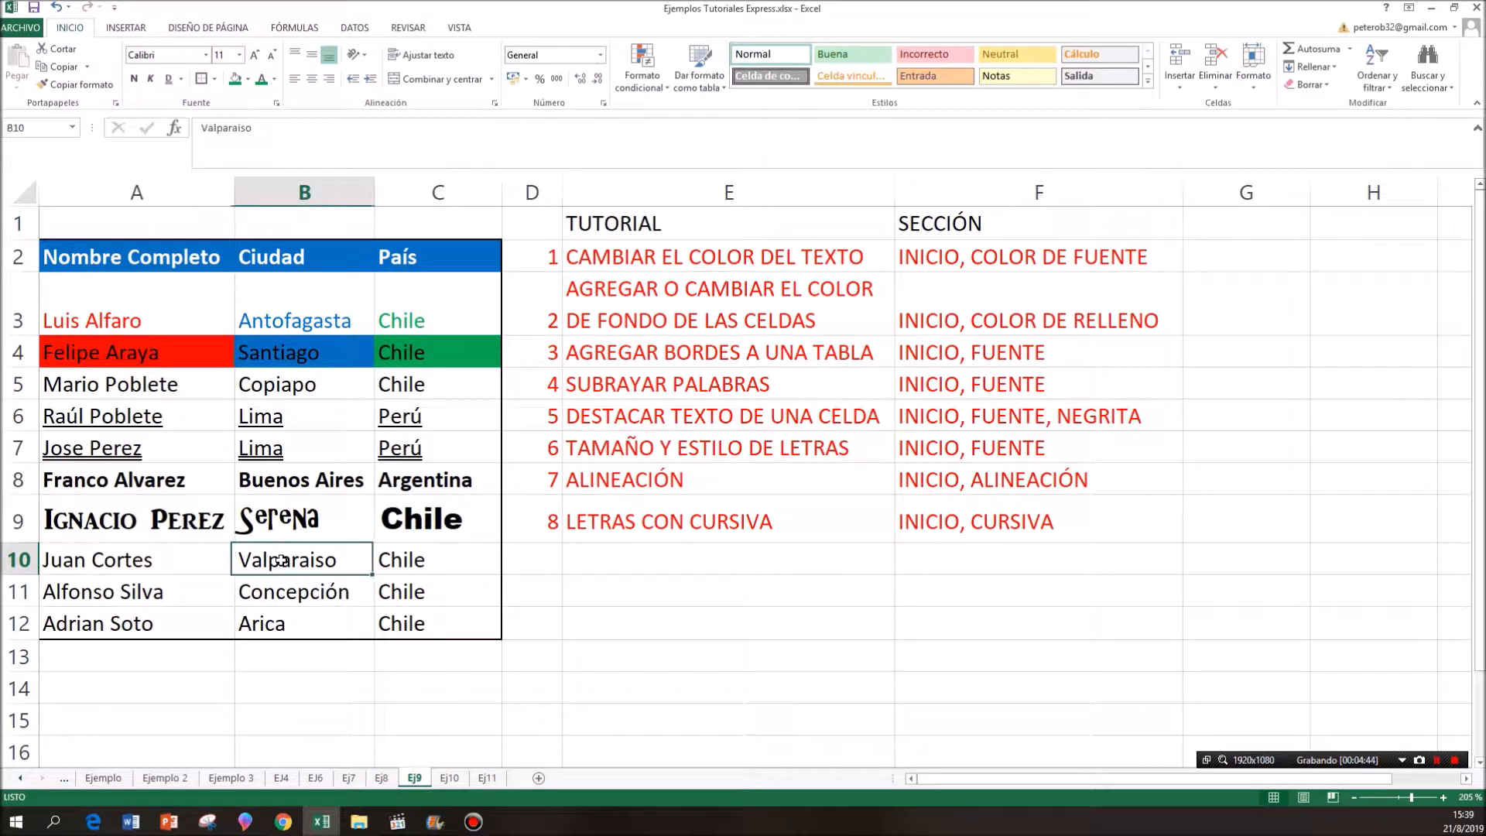
{"action": "left_click", "coordinate": [399, 565]}
{"action": "left_click", "coordinate": [188, 555]}
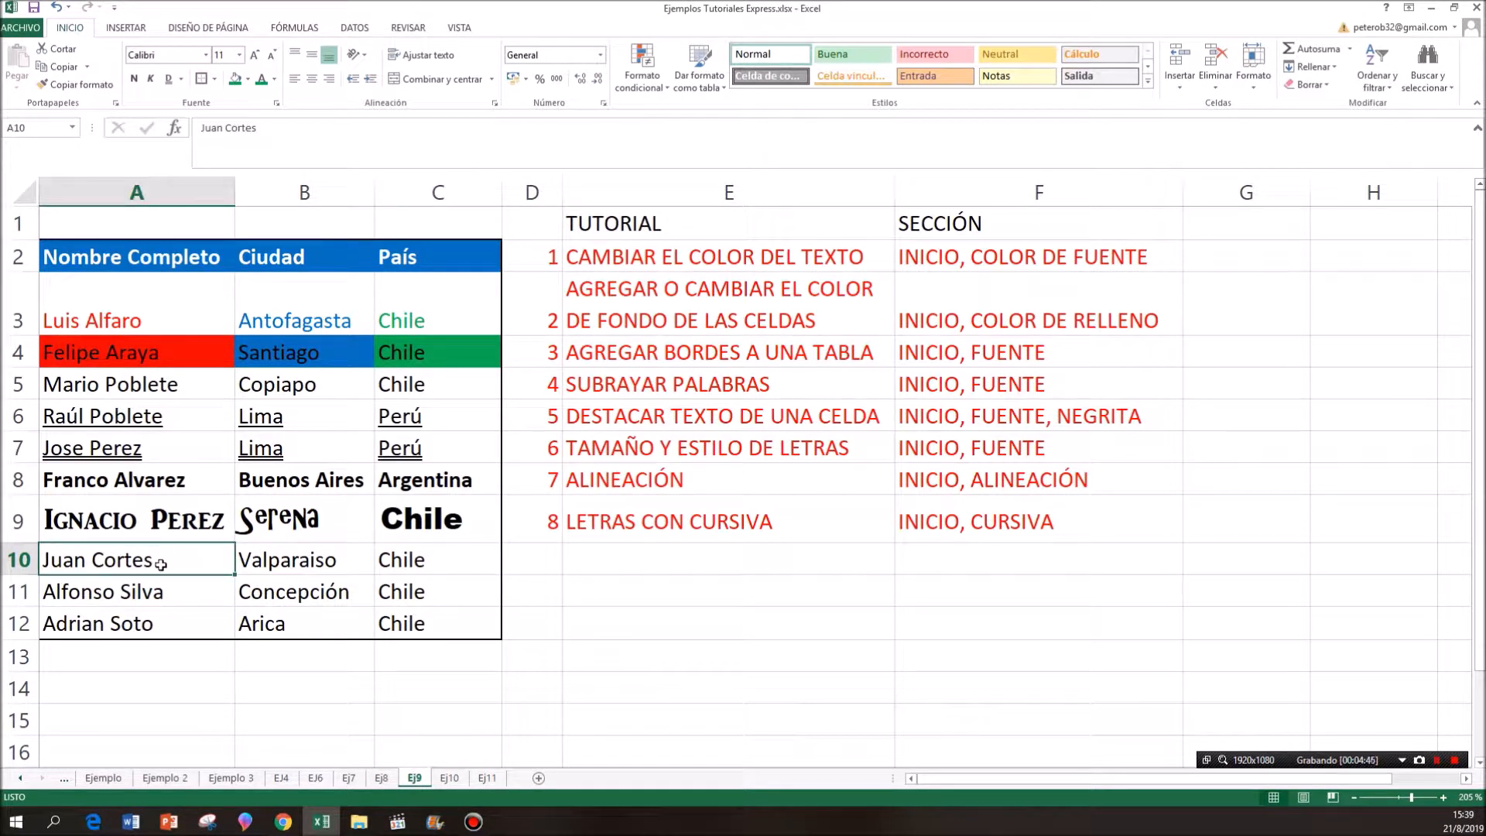
{"action": "left_click", "coordinate": [327, 81]}
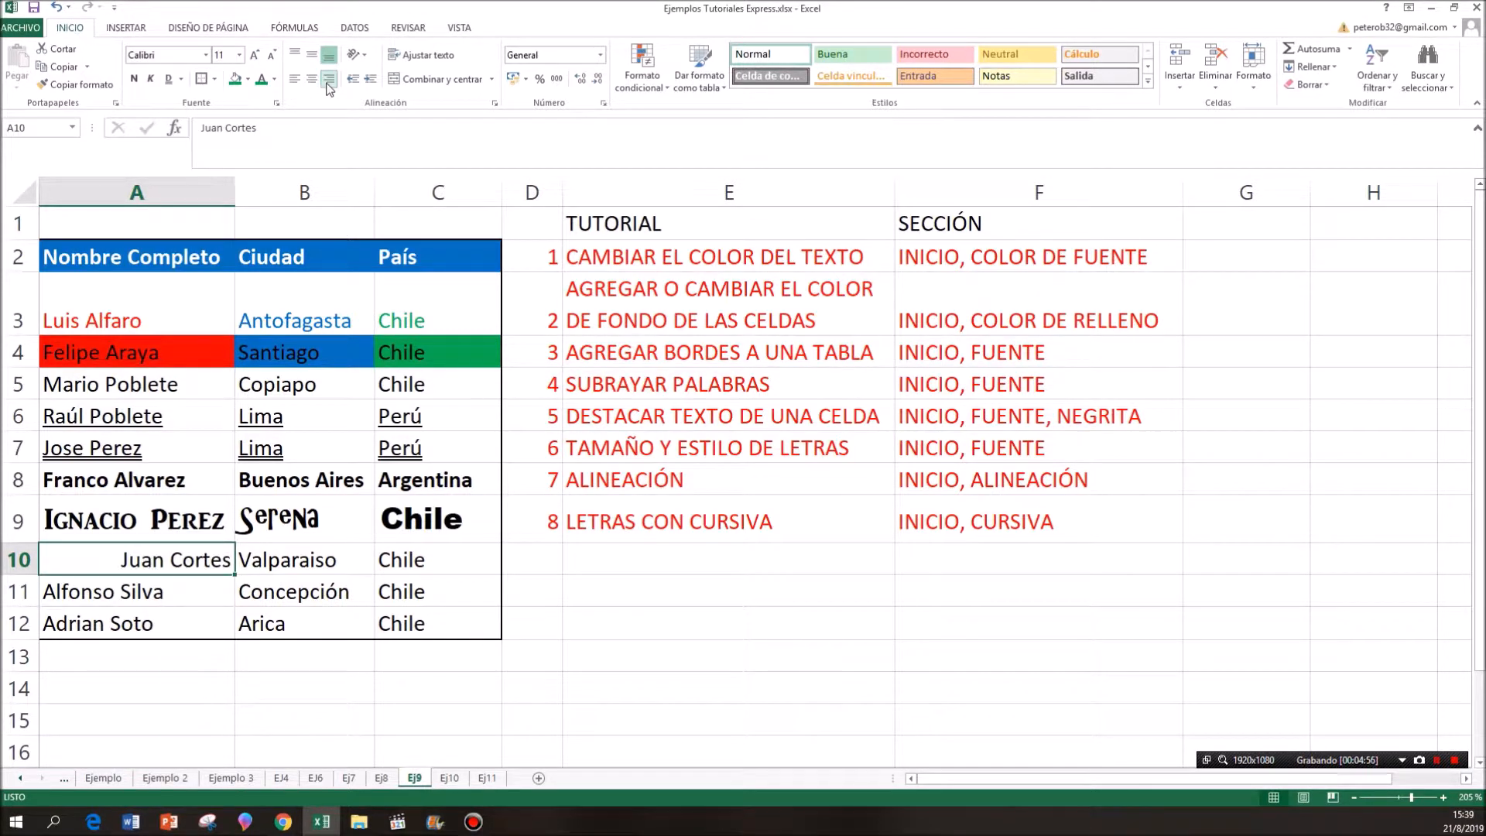
- Center cell B10 horizontally, and try right and center alignment on cell C10 before left-aligning it
{"action": "left_click", "coordinate": [320, 554]}
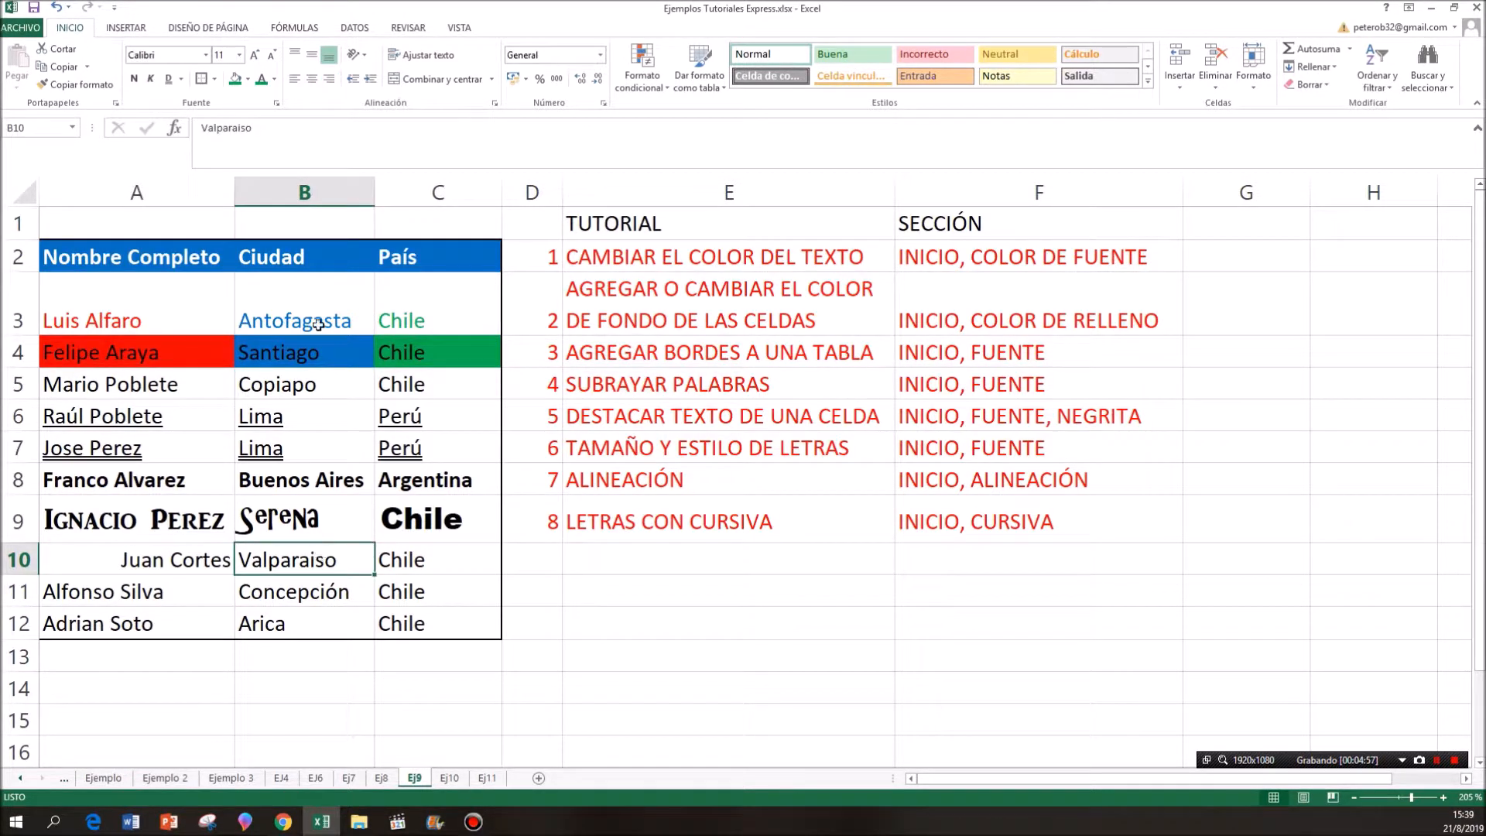
{"action": "left_click", "coordinate": [312, 80]}
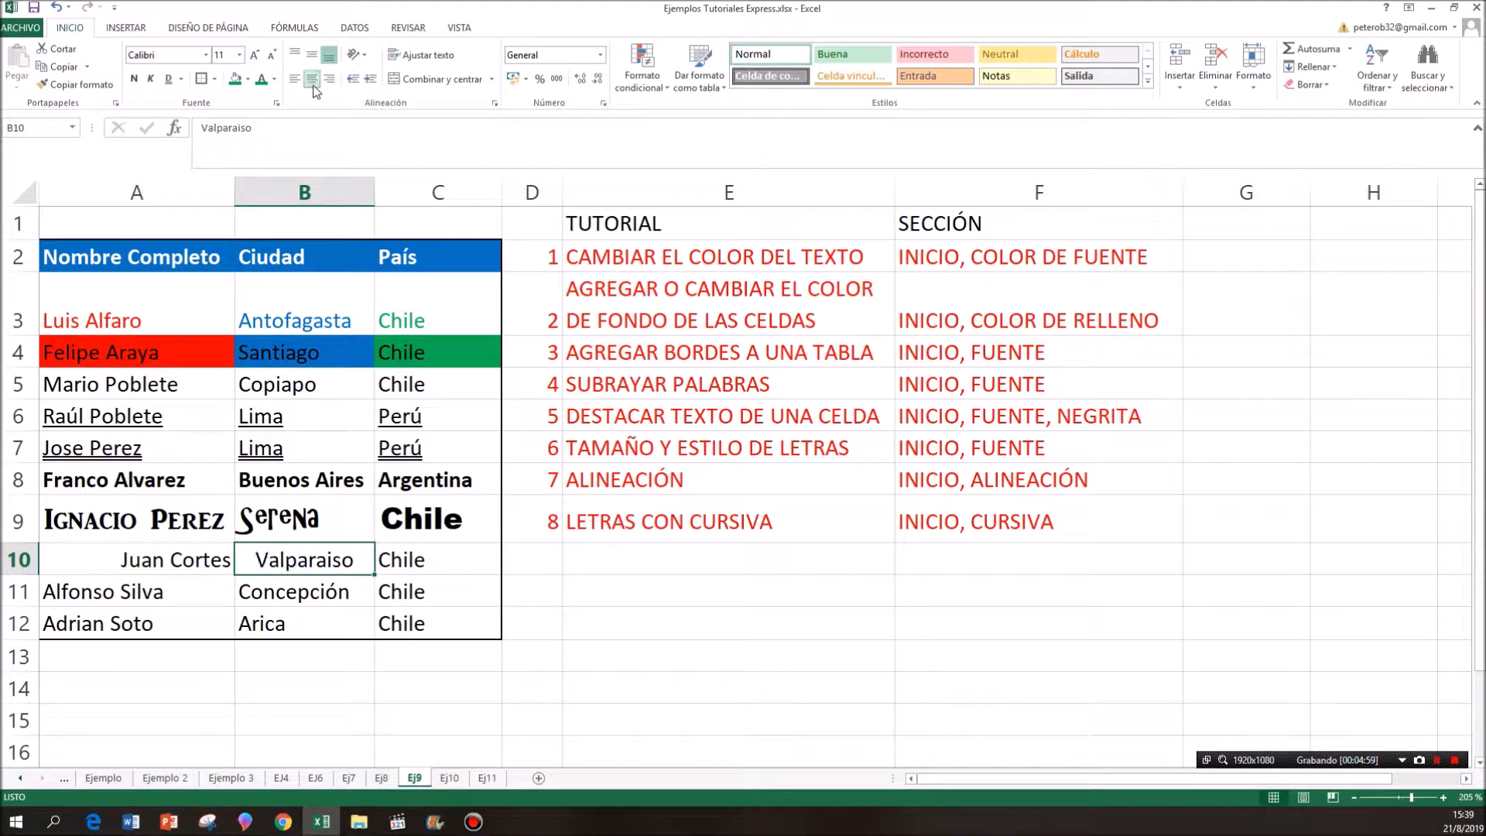
{"action": "left_click", "coordinate": [424, 557]}
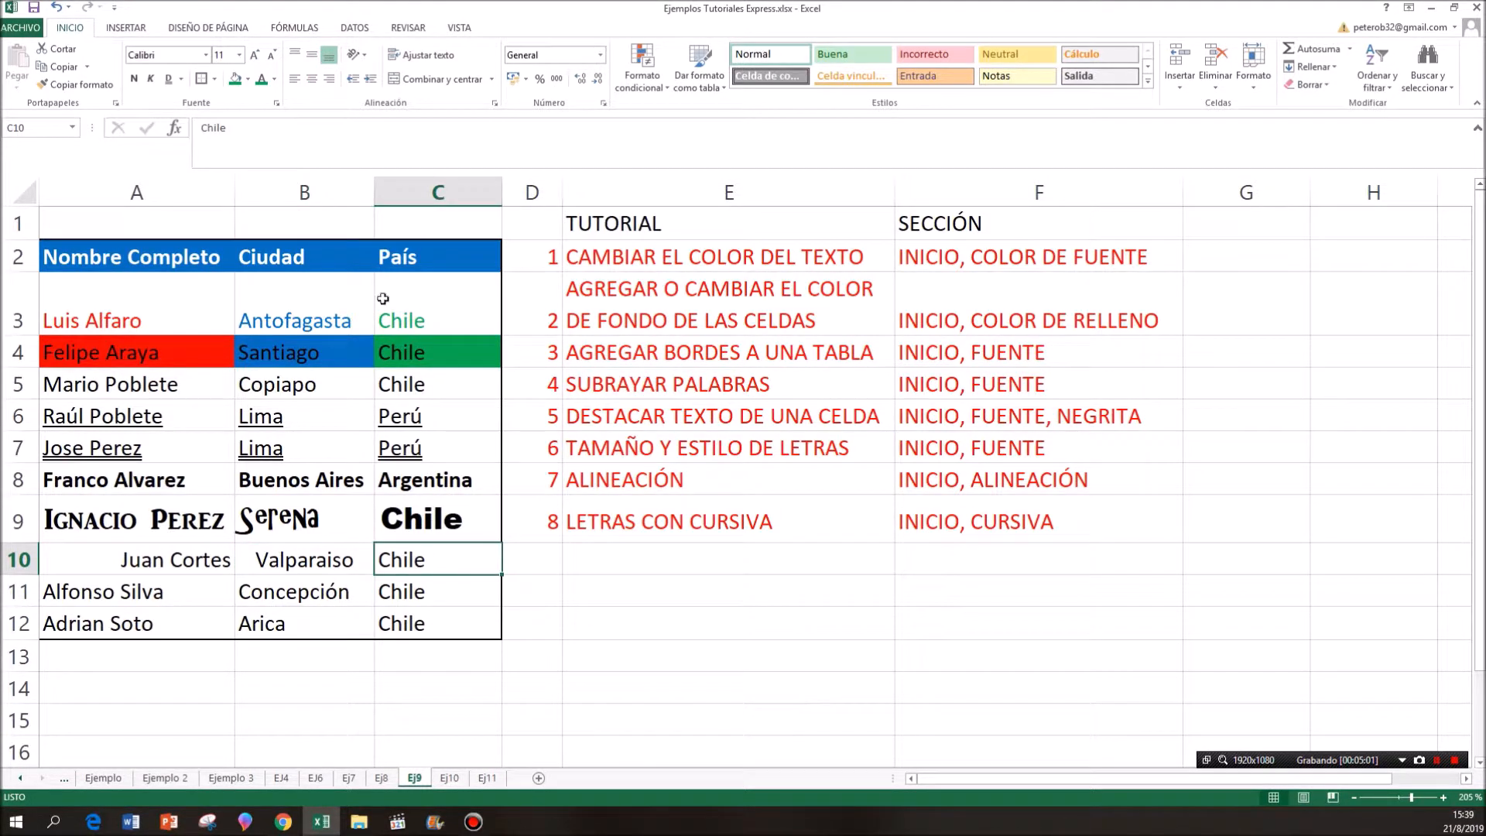
{"action": "left_click", "coordinate": [329, 81]}
{"action": "left_click", "coordinate": [311, 79]}
{"action": "left_click", "coordinate": [294, 80]}
- Make row 10 about twice as tall and align the text in cell A10 to the top of the cell
{"action": "left_click", "coordinate": [177, 563]}
{"action": "left_click_drag", "start_coordinate": [31, 576], "coordinate": [26, 618]}
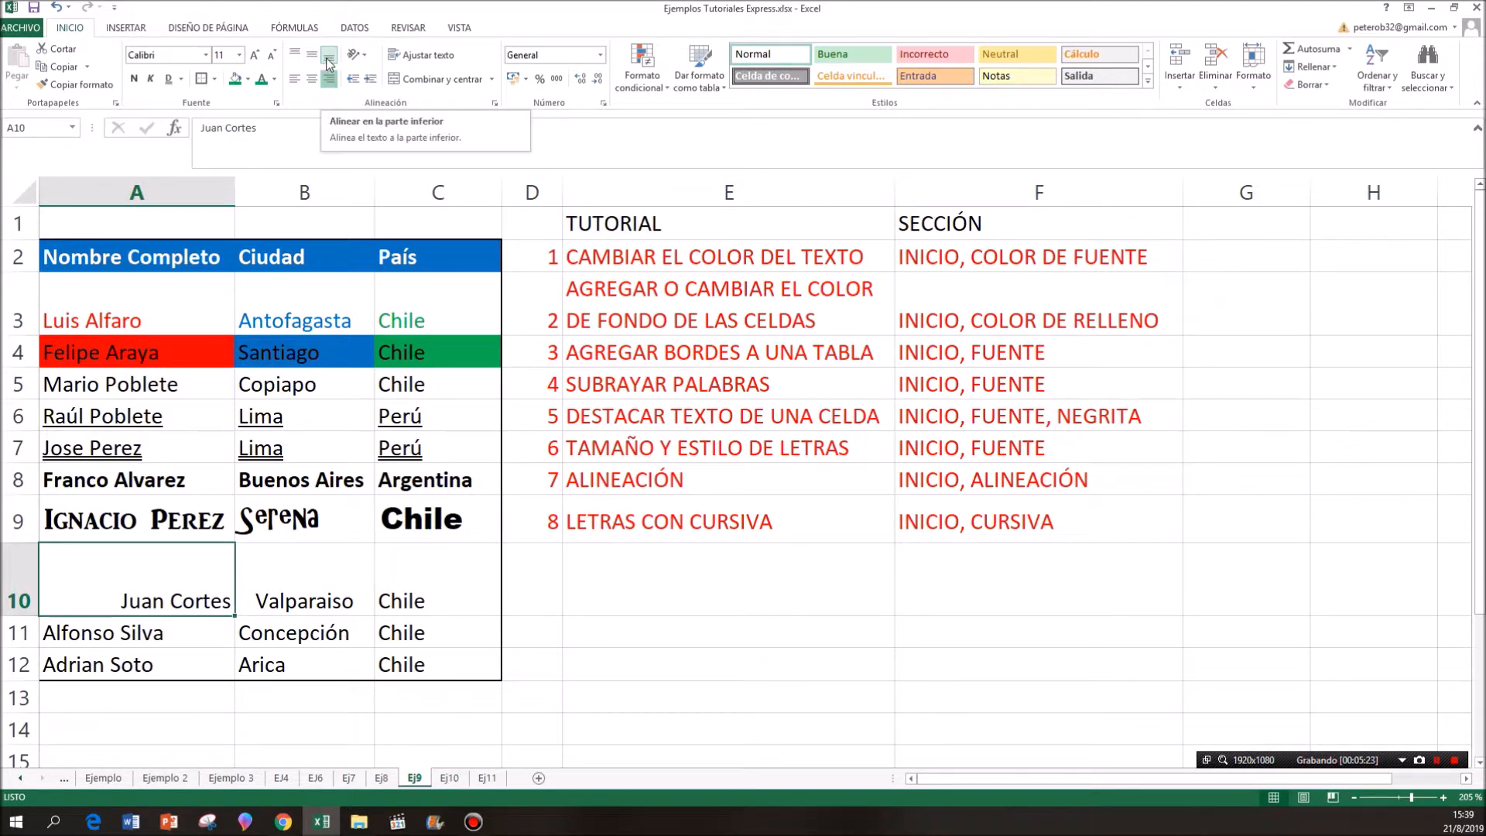
{"action": "left_click", "coordinate": [295, 54]}
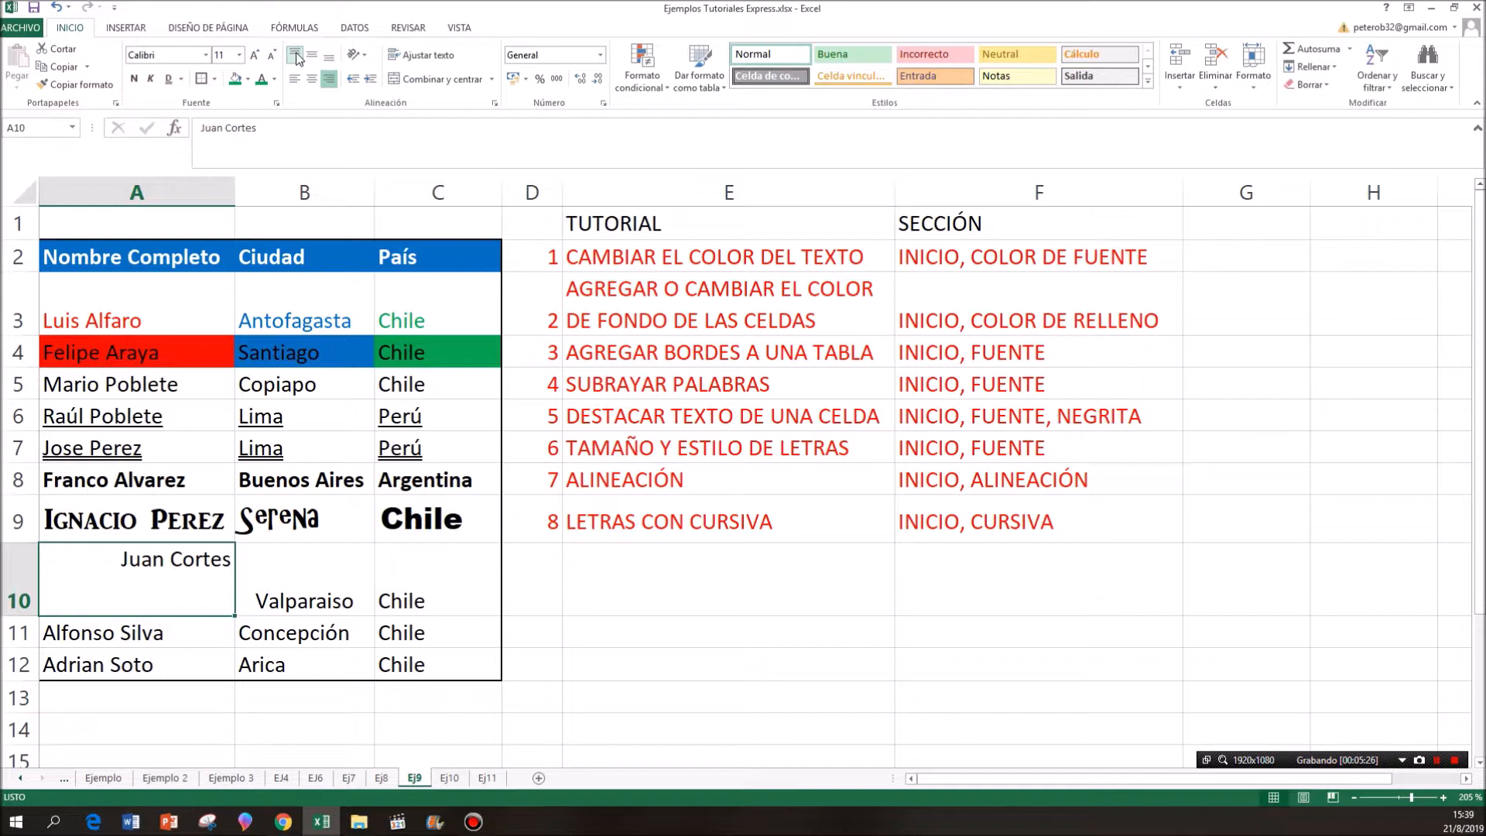
- Align cell B10 vertically to the middle, and try top alignment on cell C10 before aligning it to the bottom
{"action": "left_click", "coordinate": [295, 576]}
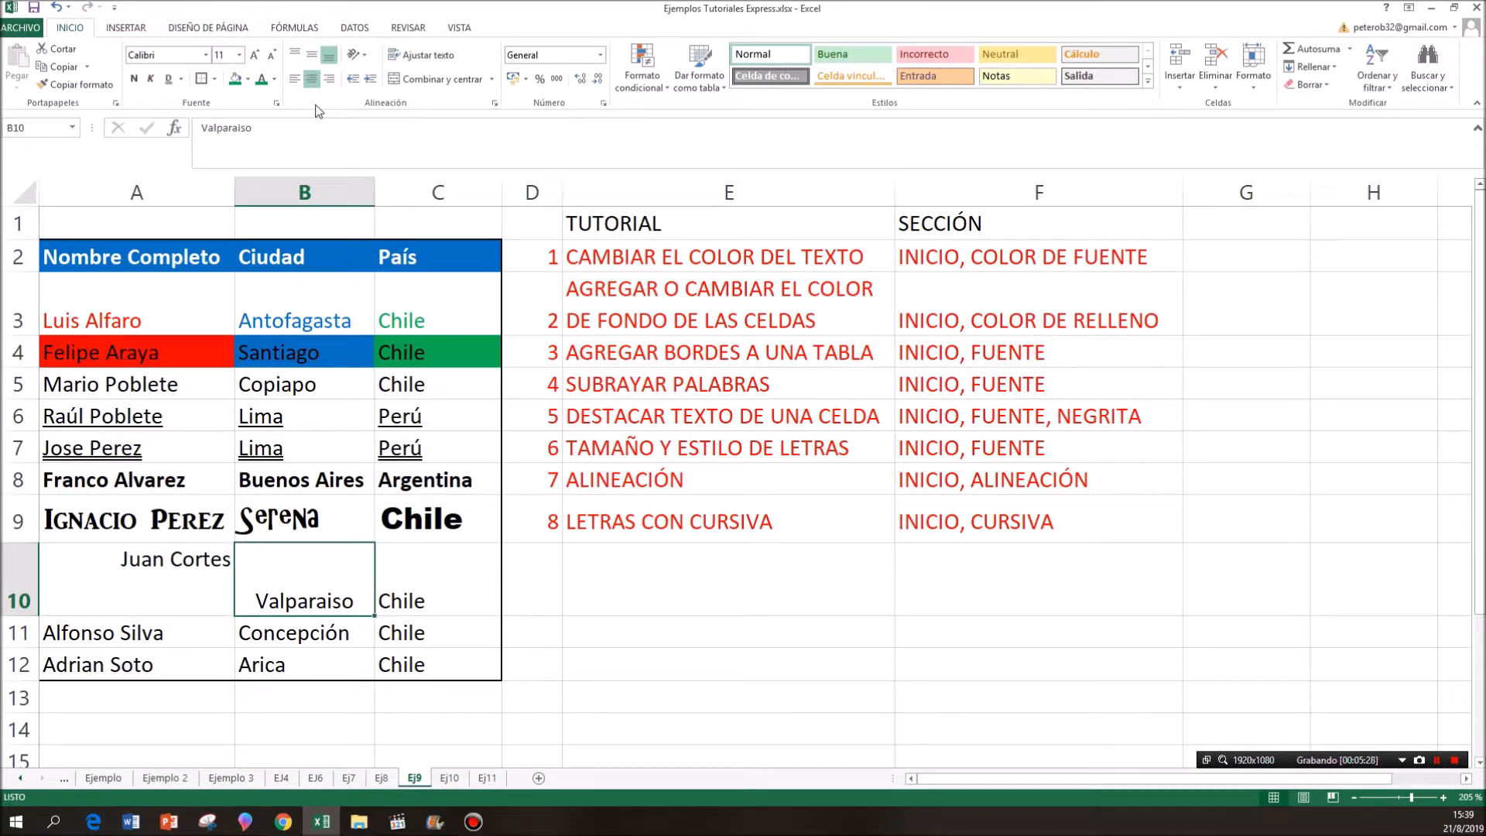
{"action": "left_click", "coordinate": [314, 59]}
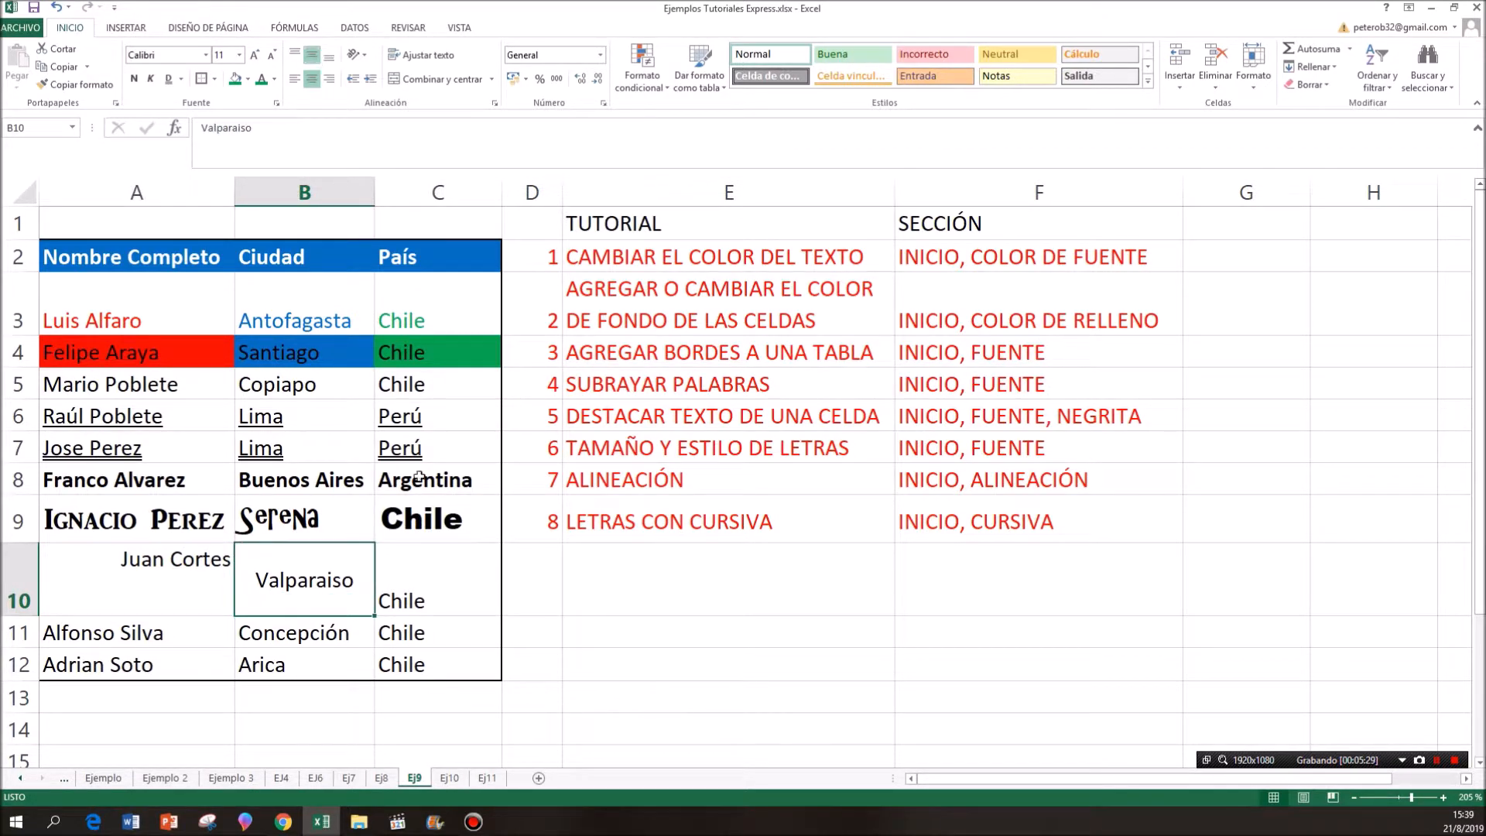
{"action": "left_click", "coordinate": [426, 589]}
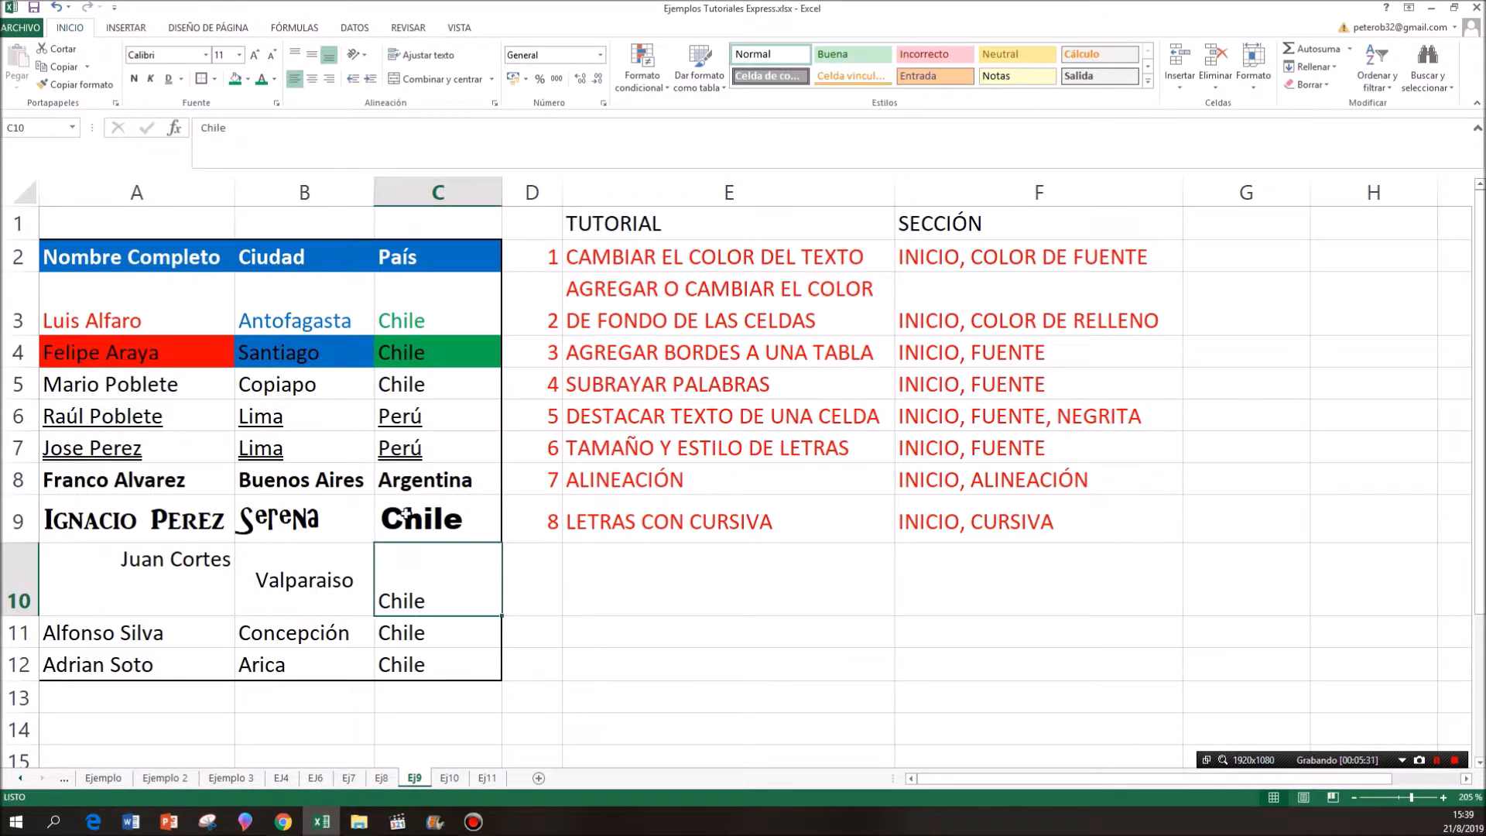
{"action": "left_click", "coordinate": [297, 59]}
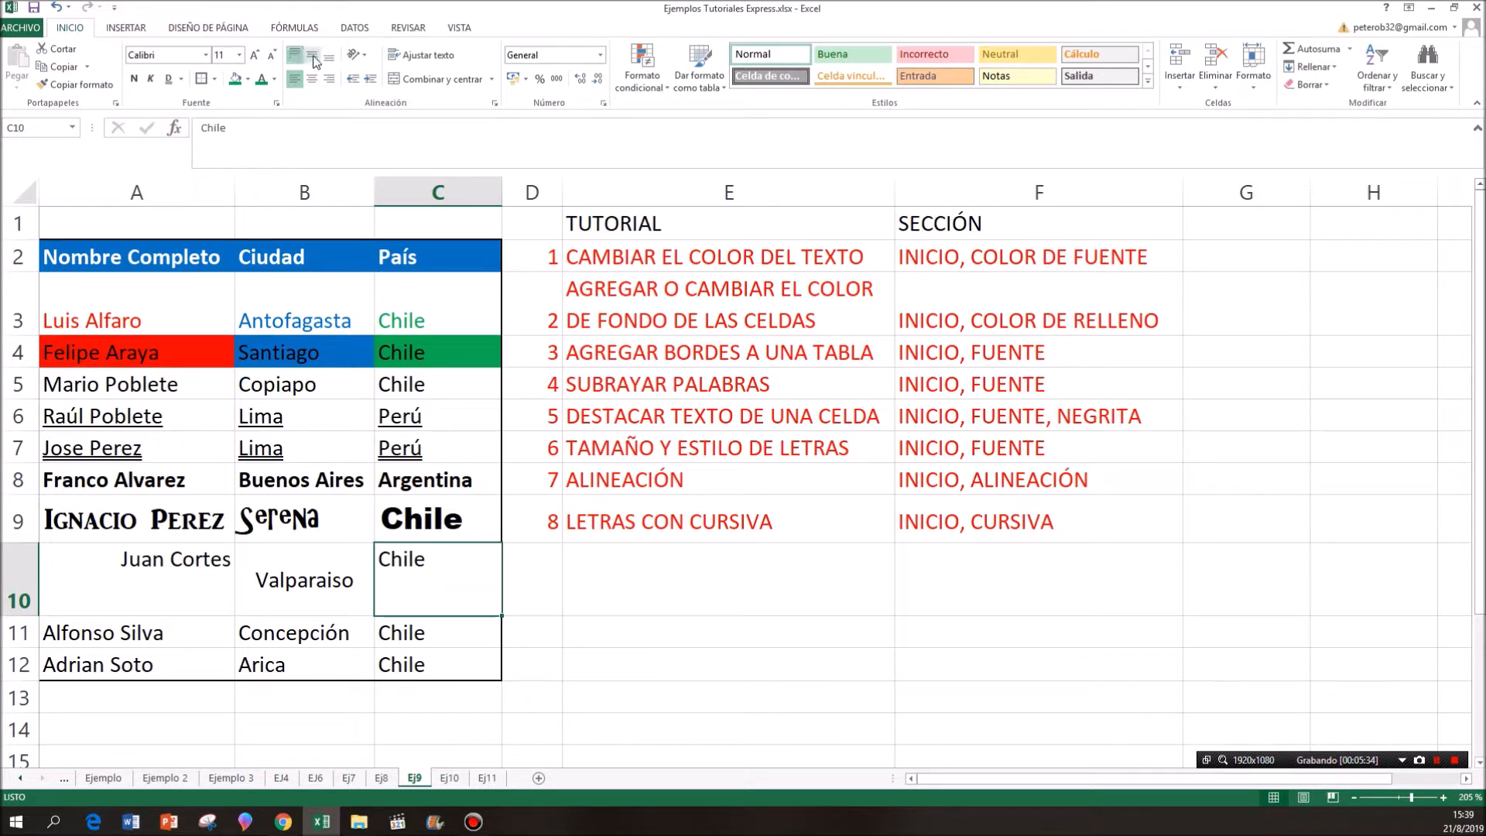
{"action": "left_click", "coordinate": [329, 59]}
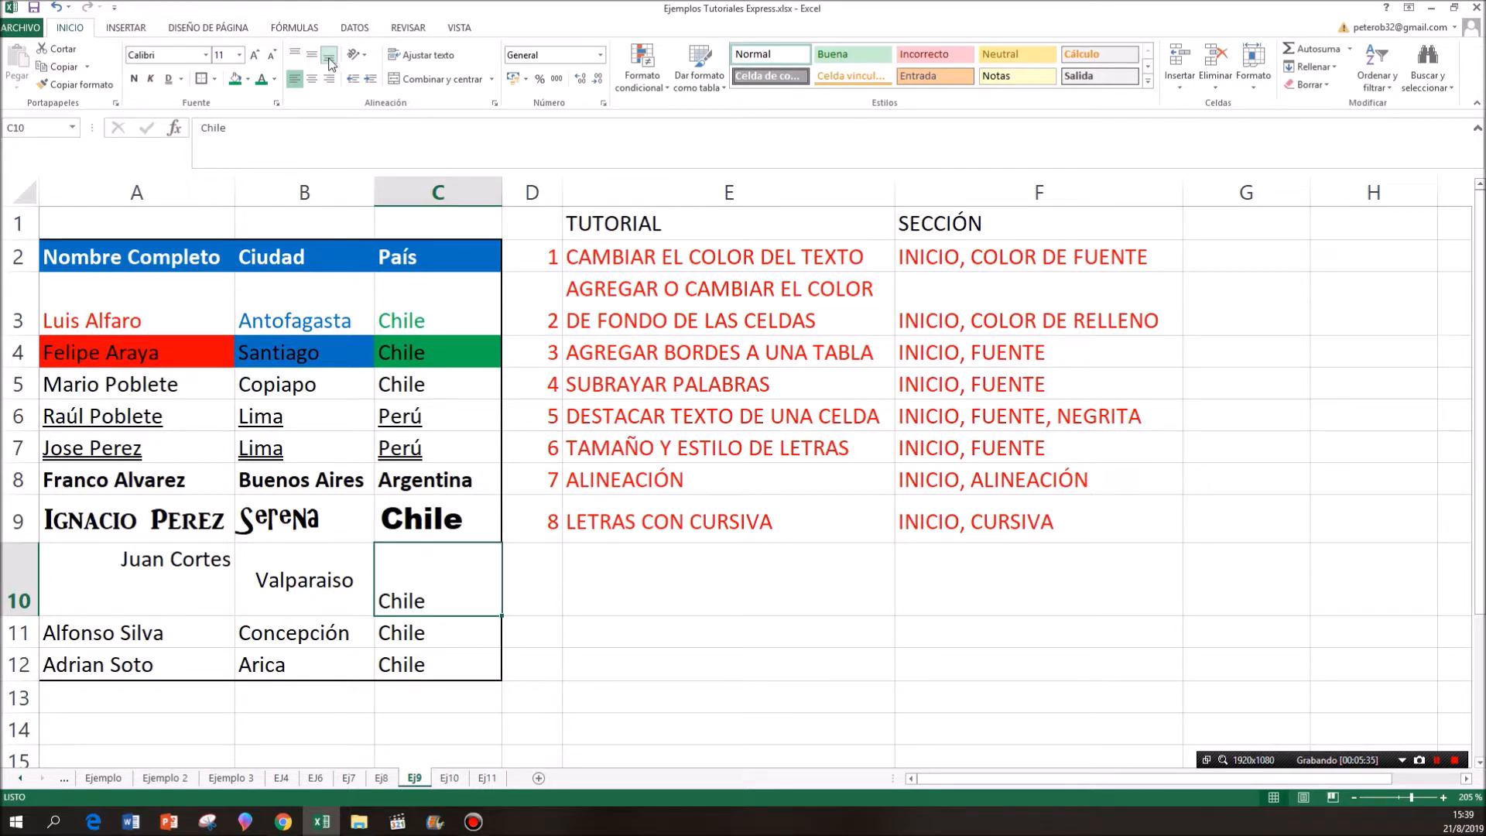
- Point out the LETRAS CON CURSIVA entry in D9:F9 of the tutorial list and italicize cells A11:C11
{"action": "left_click", "coordinate": [538, 504]}
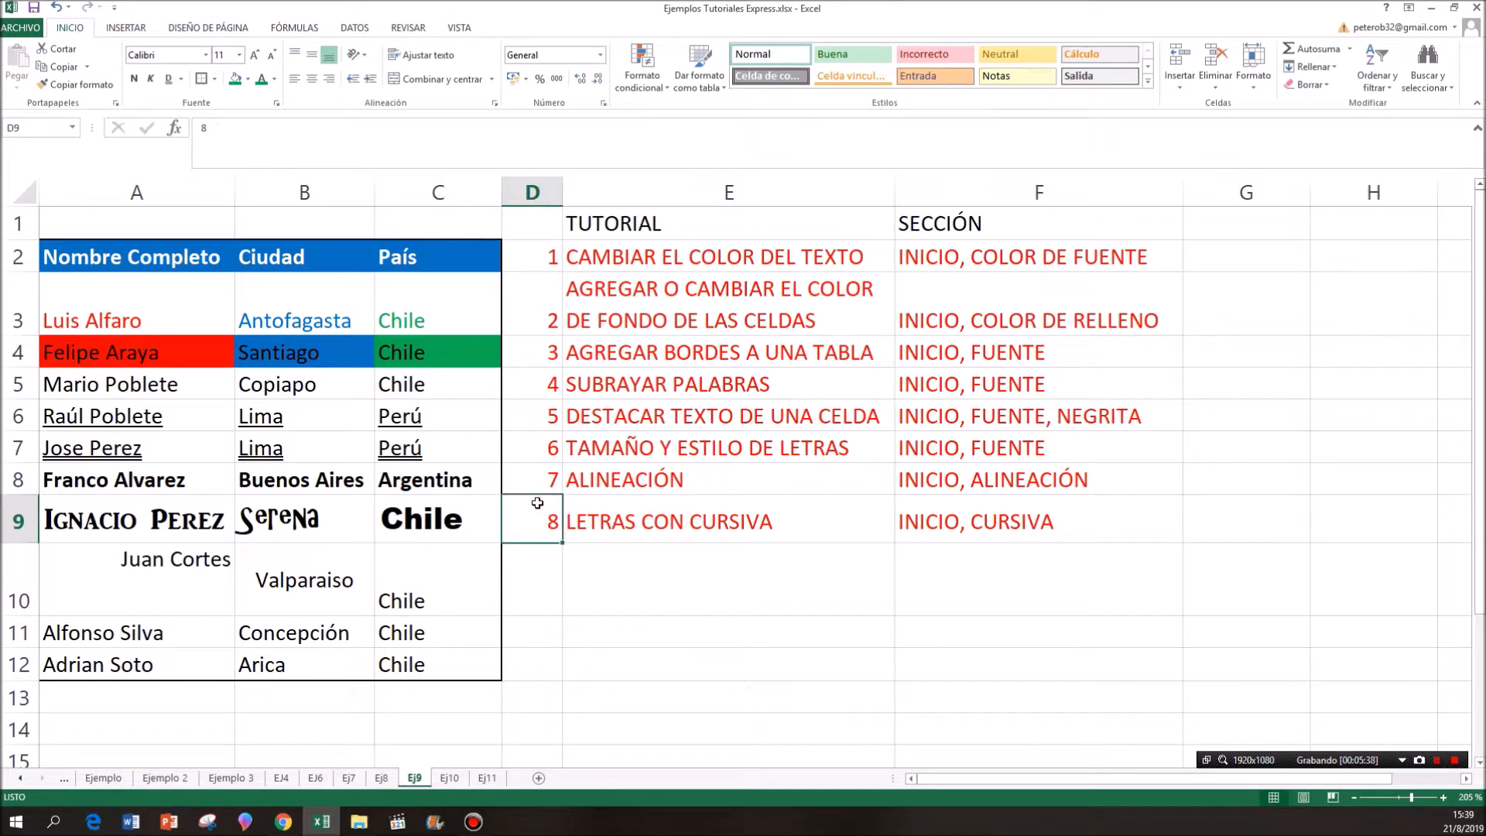
{"action": "left_click_drag", "start_coordinate": [535, 523], "coordinate": [985, 537]}
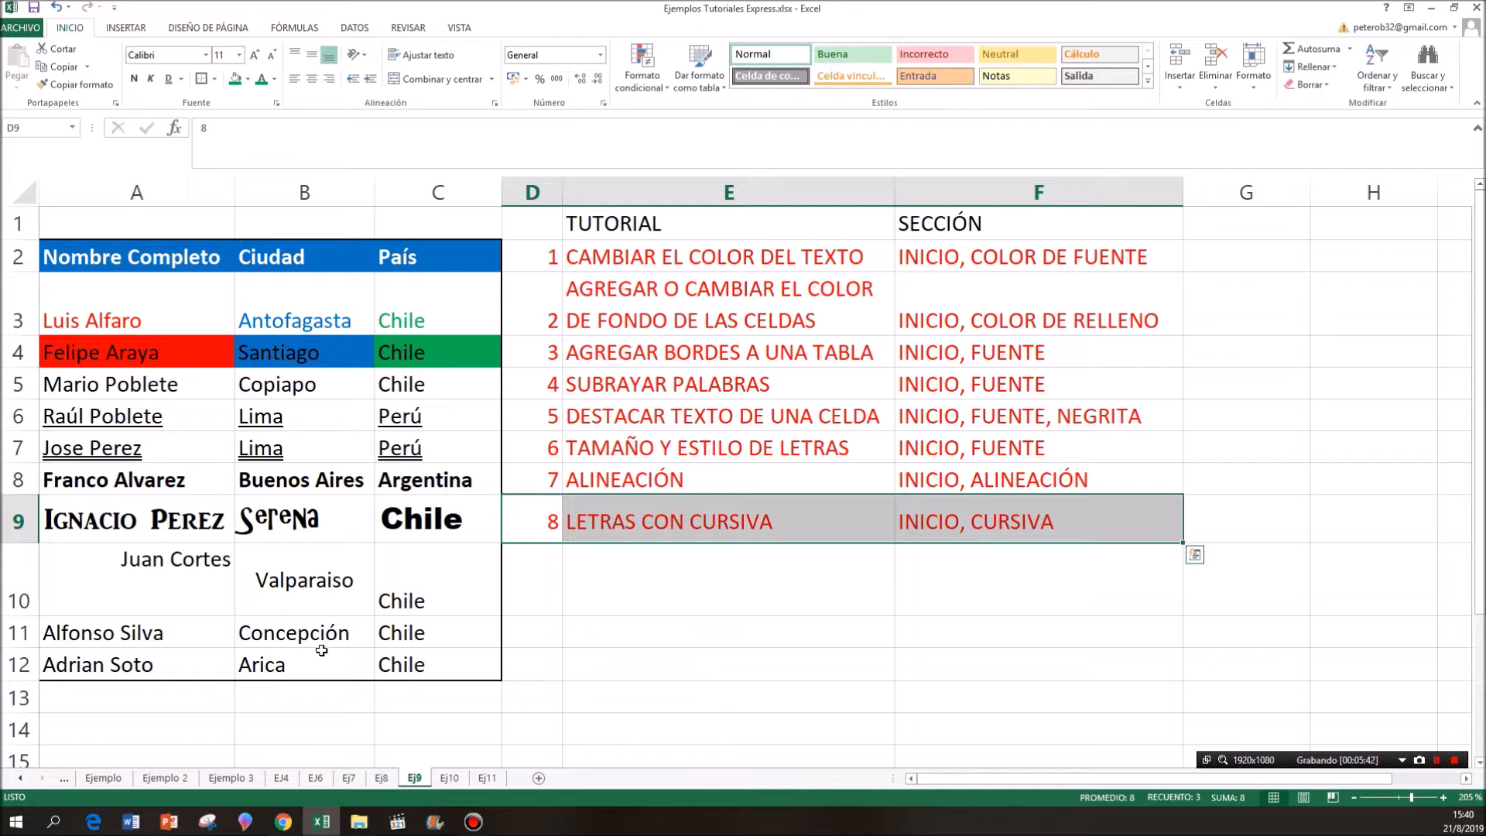
{"action": "left_click", "coordinate": [176, 633]}
{"action": "left_click_drag", "start_coordinate": [243, 635], "coordinate": [383, 635]}
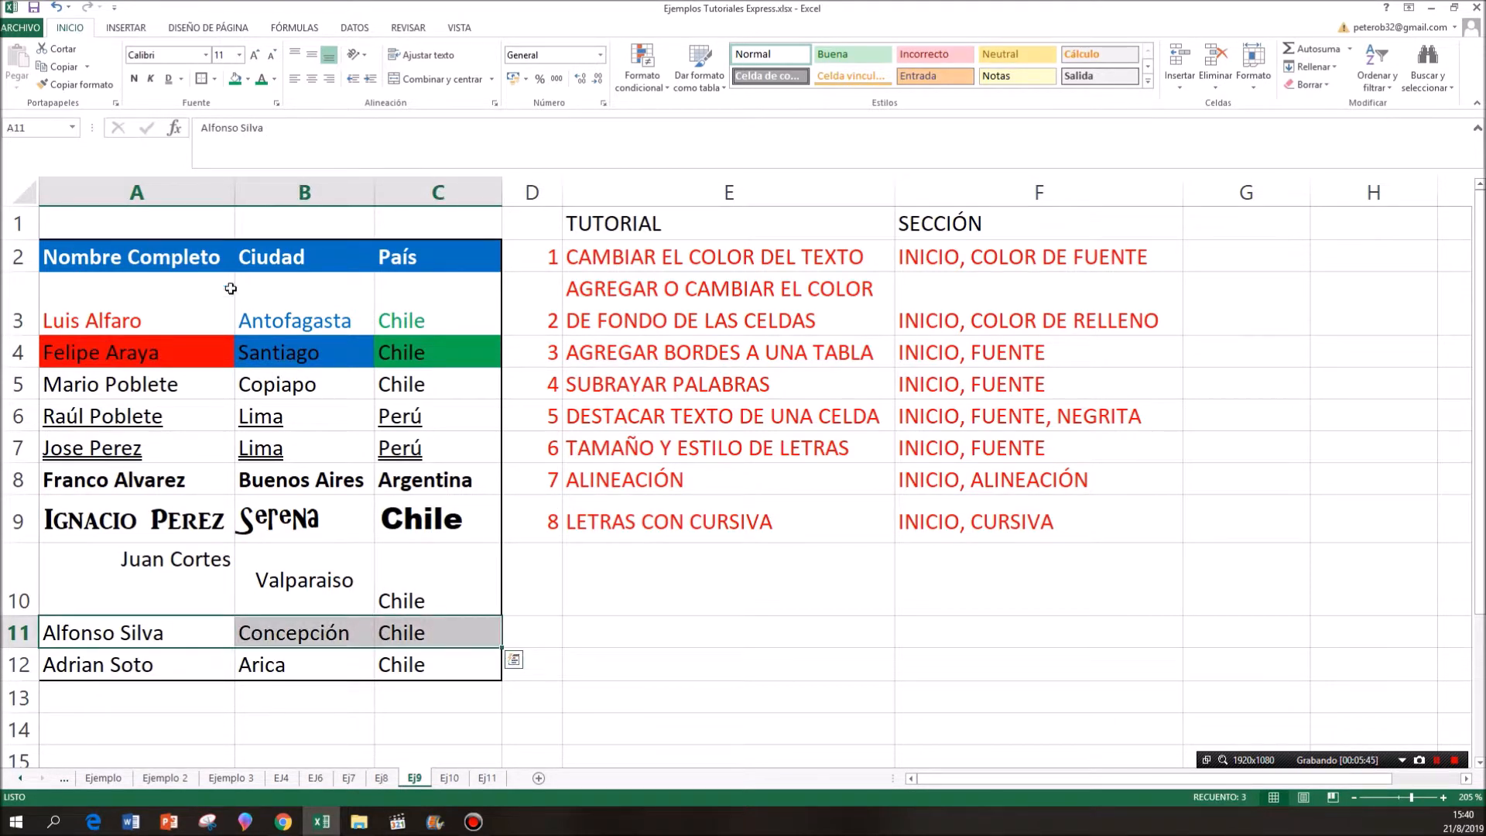
{"action": "left_click", "coordinate": [150, 79]}
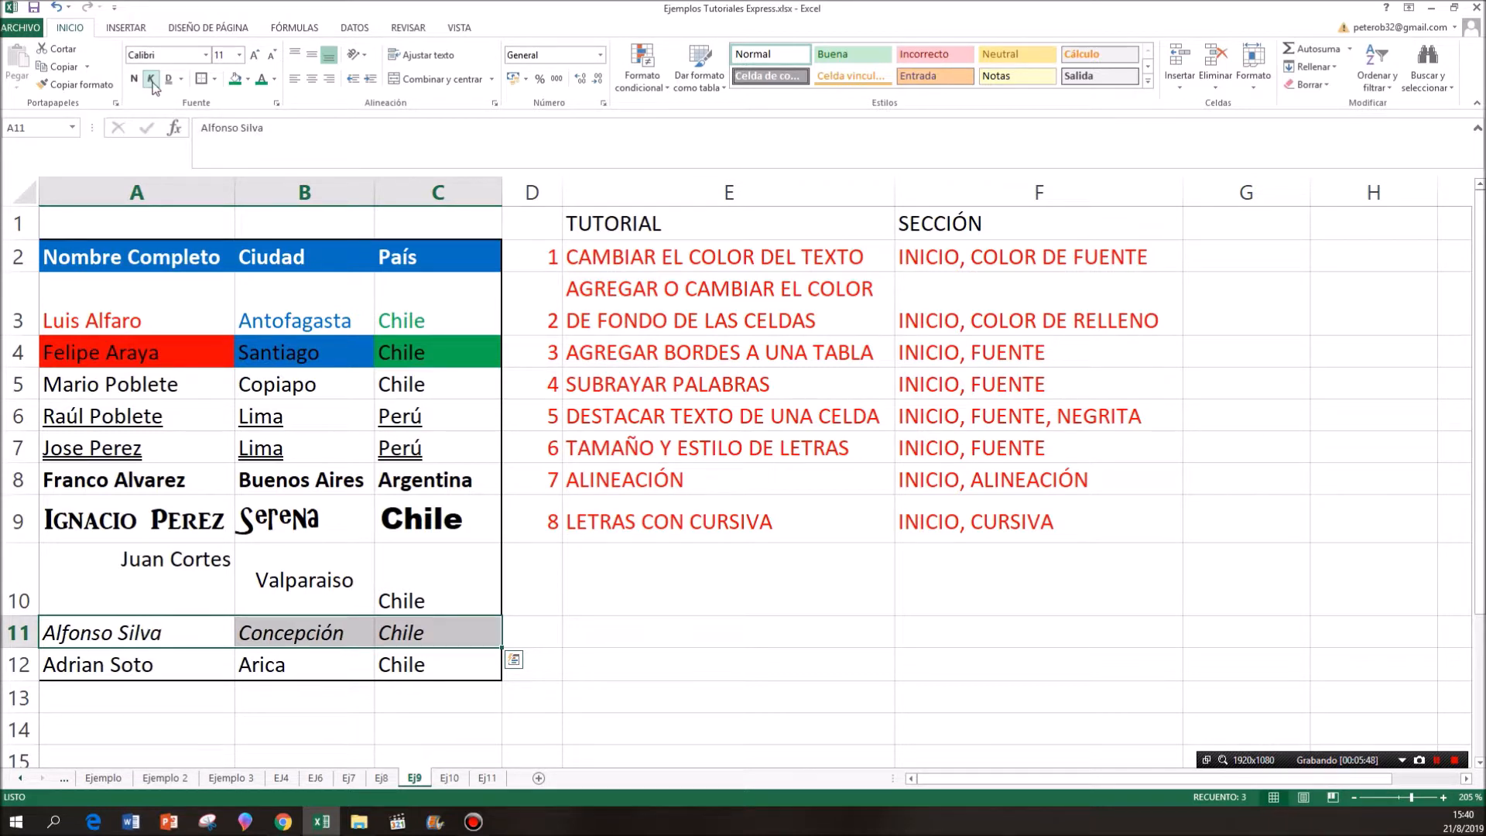
{"action": "left_click", "coordinate": [204, 586]}
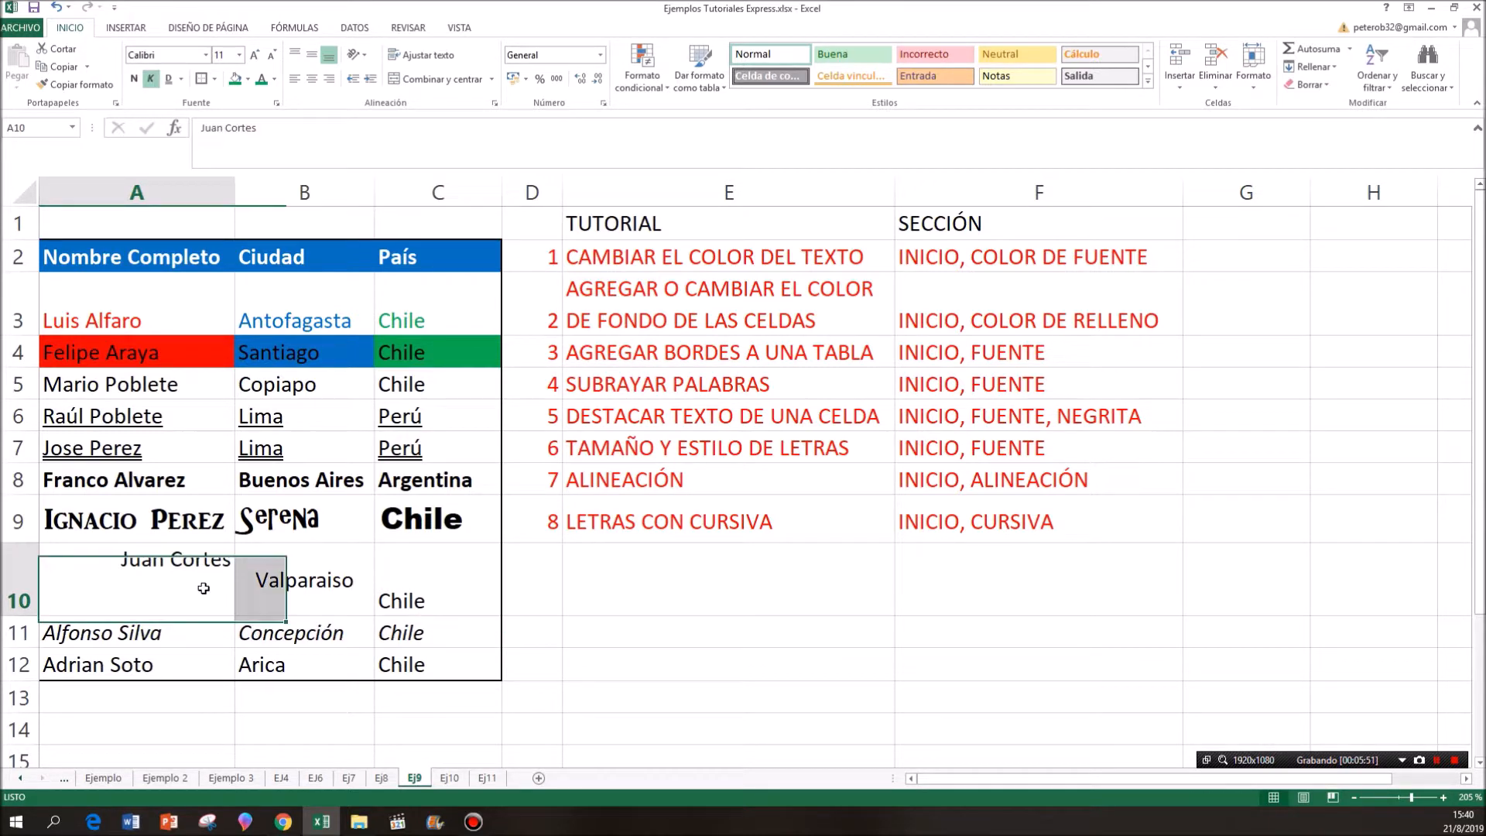
{"action": "left_click", "coordinate": [167, 629]}
{"action": "left_click_drag", "start_coordinate": [243, 636], "coordinate": [386, 642]}
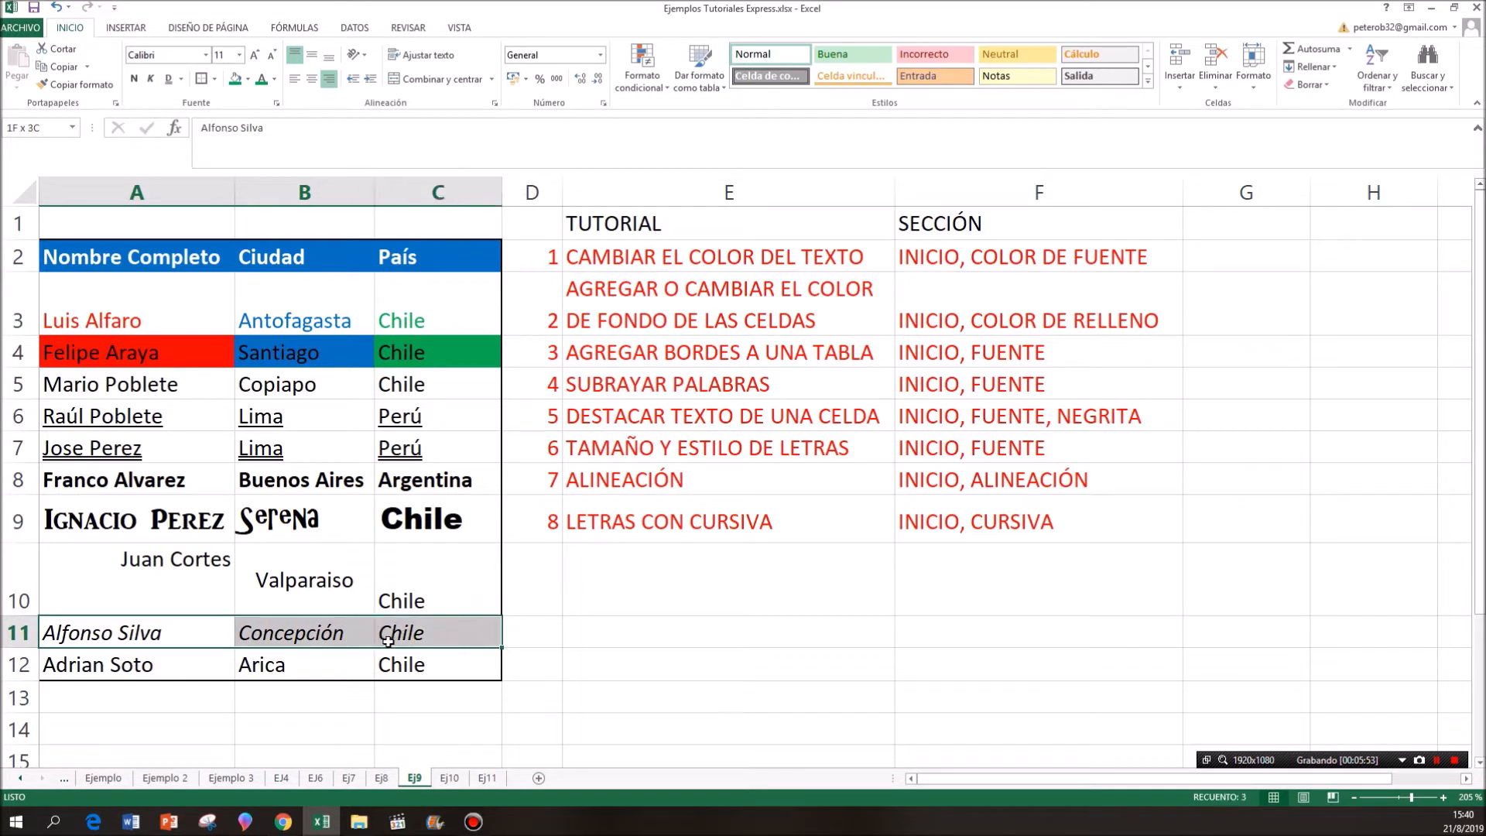
{"action": "left_click", "coordinate": [640, 603]}
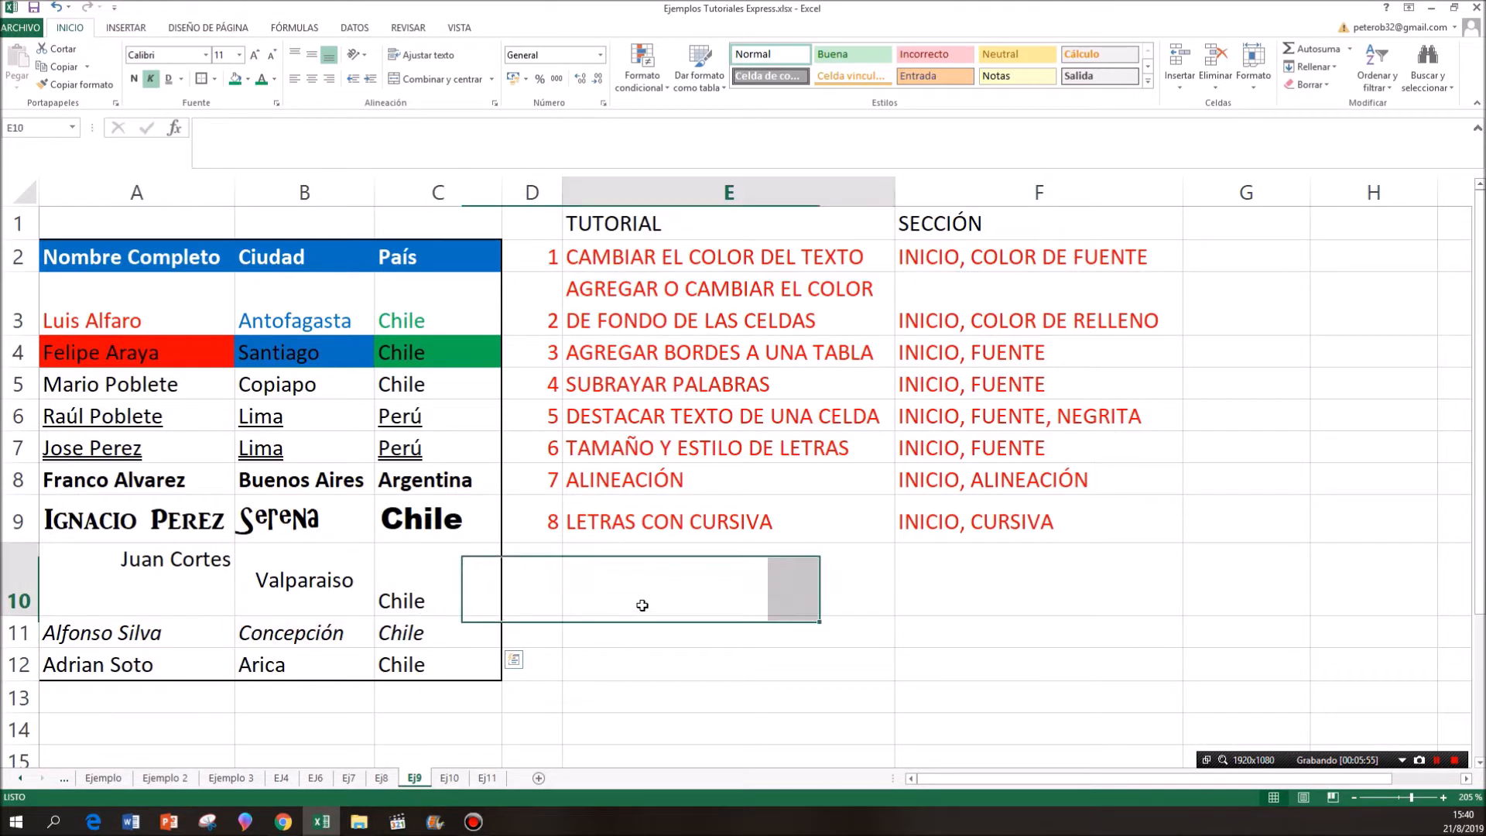